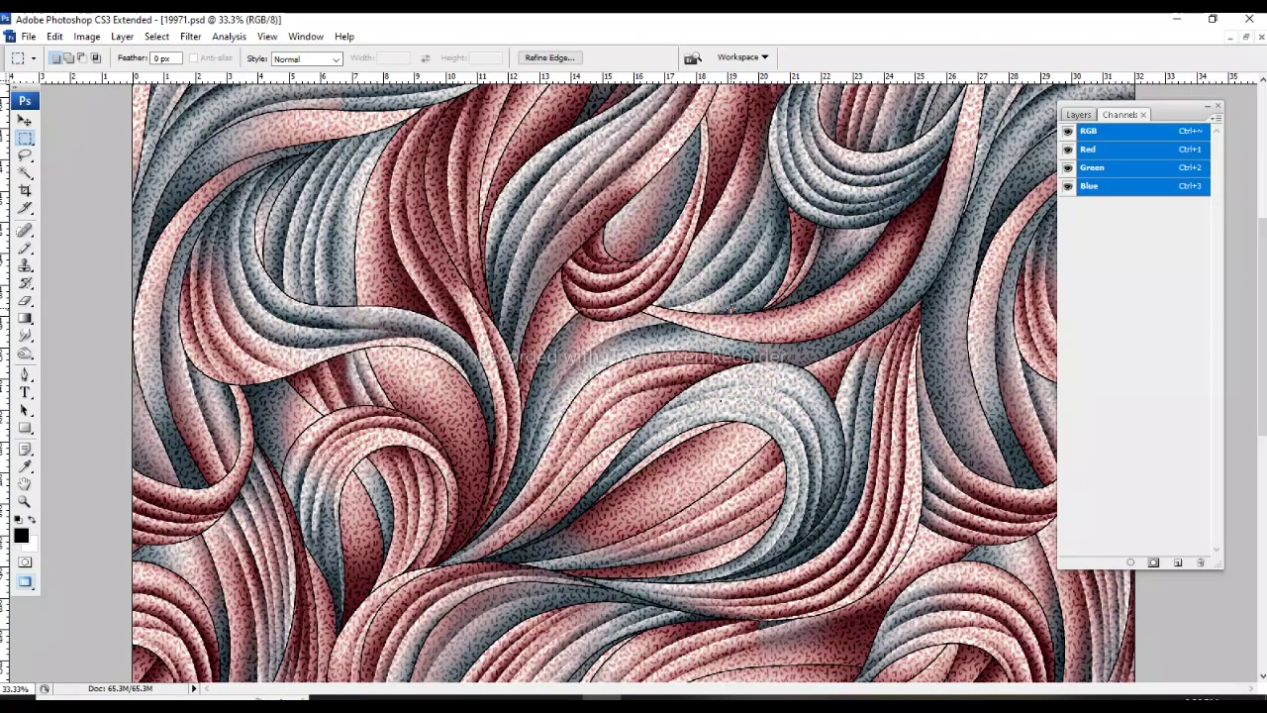
Step: Zoom and scroll around the swirl pattern to inspect its detail
key(ctrl+minus)
key(ctrl+plus)
key(ctrl+plus)
key(ctrl+plus)
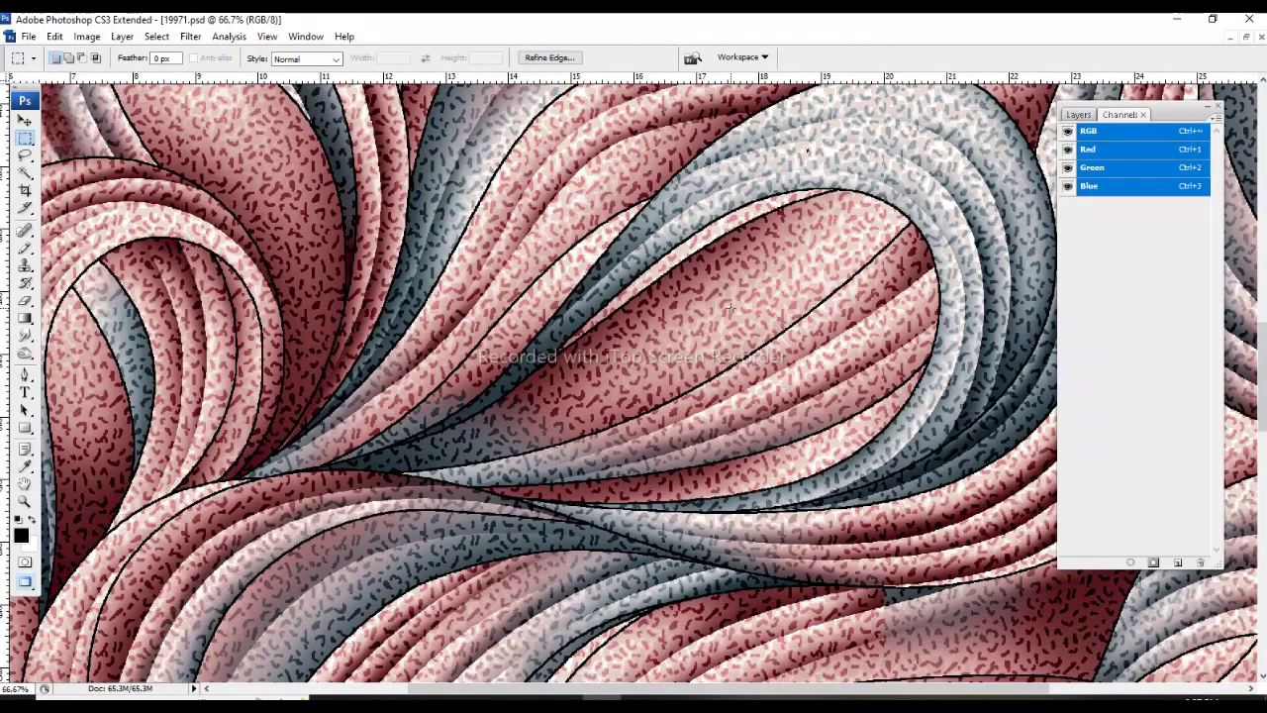
key(ctrl+minus)
key(ctrl+minus)
key(ctrl+minus)
key(ctrl+plus)
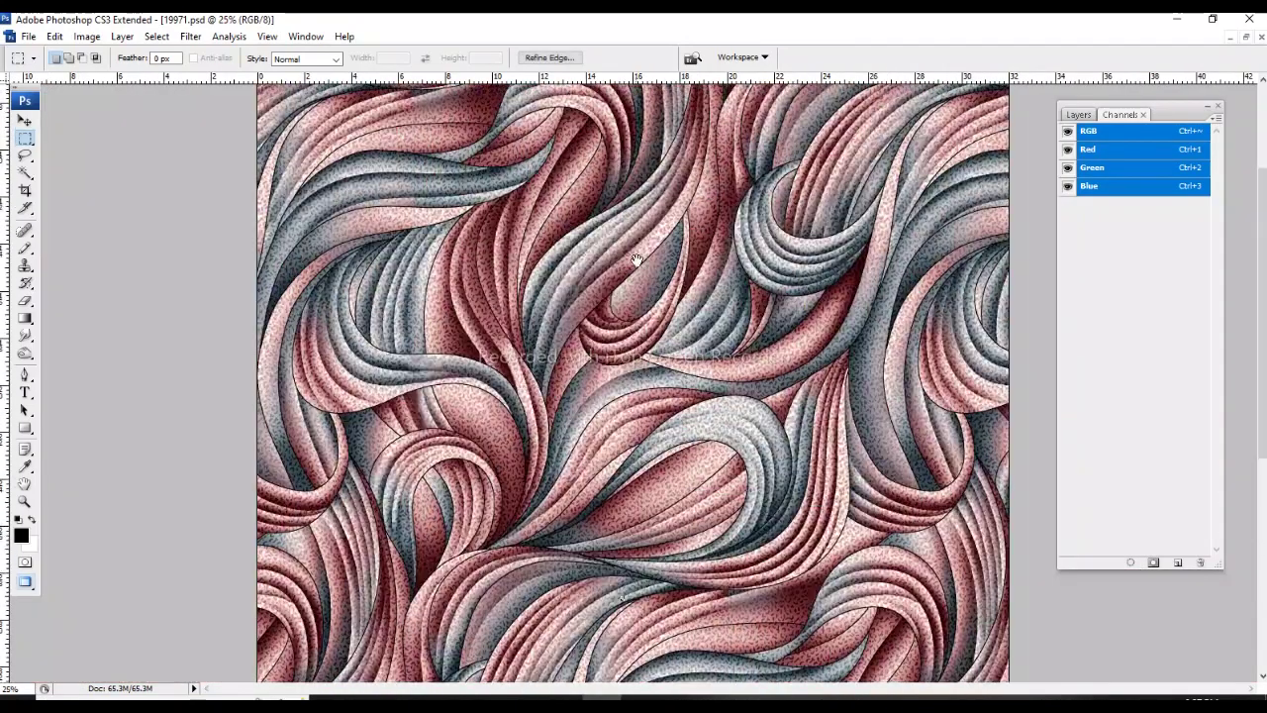
scroll(729, 308, up, 3)
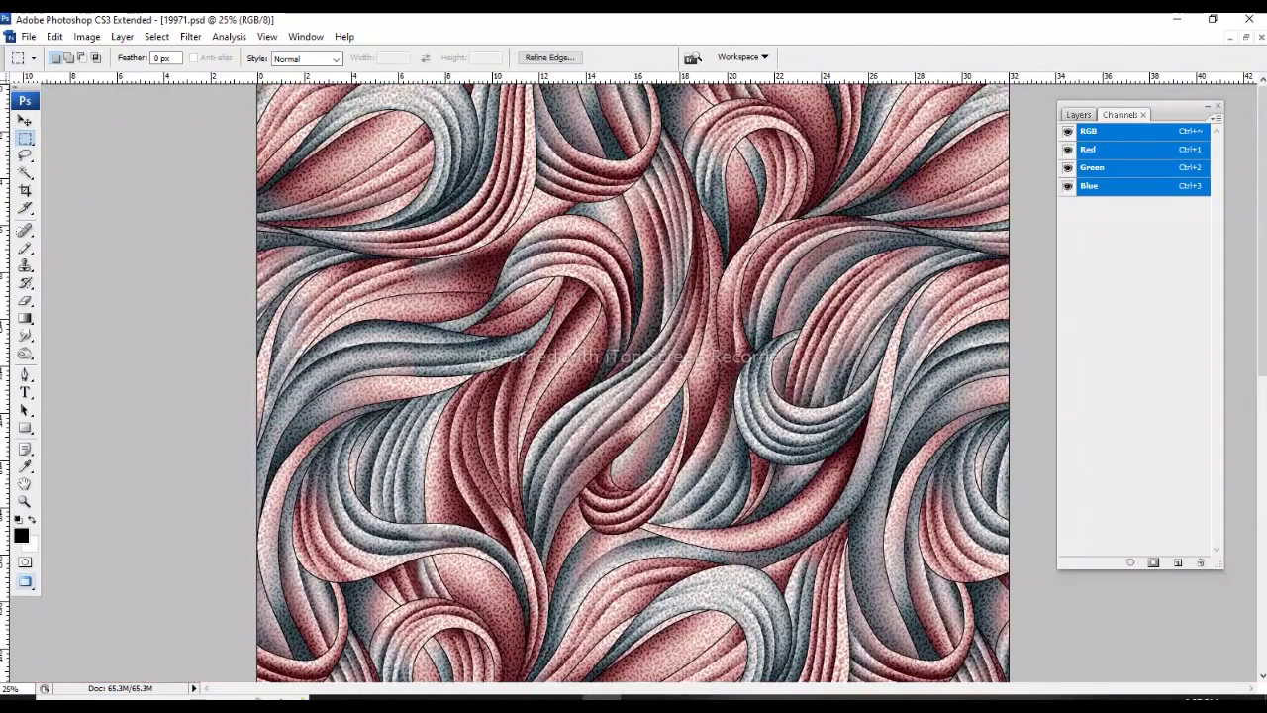
scroll(476, 290, up, 3)
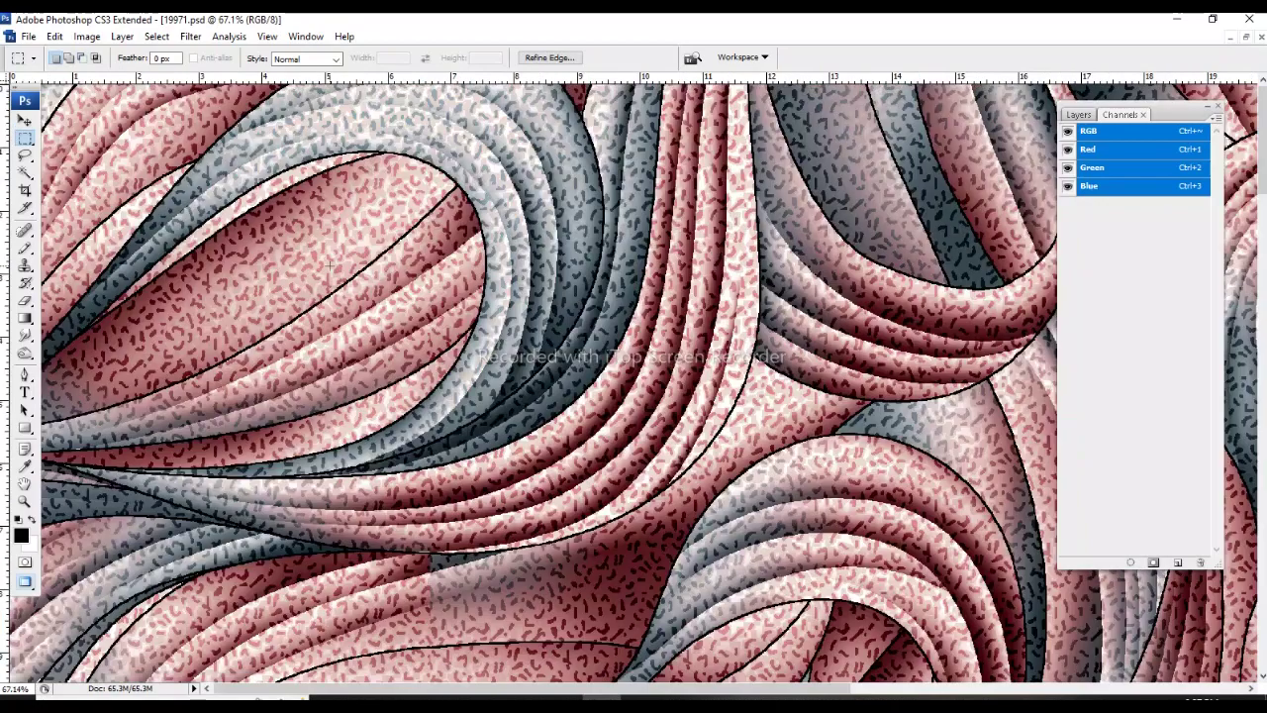
scroll(353, 223, down, 2)
scroll(352, 221, down, 3)
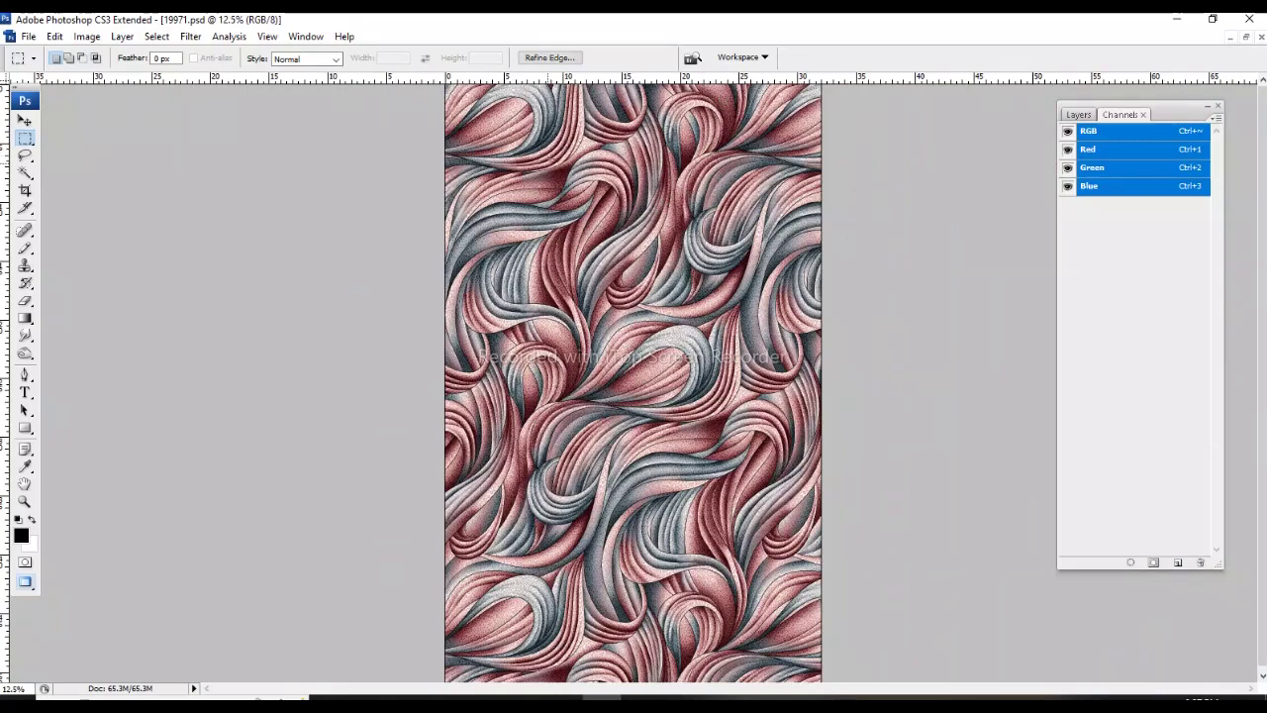
Step: Clear the selection and zoom in tightly on the top ribbon's black outline junction
click(505, 117)
drag(348, 210, 549, 309)
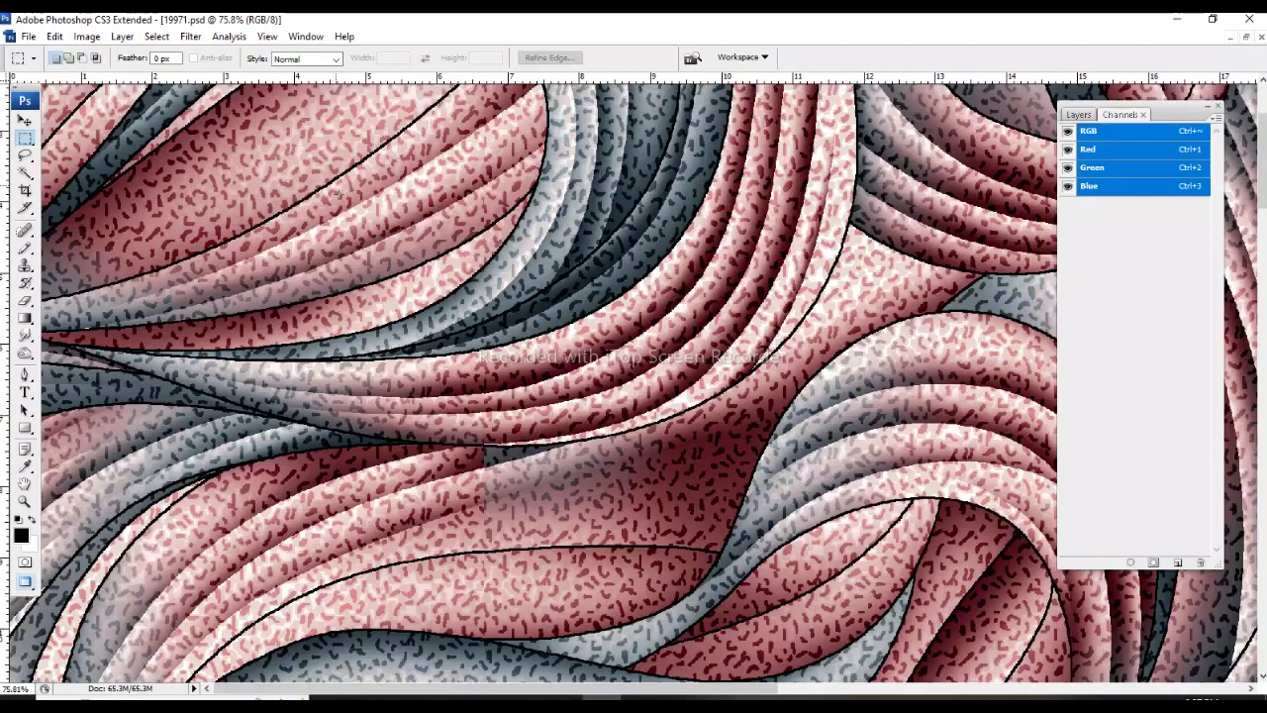
drag(306, 314, 306, 482)
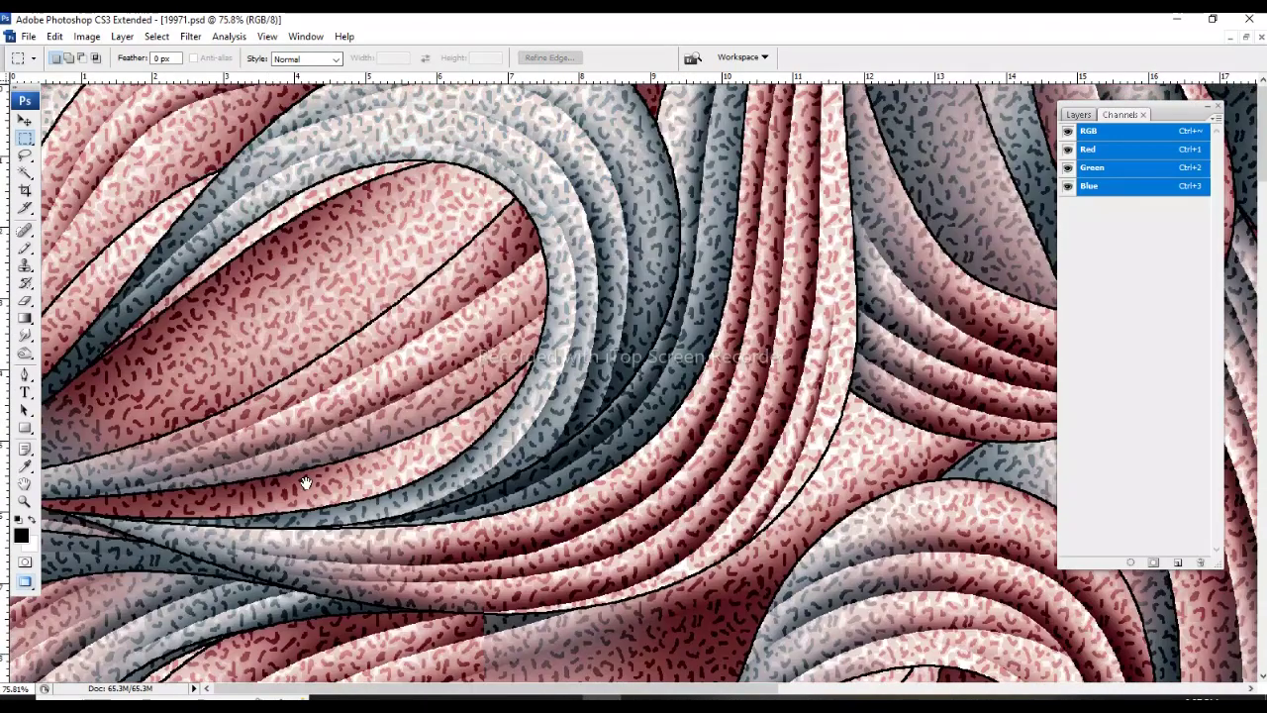
drag(476, 143, 352, 217)
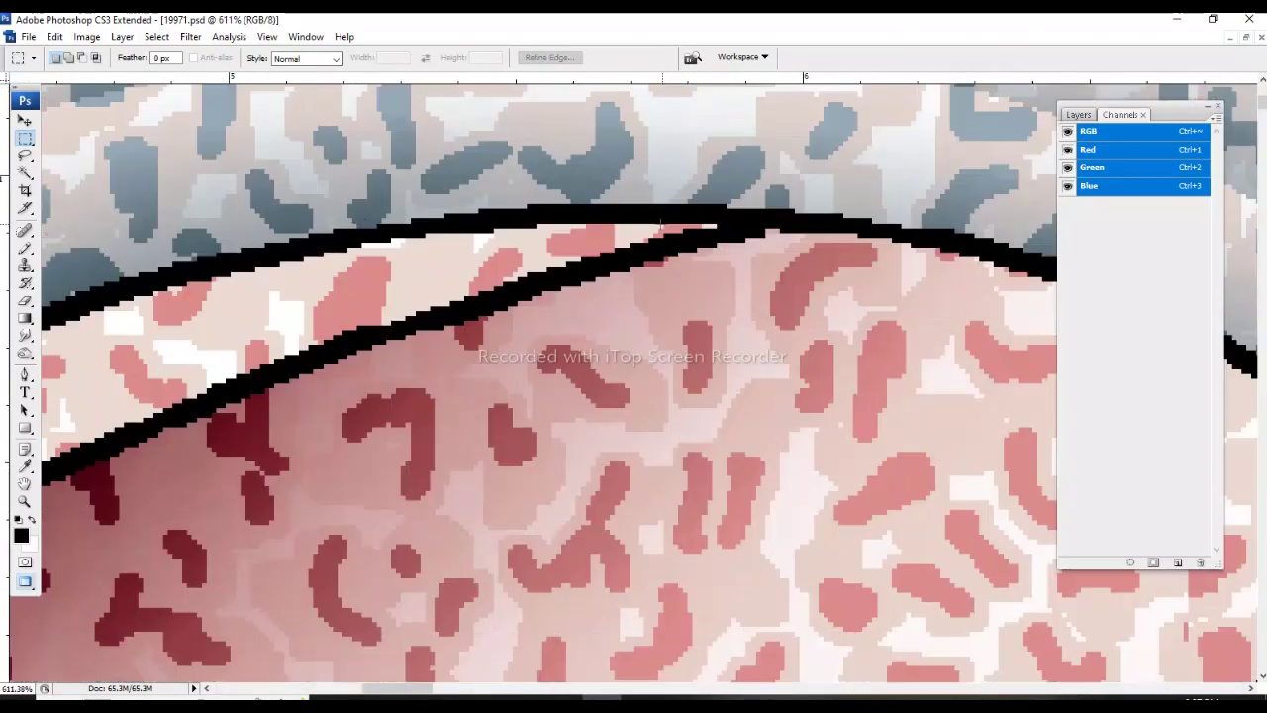
drag(660, 220, 409, 294)
drag(592, 214, 653, 296)
drag(377, 277, 438, 330)
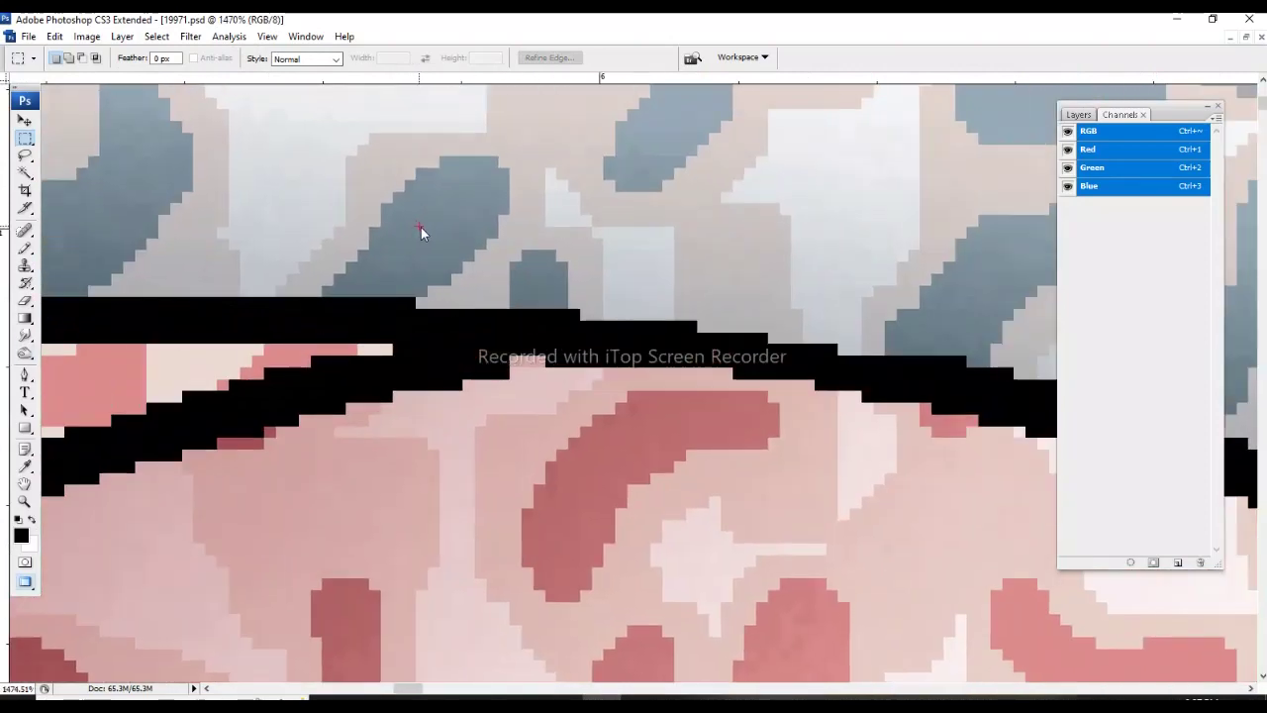
Step: Place a vertical guide and two horizontal guides where the black outline meets
drag(6, 325, 510, 198)
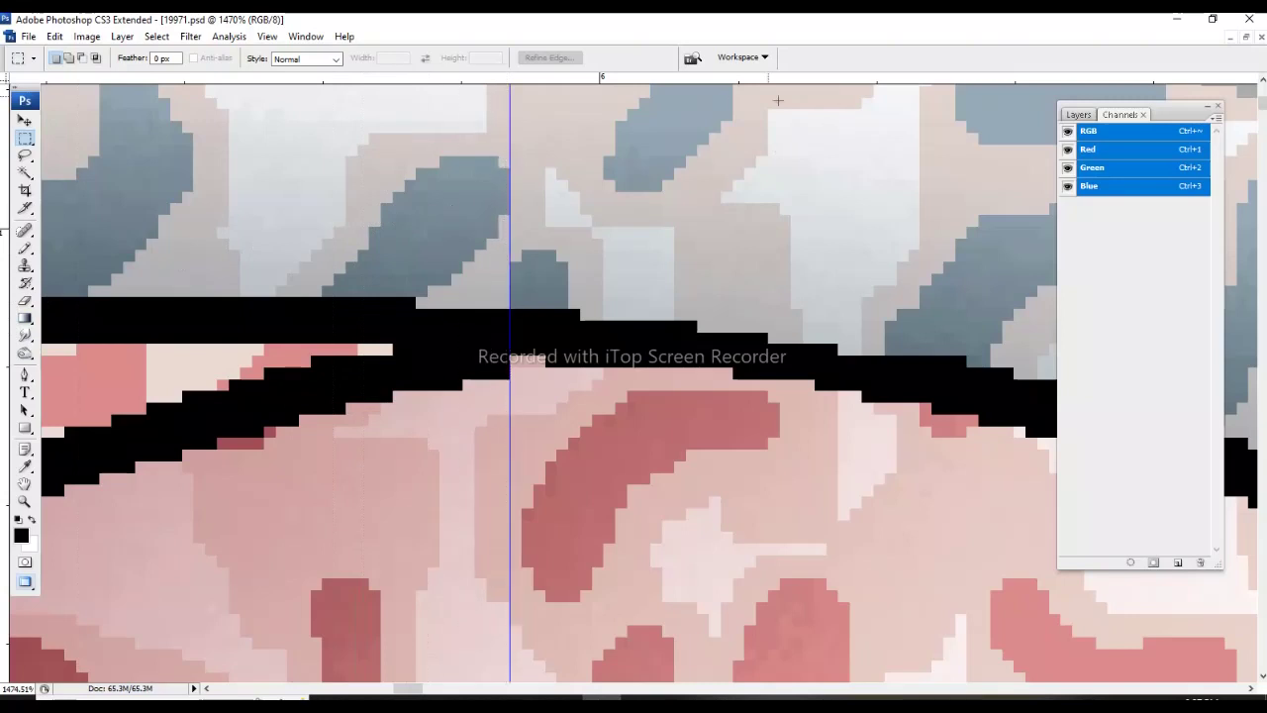
drag(637, 79, 619, 377)
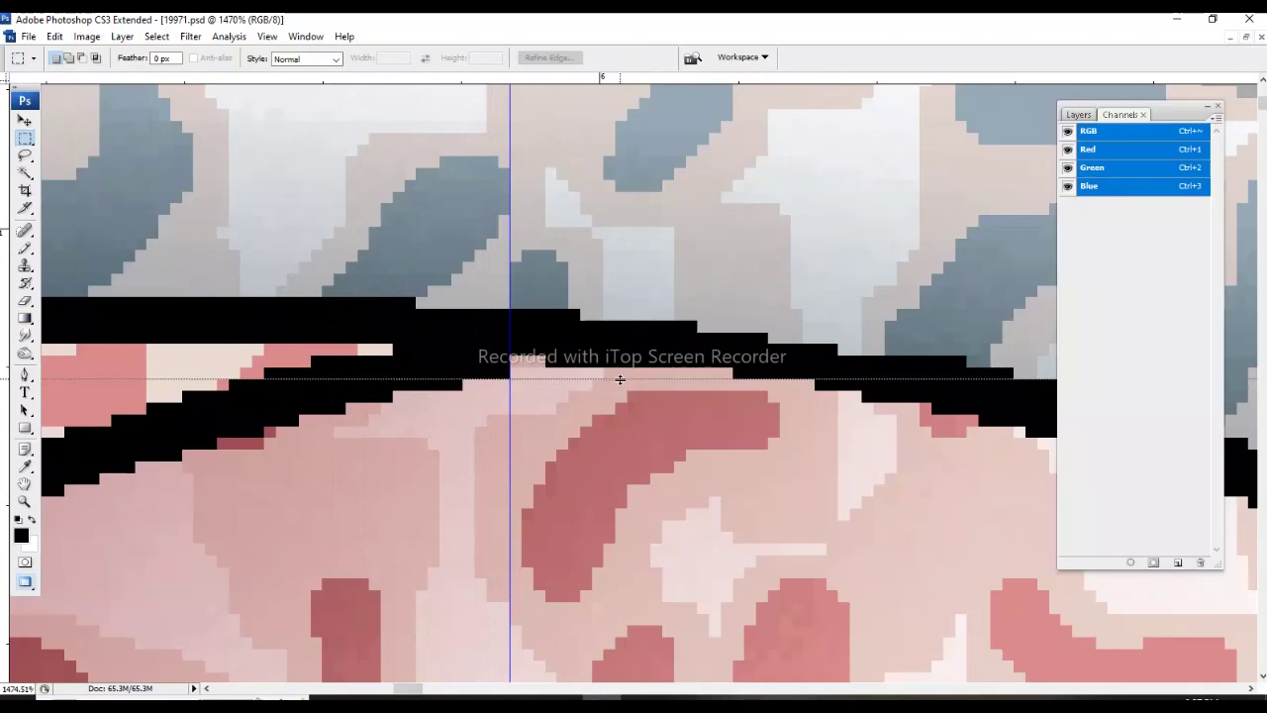
drag(619, 379, 617, 376)
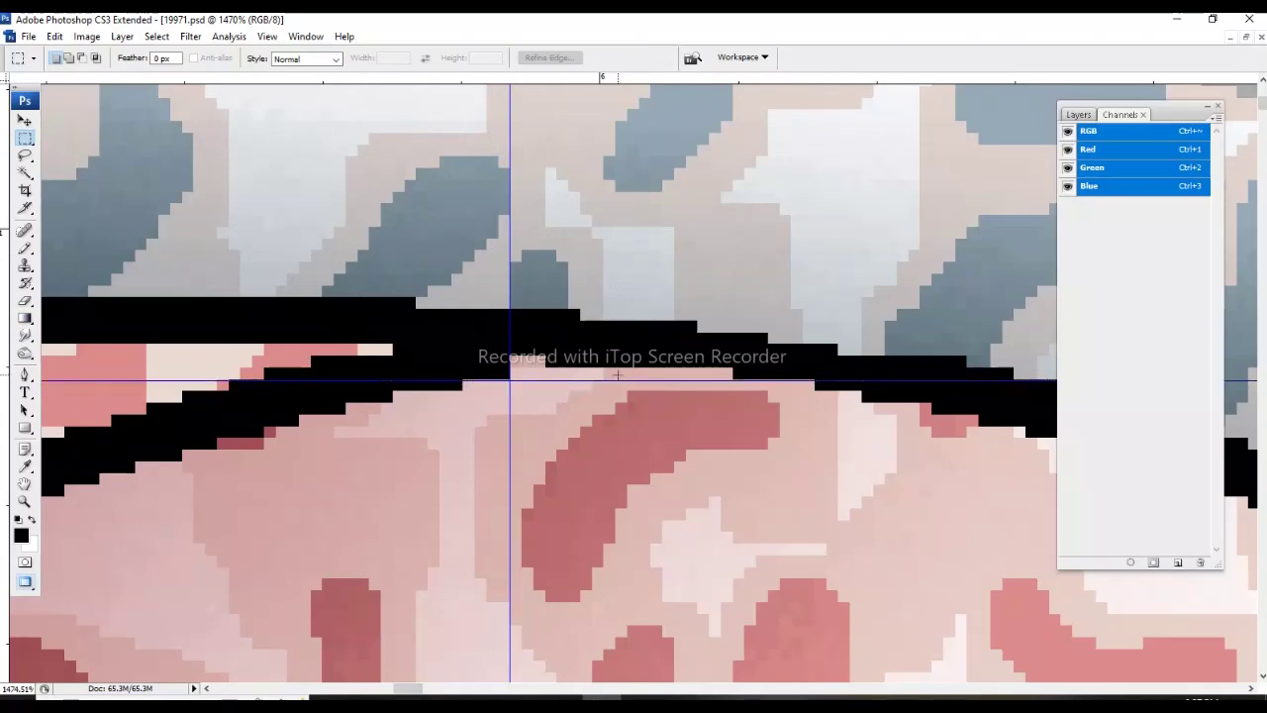
scroll(439, 458, up, 3)
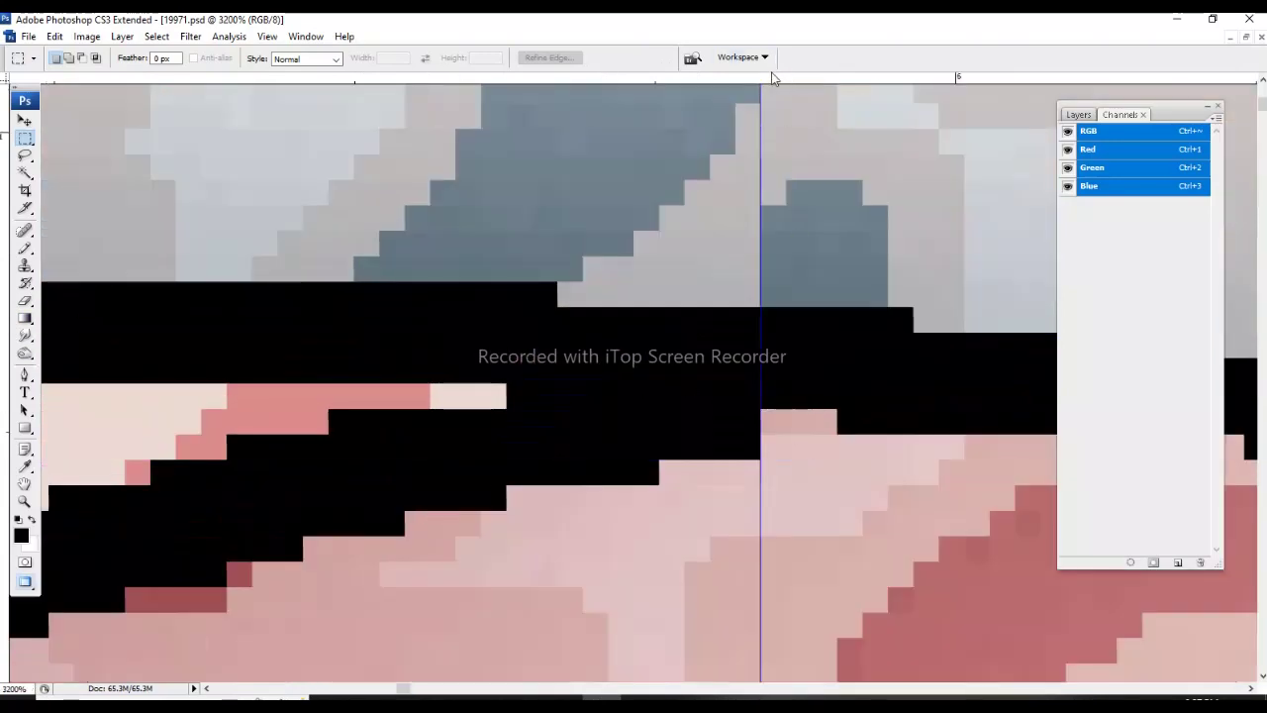
drag(776, 78, 792, 461)
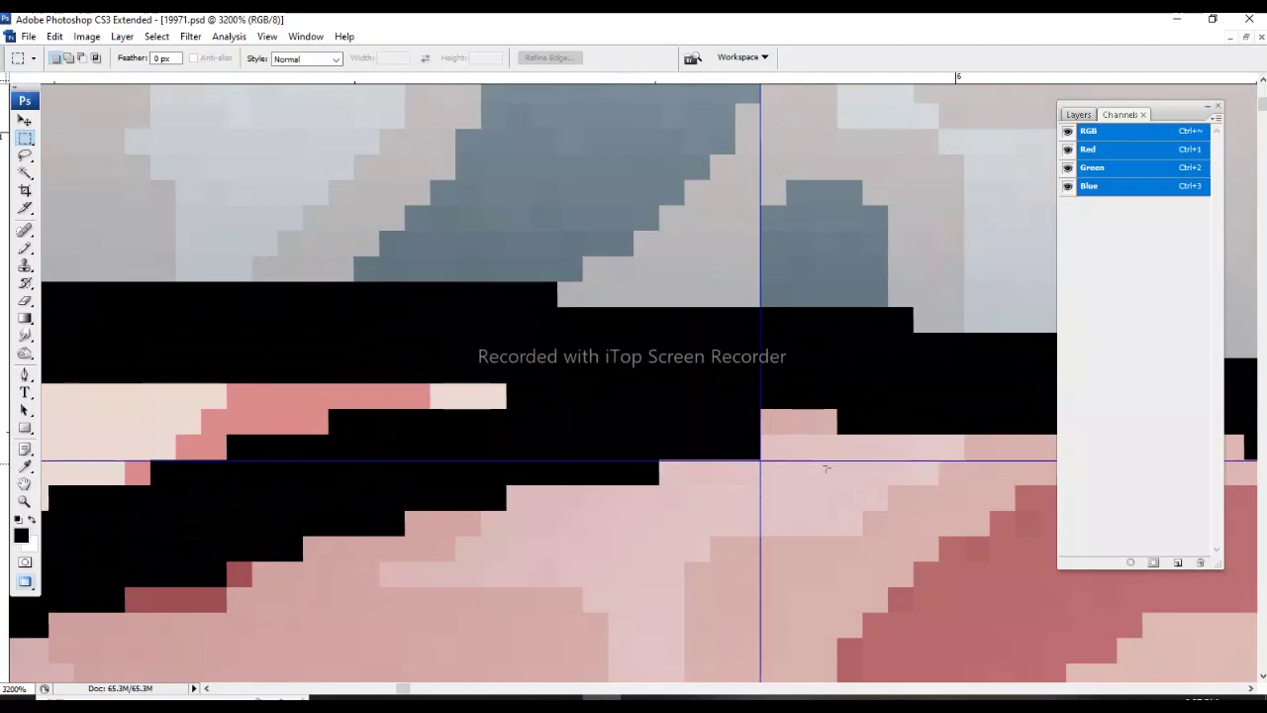
scroll(841, 408, down, 4)
scroll(841, 408, down, 4)
Step: Scroll to the repeating black outline lower in the strip and mark it with a horizontal guide
scroll(841, 408, down, 4)
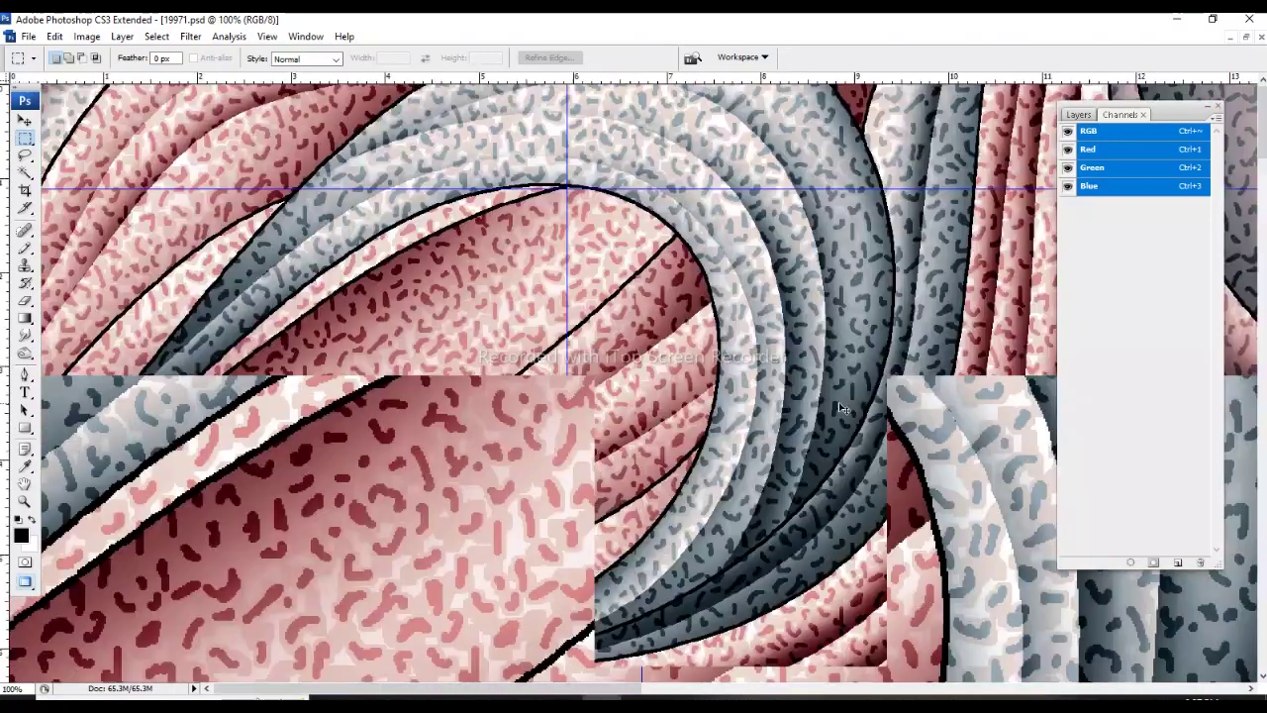
scroll(842, 408, down, 3)
scroll(842, 407, down, 1)
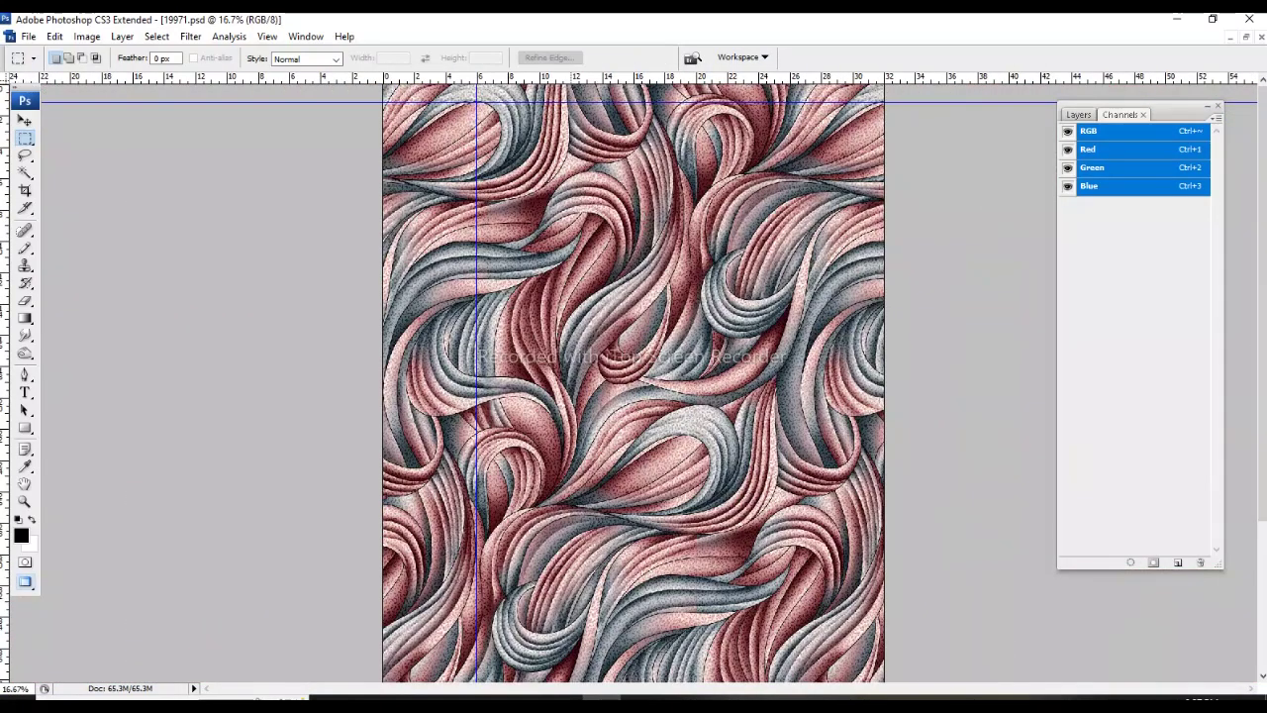
scroll(473, 99, up, 10)
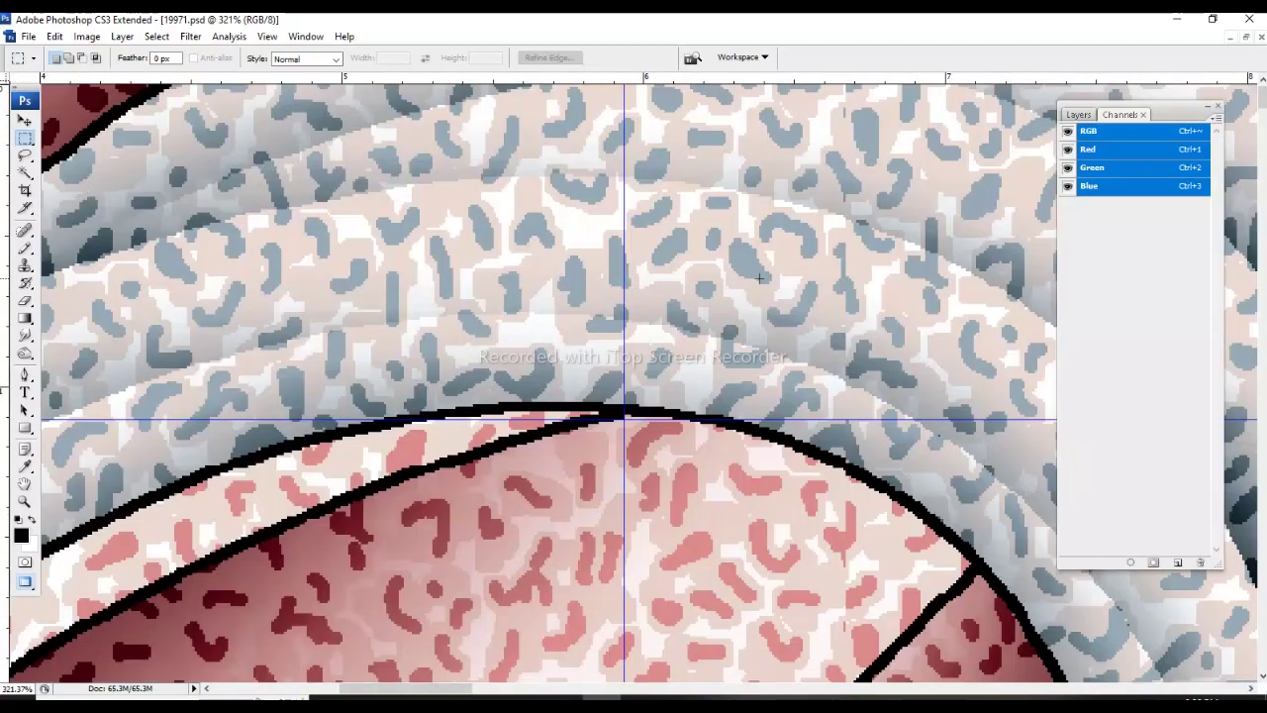
scroll(769, 268, down, 4)
scroll(693, 327, down, 3)
scroll(588, 431, down, 1)
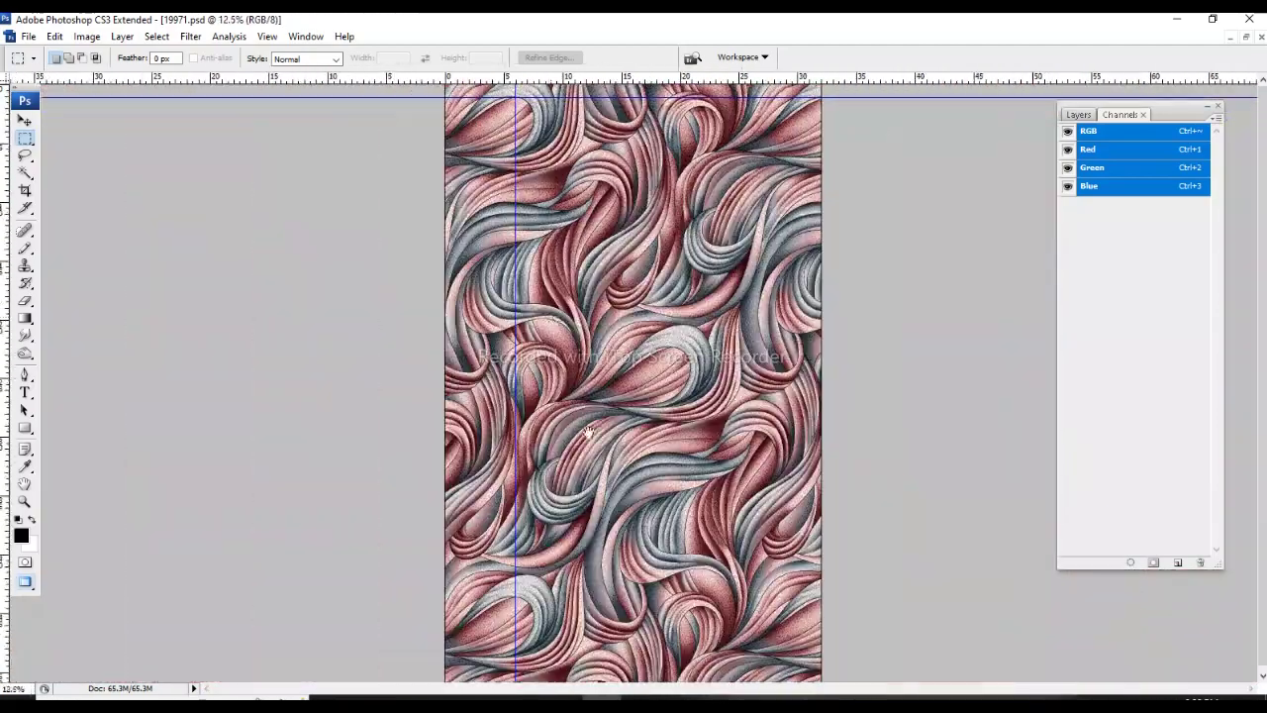
scroll(588, 432, up, 6)
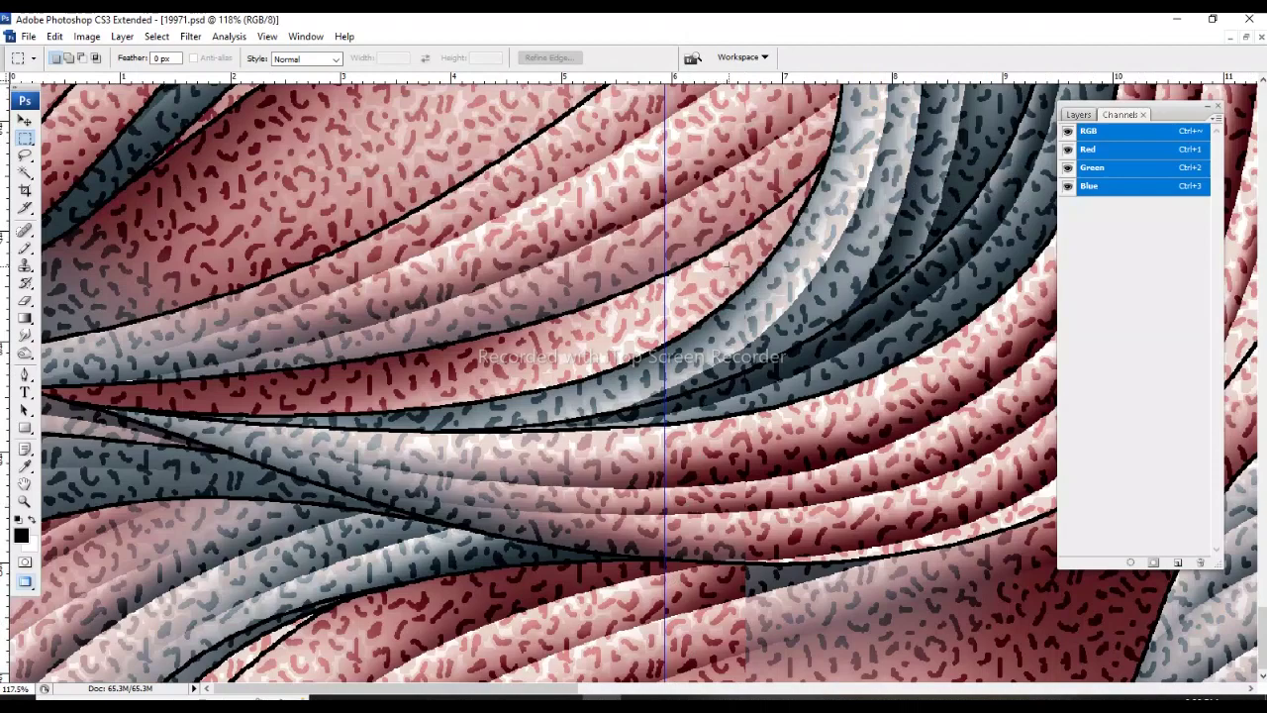
scroll(729, 263, down, 4)
scroll(728, 264, down, 3)
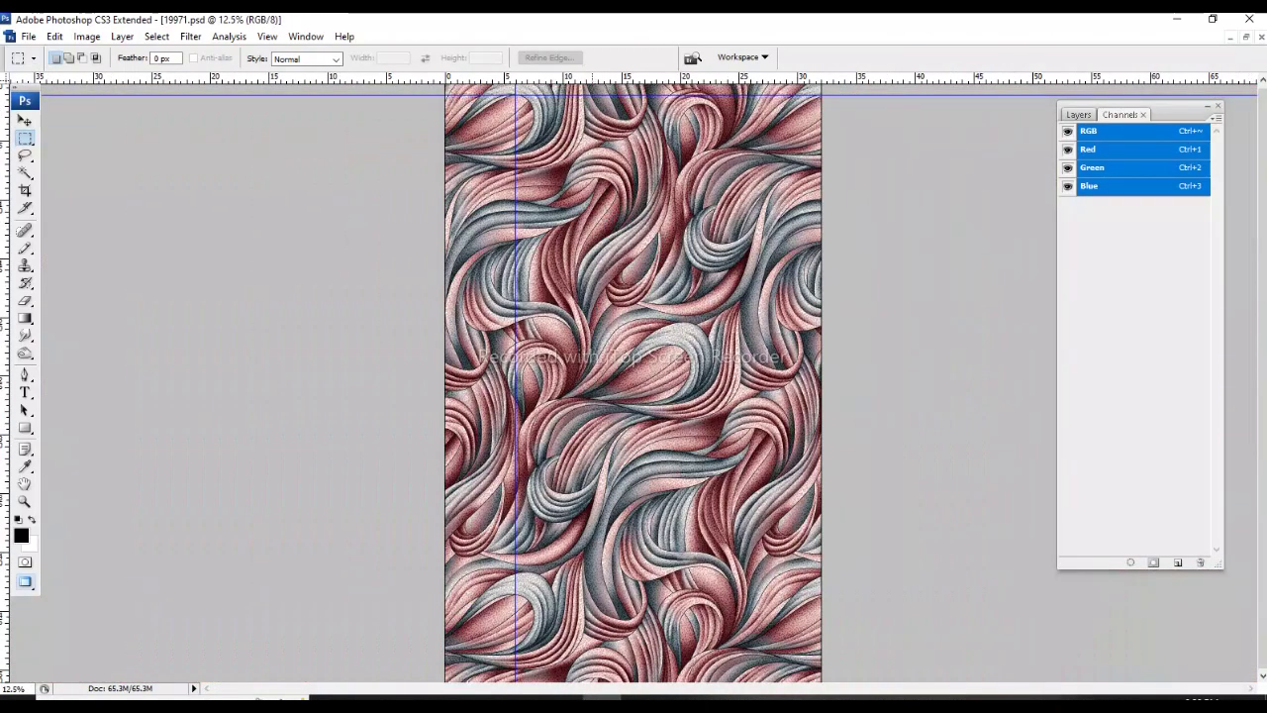
scroll(500, 606, up, 7)
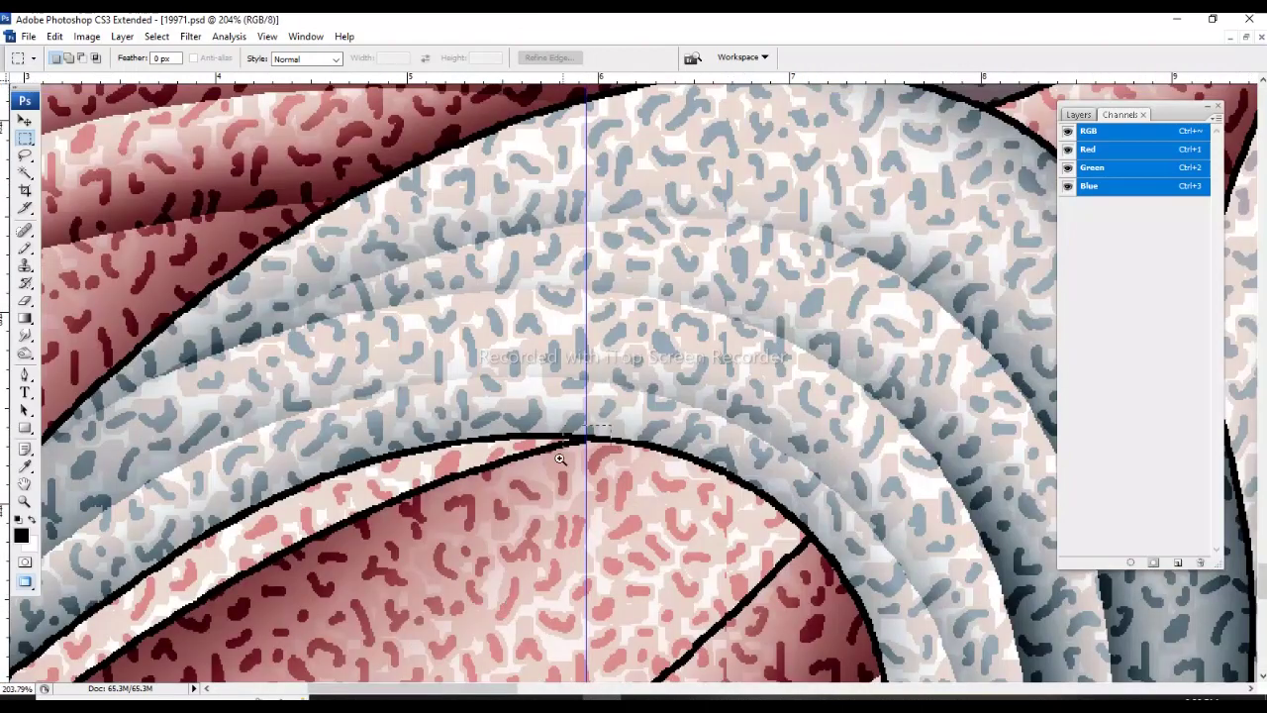
scroll(560, 458, up, 8)
drag(720, 284, 739, 313)
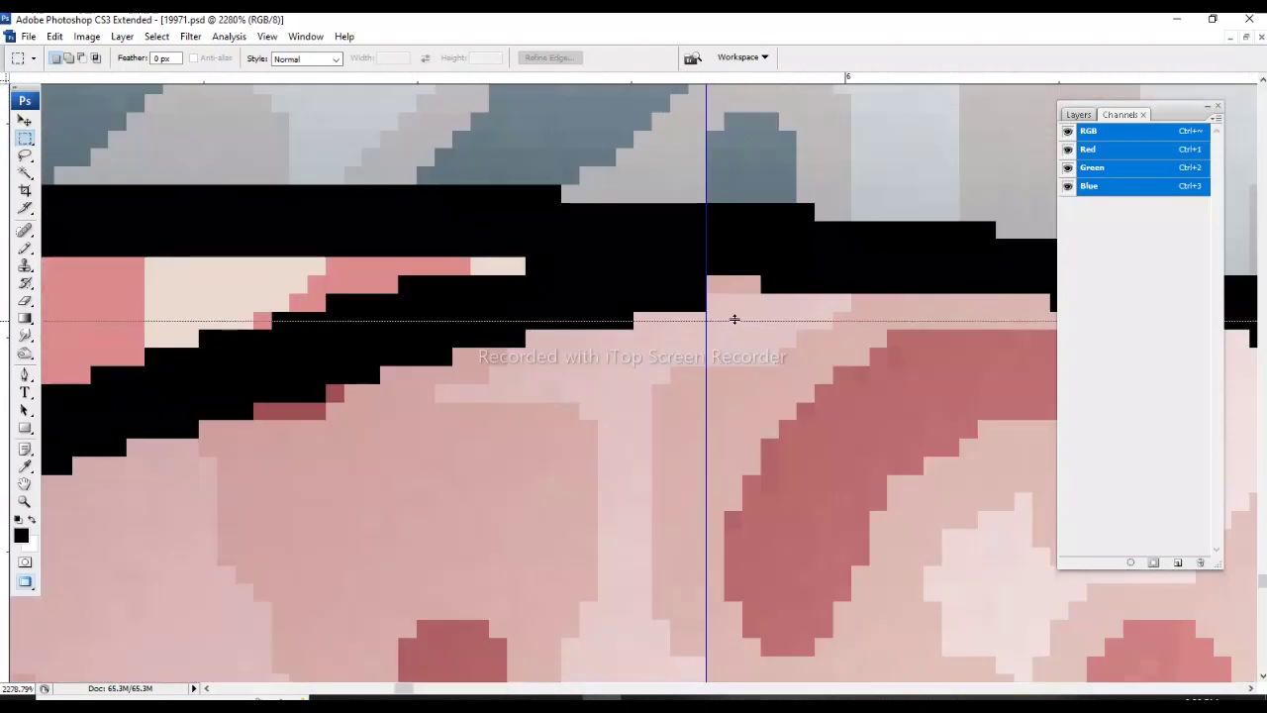
Step: Hide the panels to check the lower guide on the full canvas, then restore them
scroll(812, 243, down, 4)
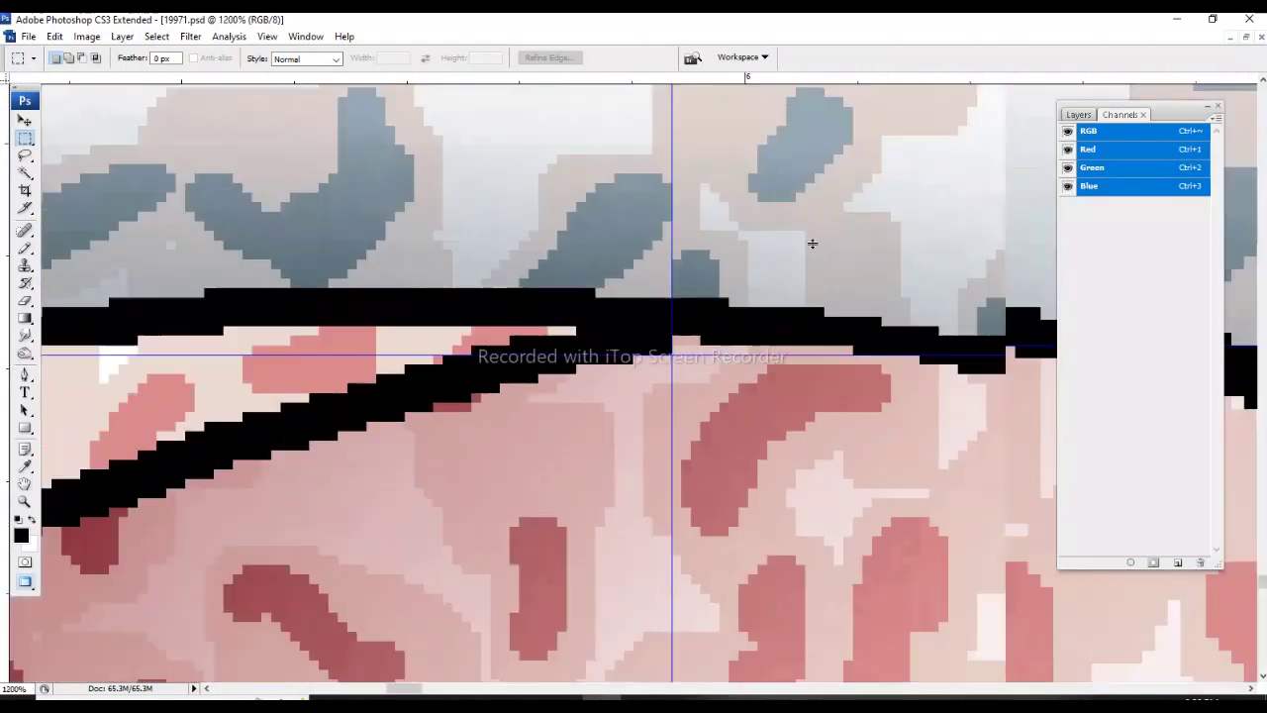
scroll(811, 244, down, 4)
scroll(814, 245, down, 4)
scroll(816, 248, down, 3)
key(Tab)
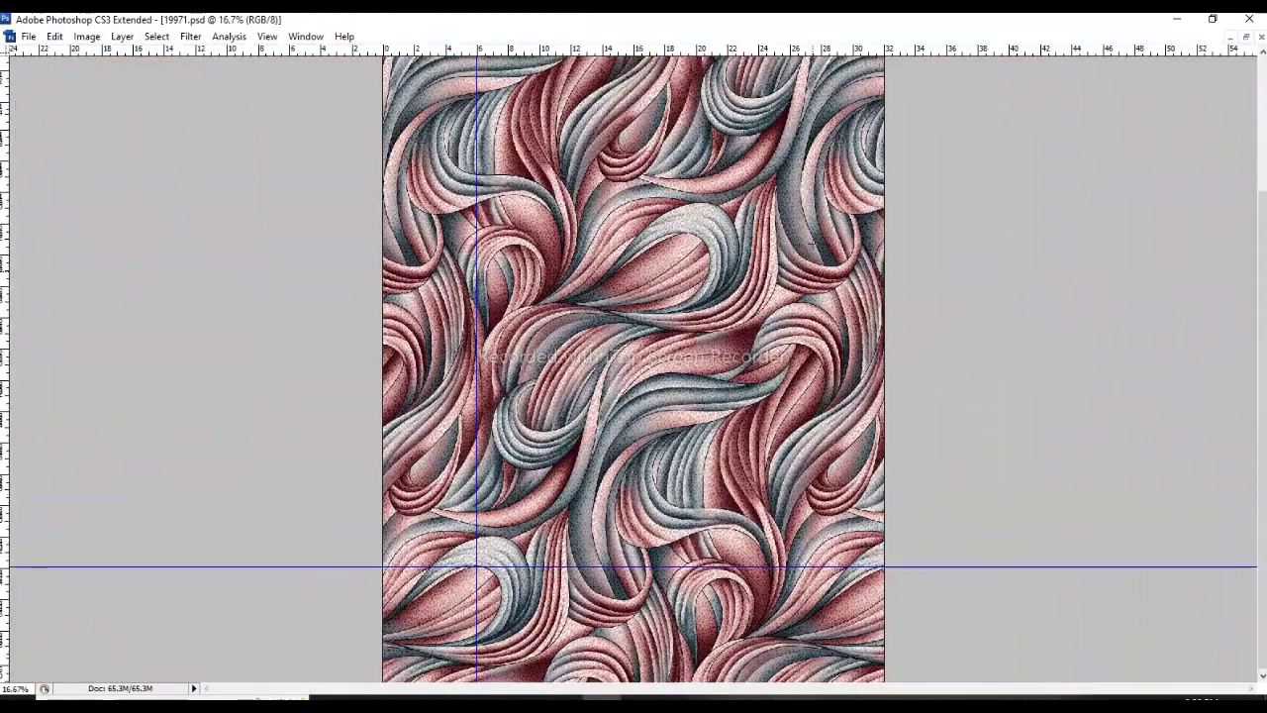
drag(921, 254, 887, 365)
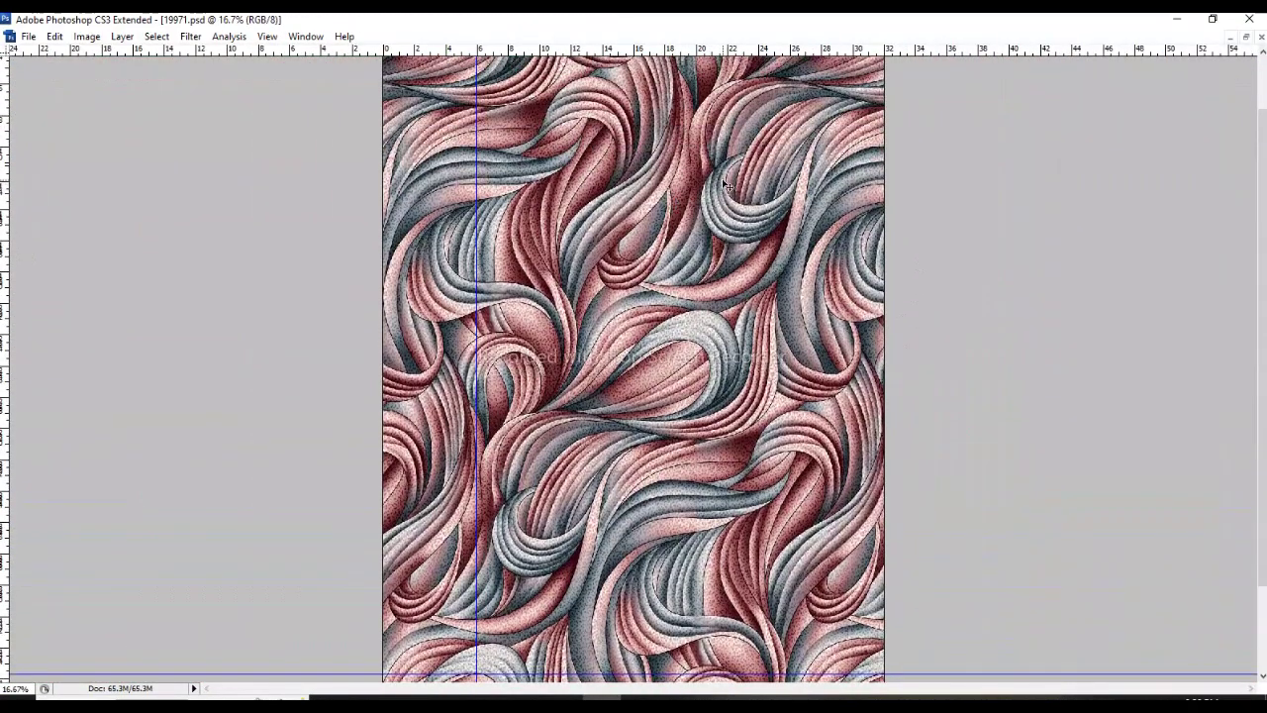
scroll(726, 185, down, 1)
key(Tab)
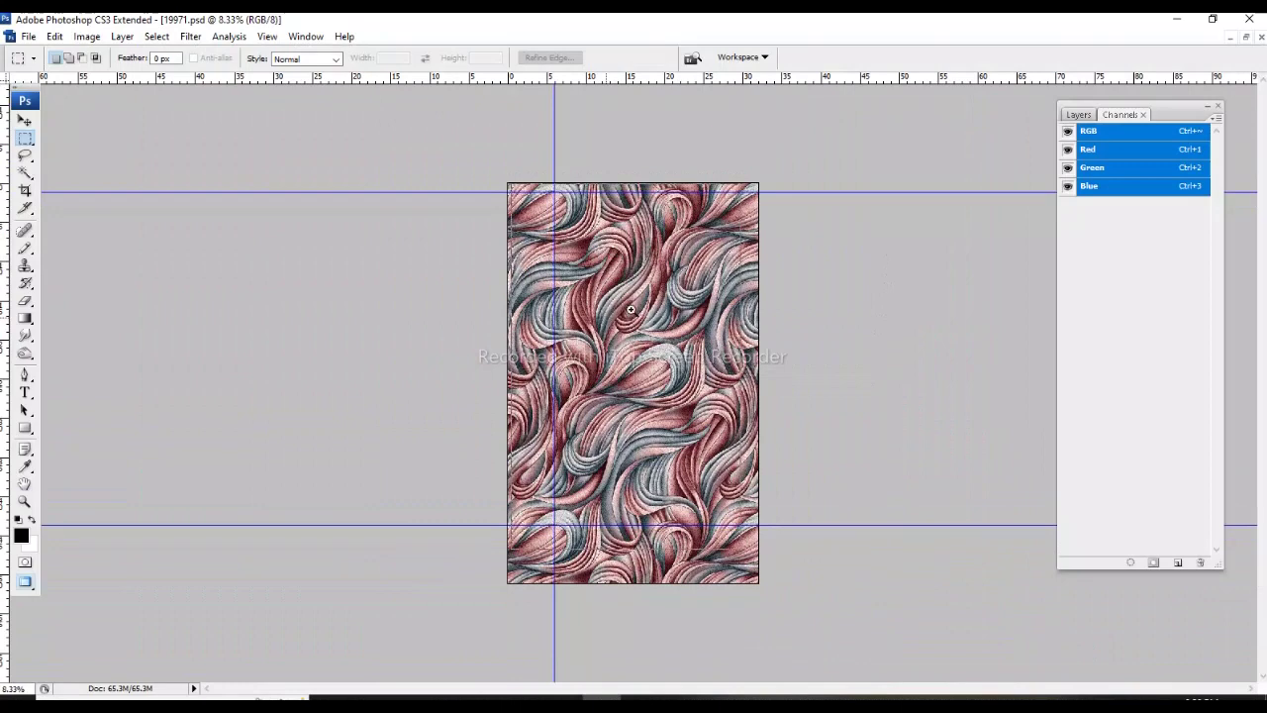
scroll(630, 310, up, 1)
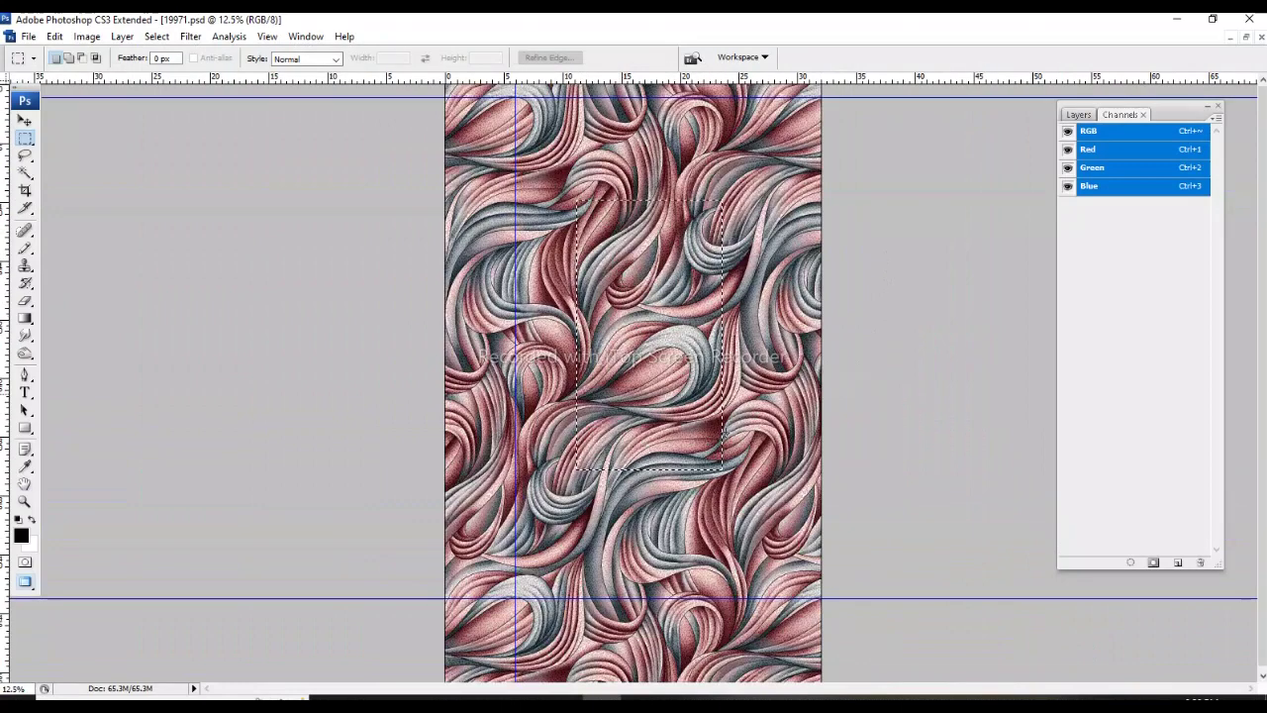
Step: Draw a small rectangular selection and stretch its top edge upward to about 256.7% height
drag(693, 395, 722, 467)
scroll(427, 163, up, 2)
click(156, 36)
mouse_move(218, 212)
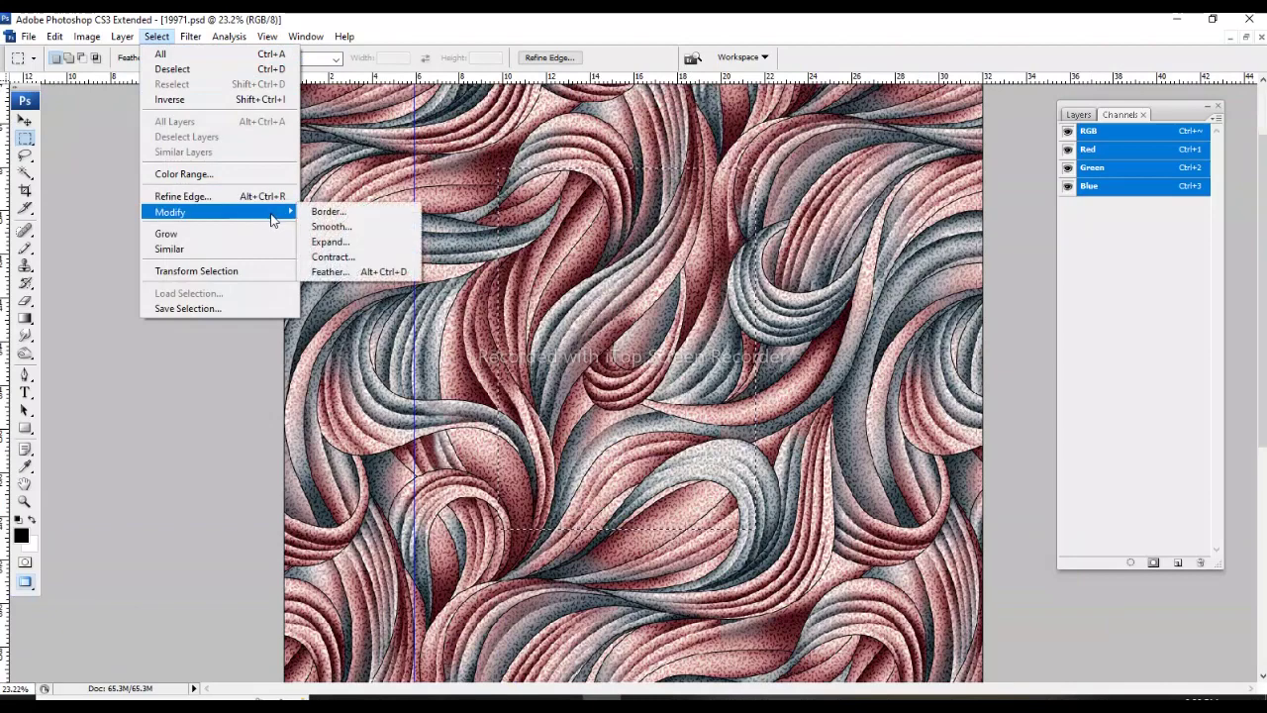
click(212, 270)
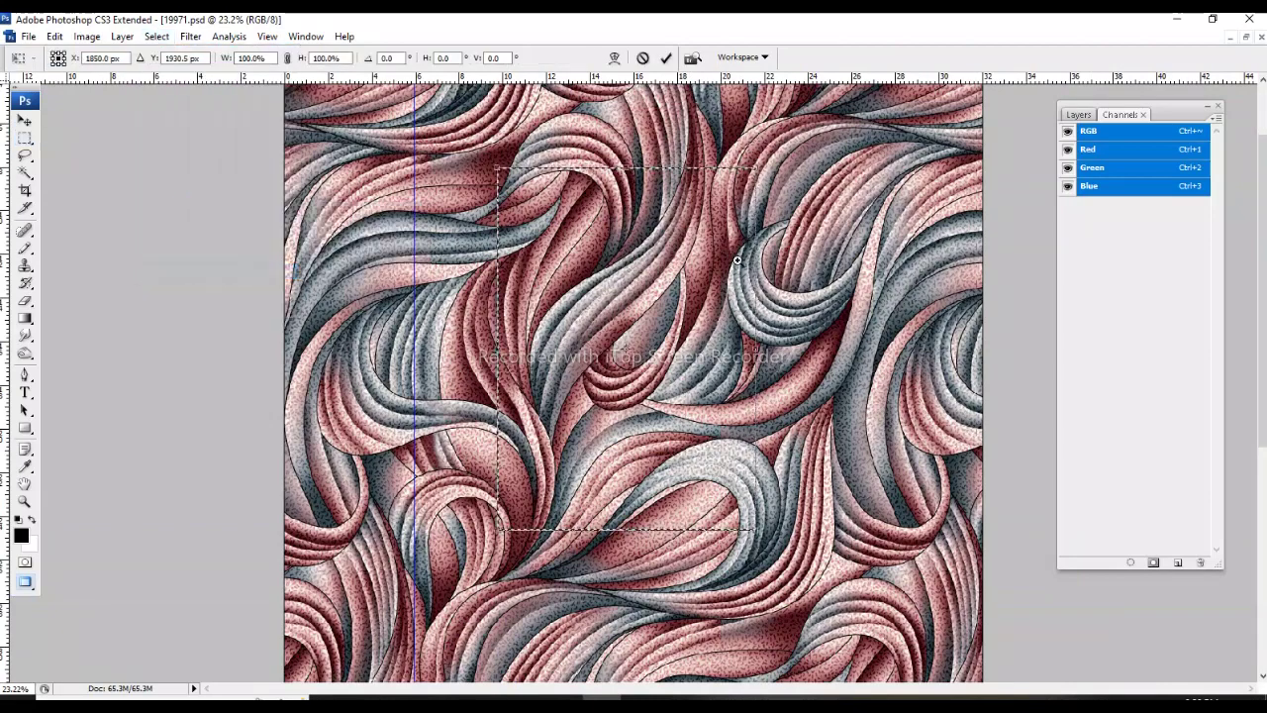
scroll(612, 478, up, 3)
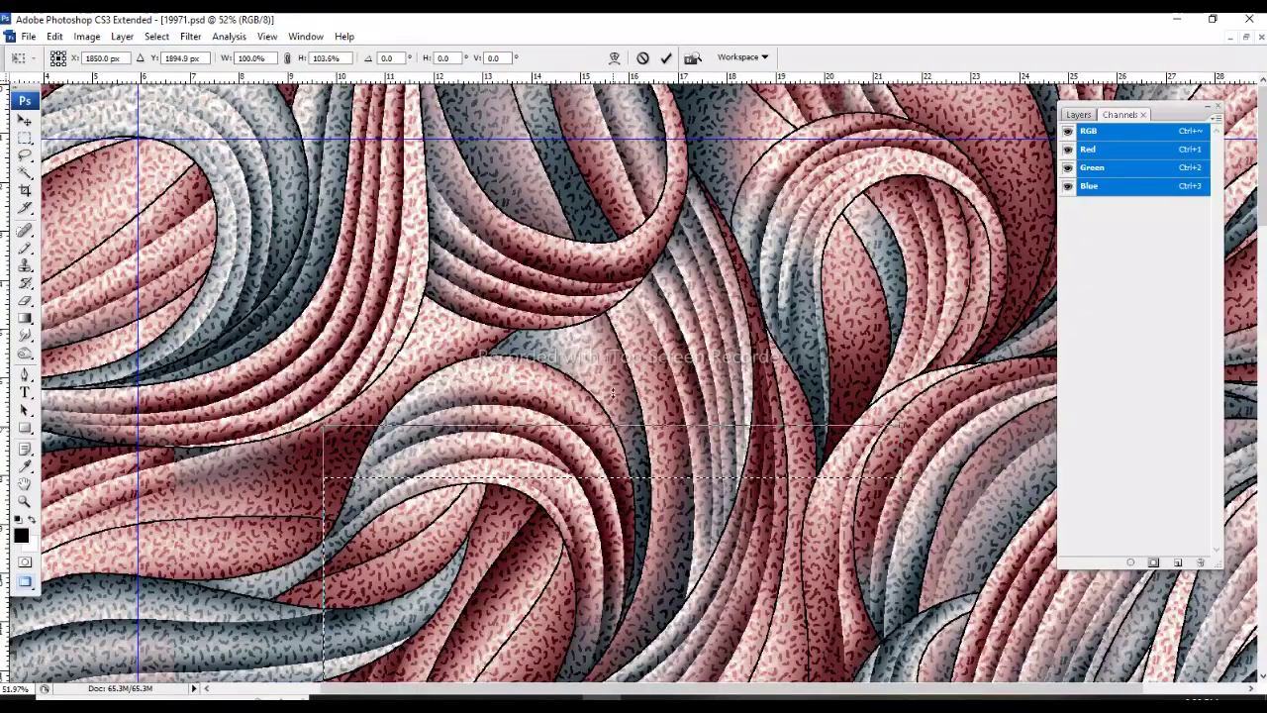
drag(613, 478, 612, 138)
mouse_move(652, 430)
mouse_down()
mouse_move(582, 427)
mouse_move(615, 574)
mouse_move(571, 466)
mouse_move(562, 396)
mouse_move(562, 414)
mouse_up()
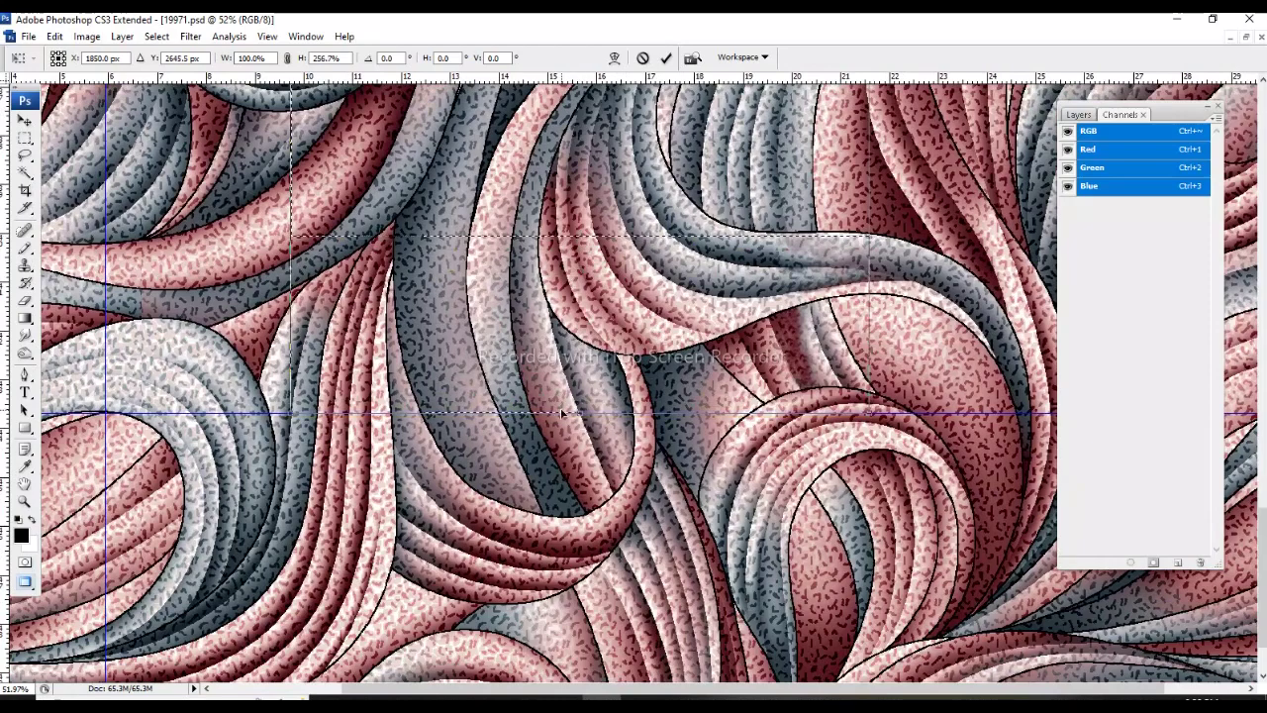
Step: Commit the transform, fit the view, and stretch the selection from pattern top to lower guide
key(Return)
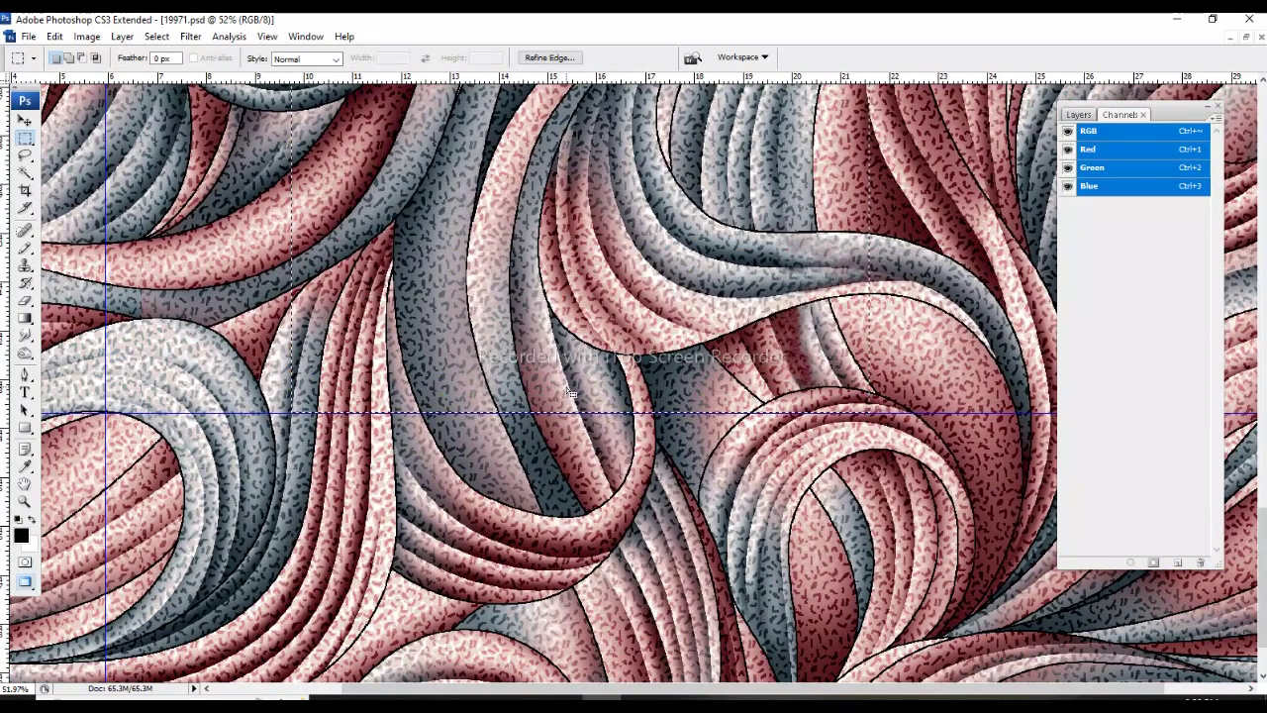
key(ctrl+minus)
key(ctrl+minus)
key(ctrl+minus)
key(ctrl+minus)
key(ctrl+minus)
key(ctrl+minus)
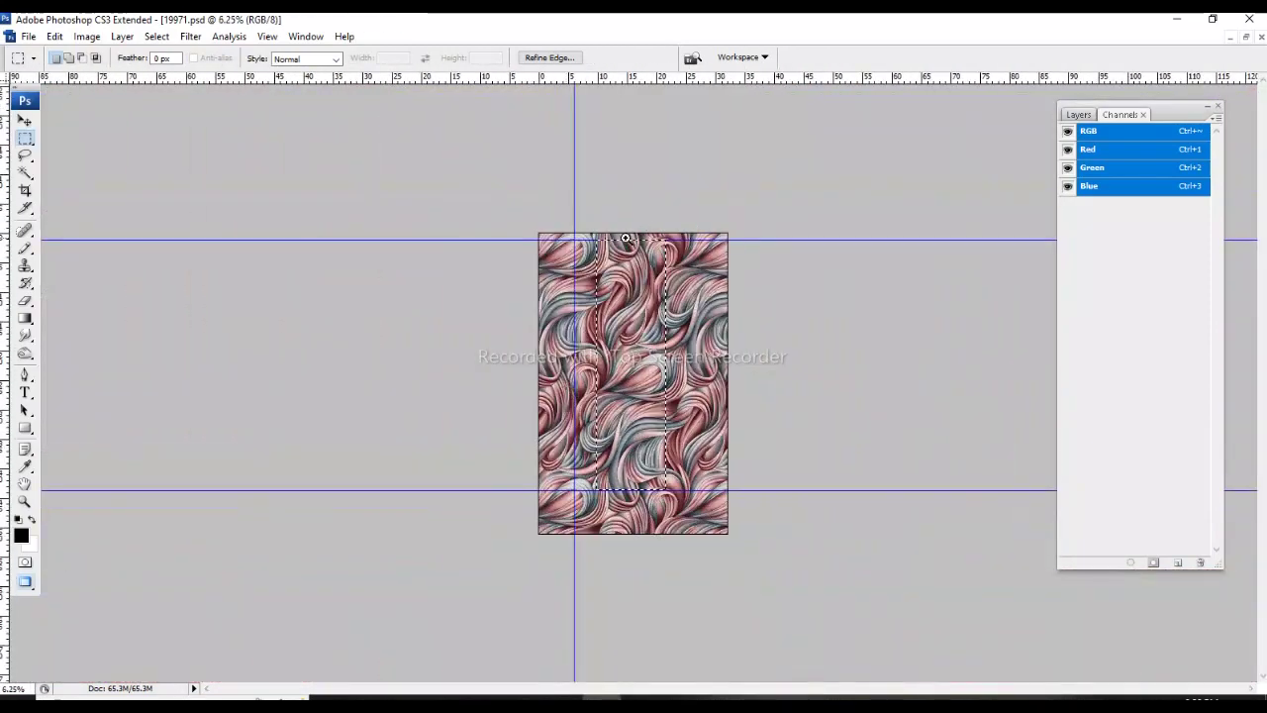
key(ctrl+0)
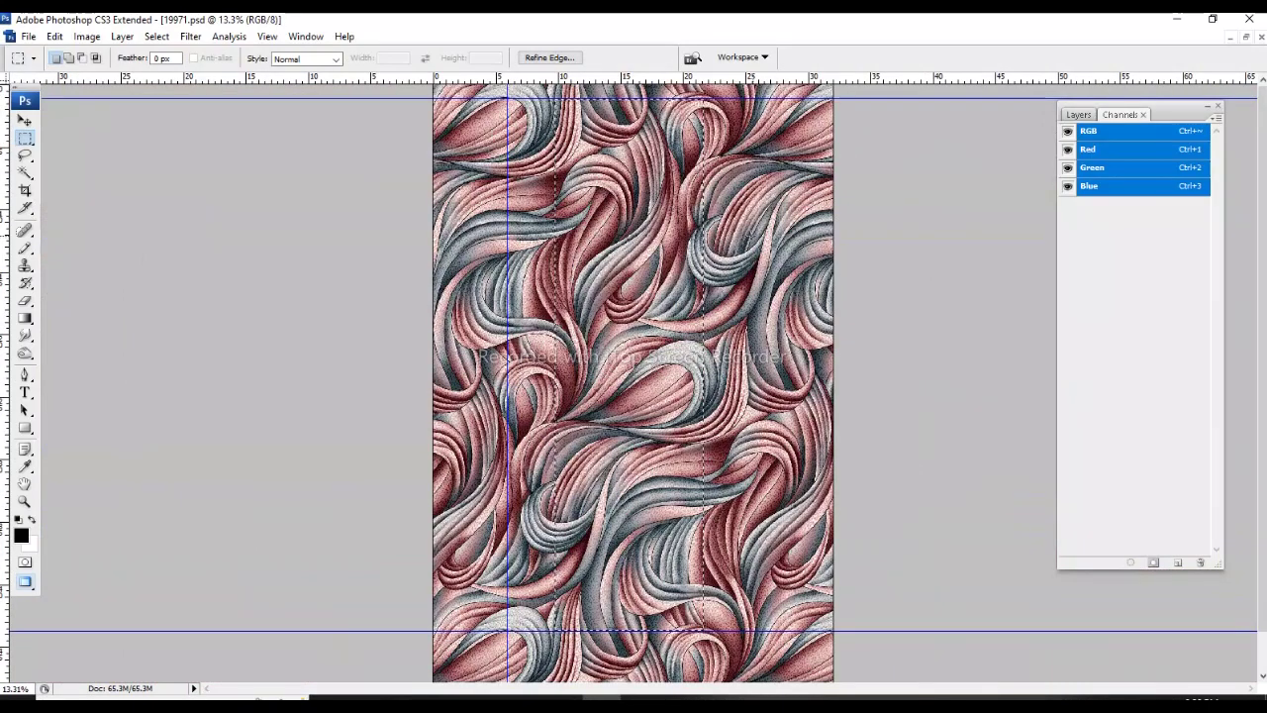
key(alt+s)
key(t)
drag(630, 185, 630, 99)
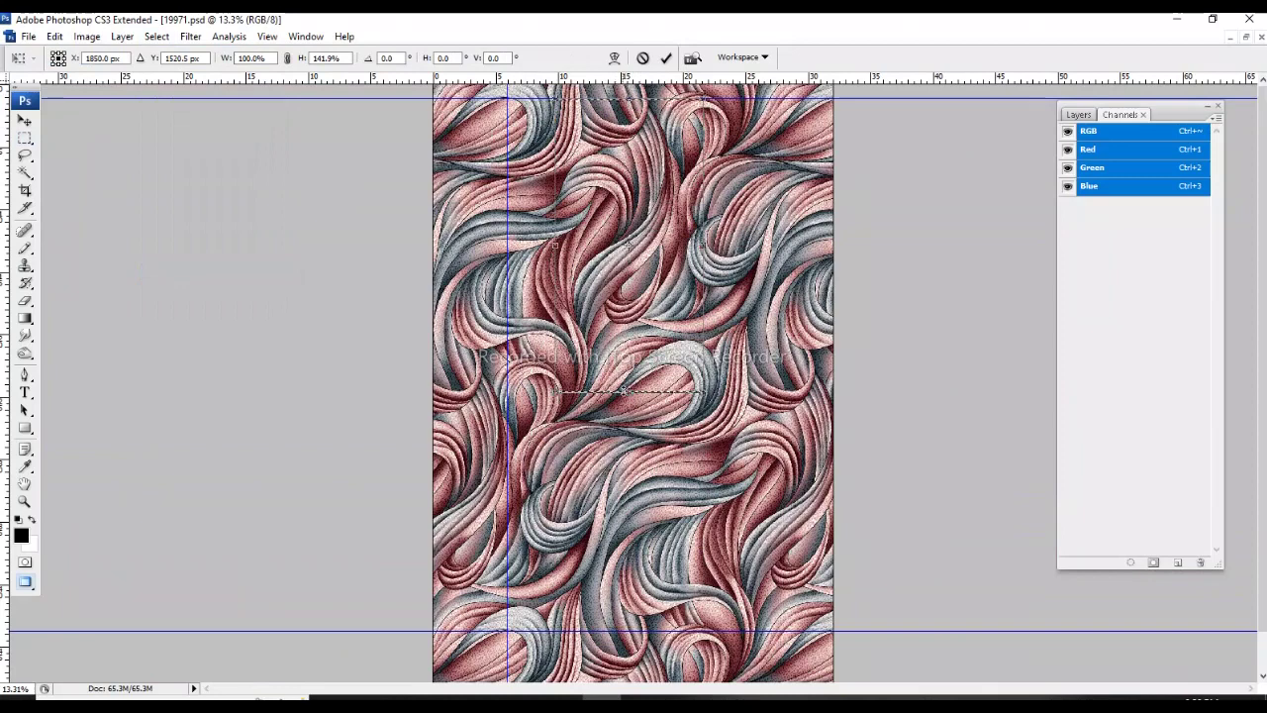
drag(629, 392, 613, 630)
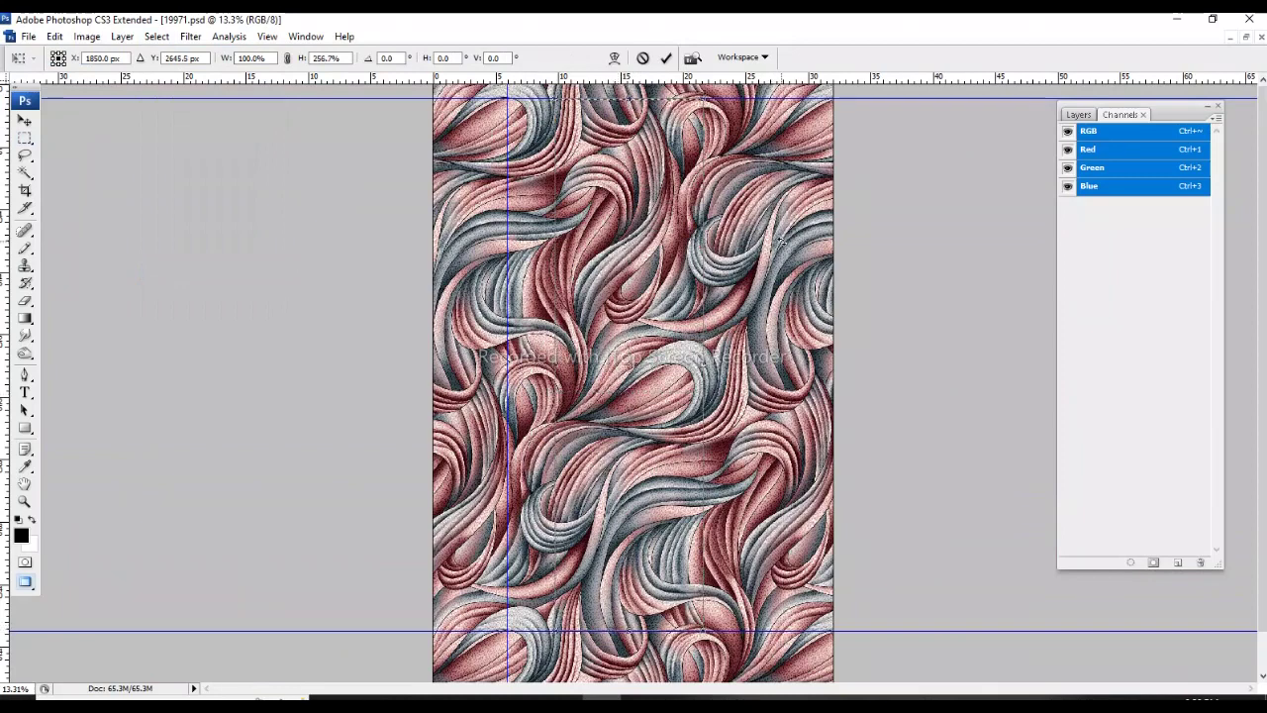
Step: Zoom in and place a horizontal guide at the reference point, then confirm the selection transform
drag(501, 405, 634, 356)
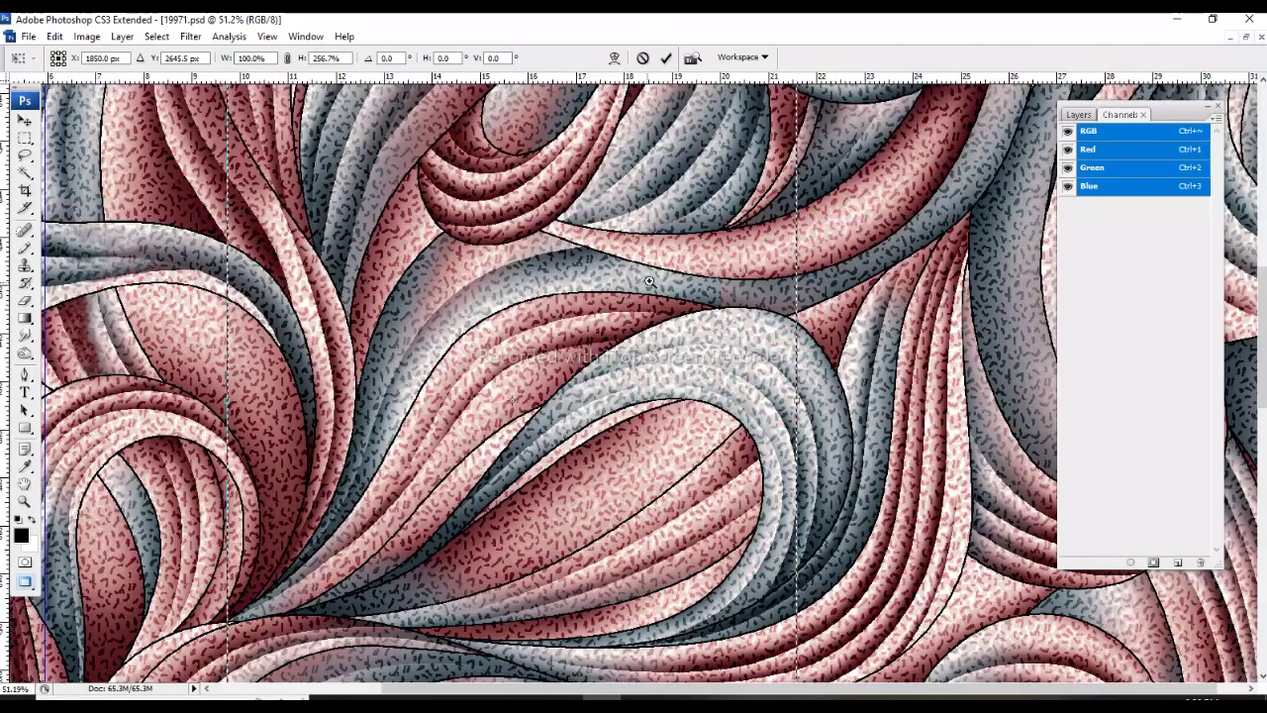
click(592, 218)
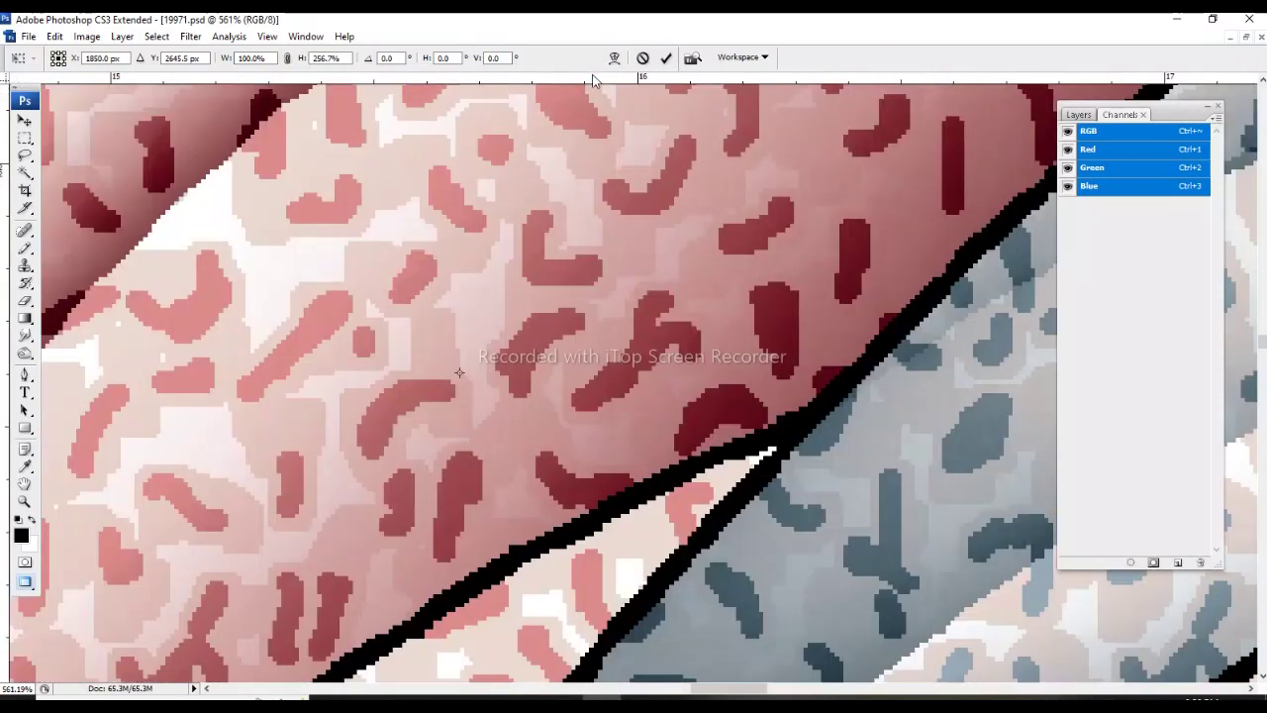
drag(518, 359, 518, 373)
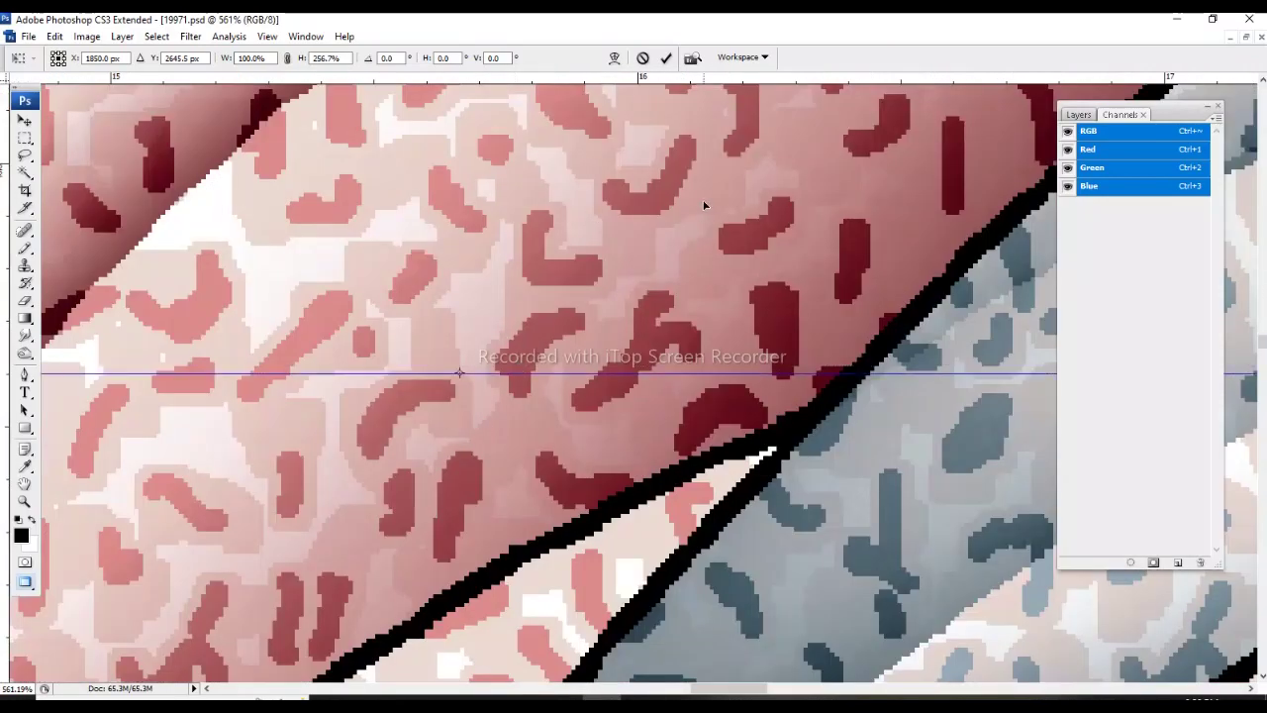
key(Return)
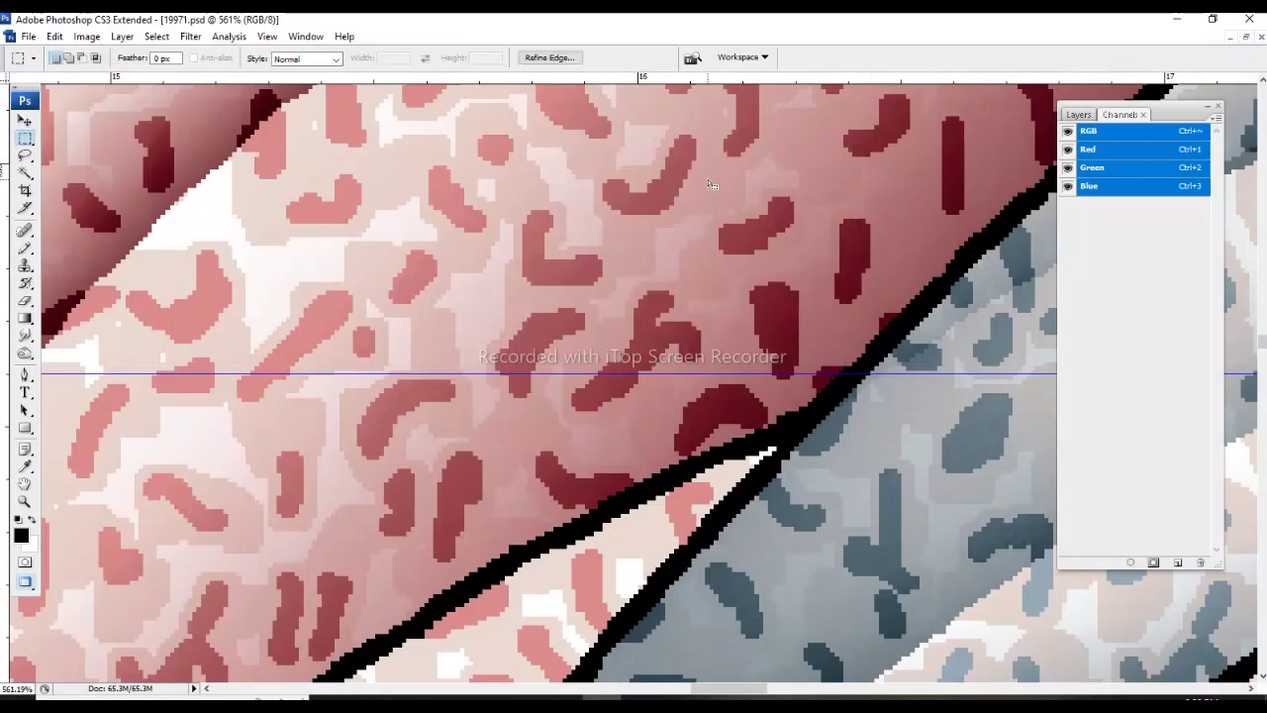
key(ctrl+minus)
key(ctrl+minus)
key(ctrl+minus)
key(ctrl+minus)
key(ctrl+minus)
key(ctrl+minus)
key(ctrl+minus)
key(ctrl+minus)
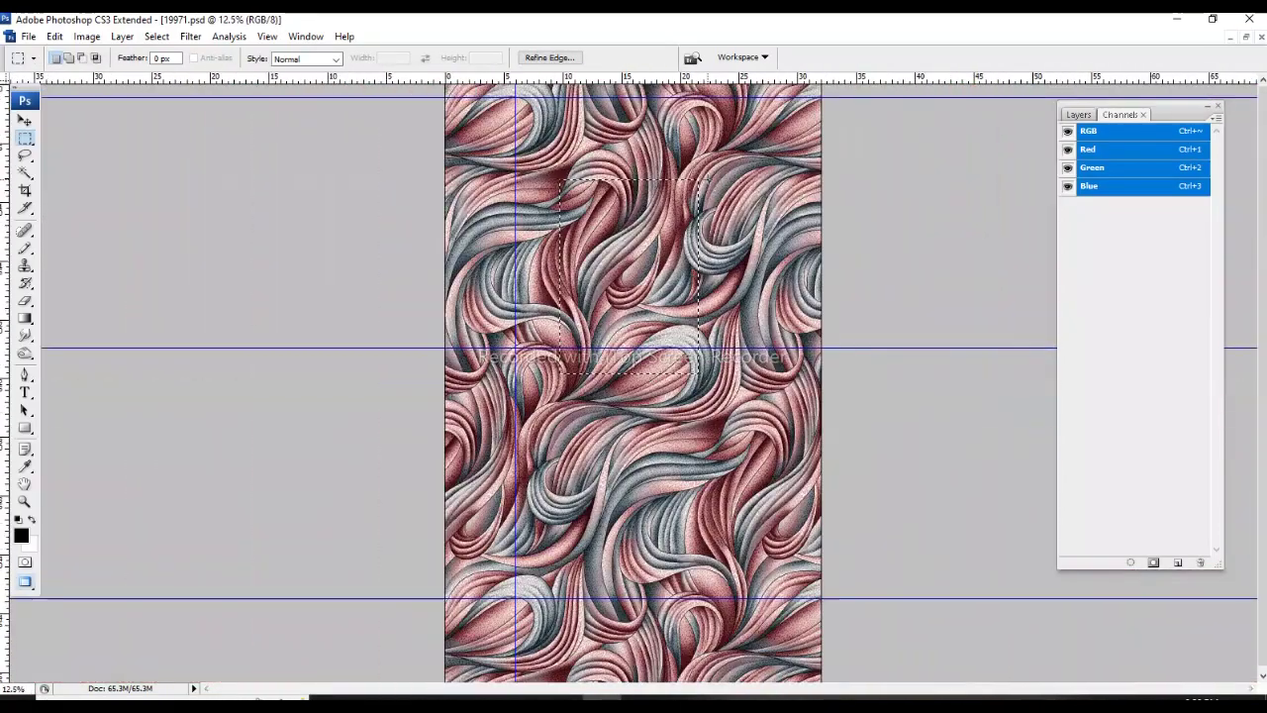
Step: Add a second vertical guide at the ribbon outline's matching repeat edge
key(Tab)
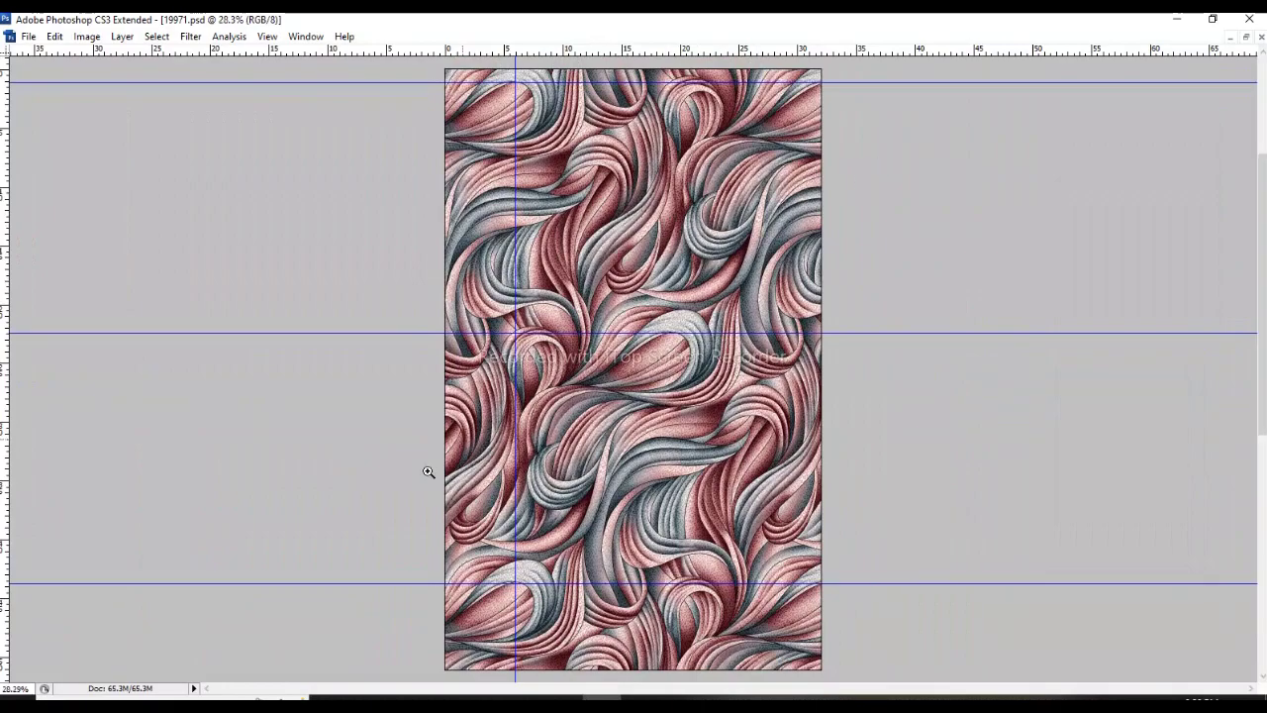
key(ctrl+plus)
drag(604, 522, 604, 507)
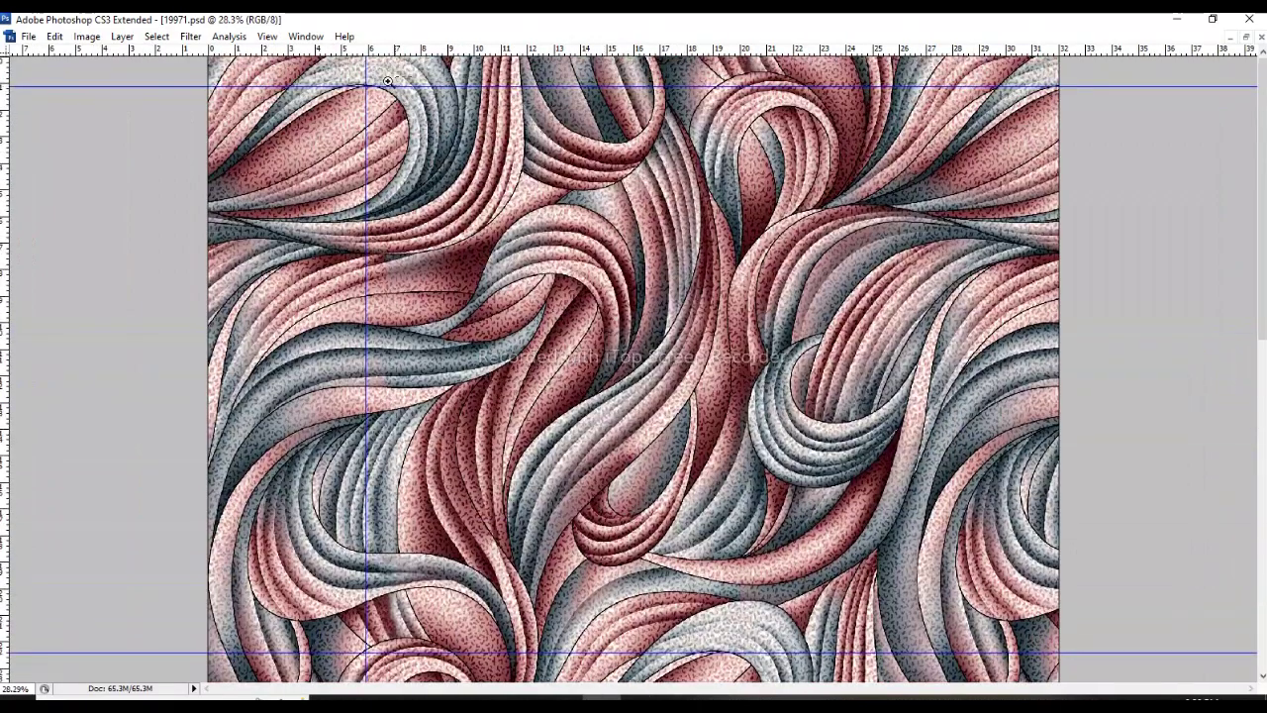
drag(388, 82, 364, 113)
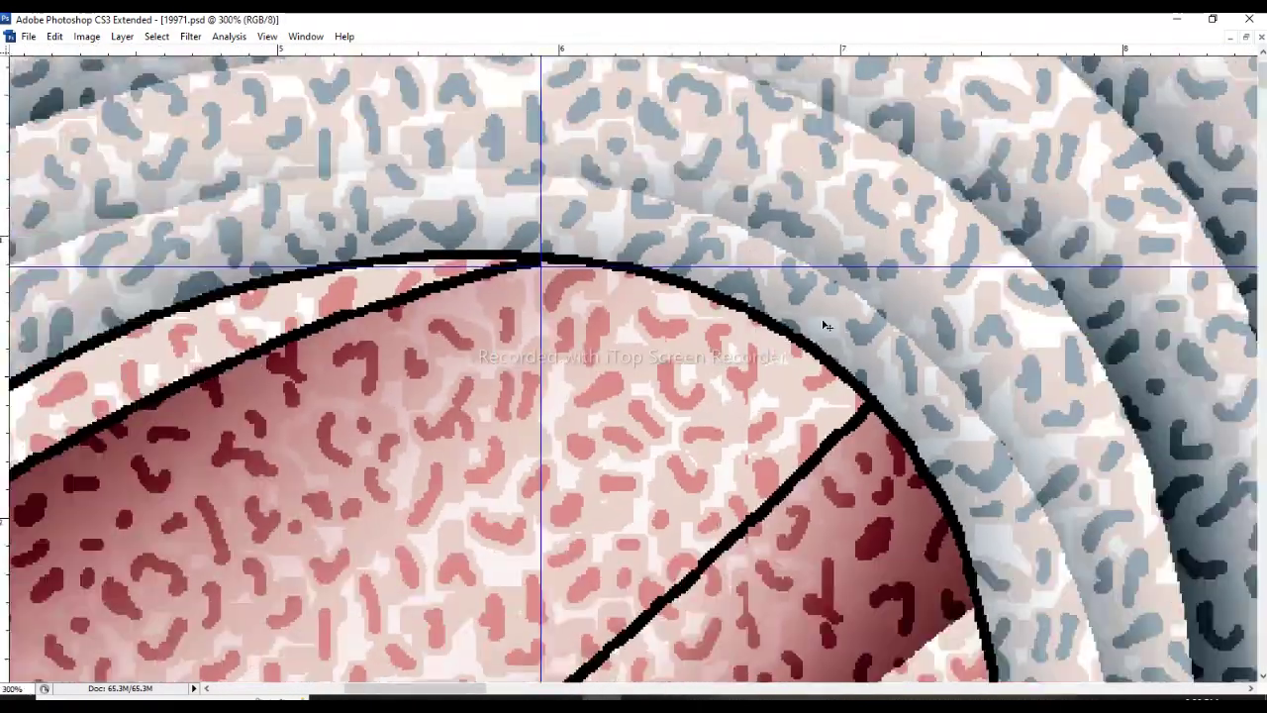
key(ctrl+minus)
key(ctrl+minus)
key(ctrl+minus)
scroll(827, 490, down, 1)
scroll(827, 490, down, 3)
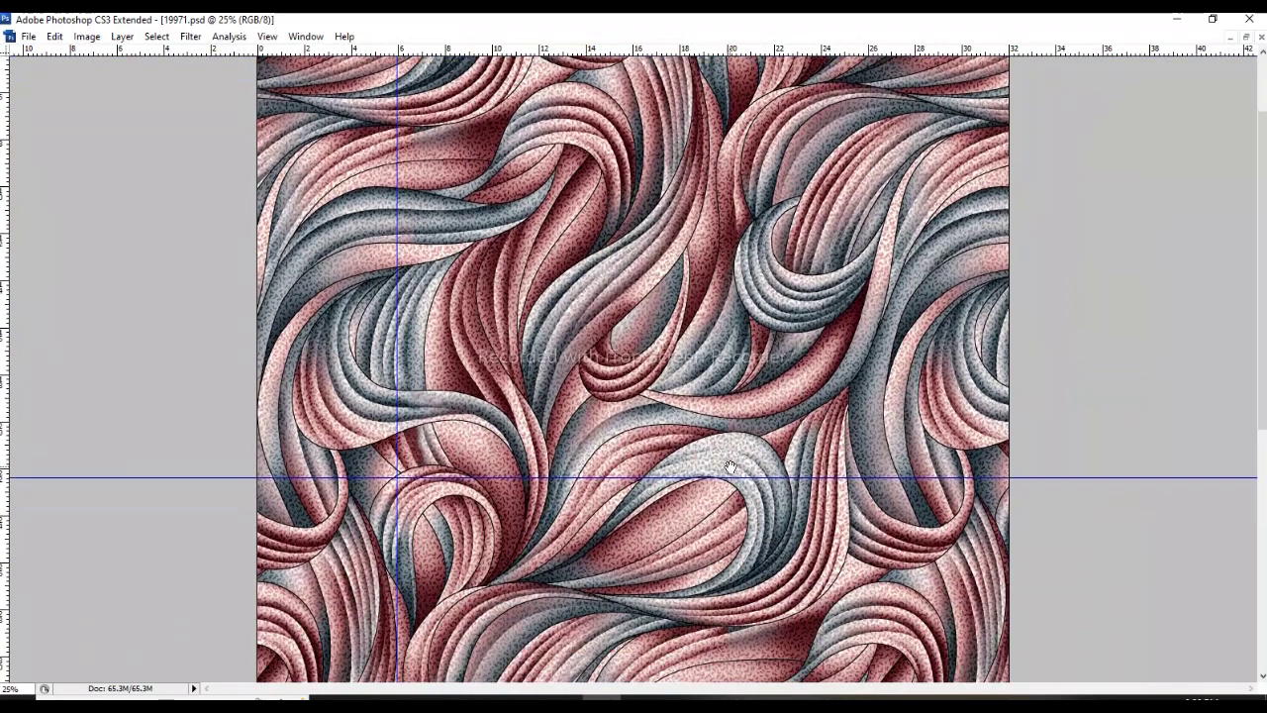
drag(722, 461, 738, 474)
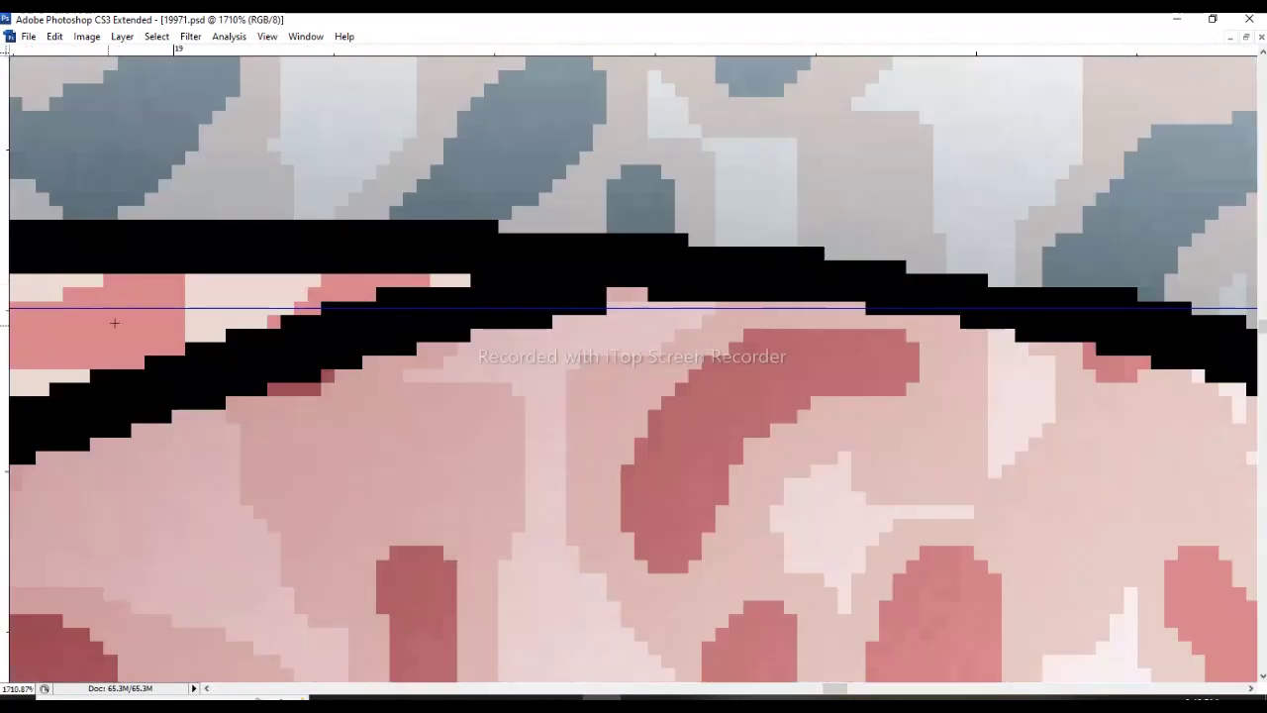
drag(7, 358, 606, 180)
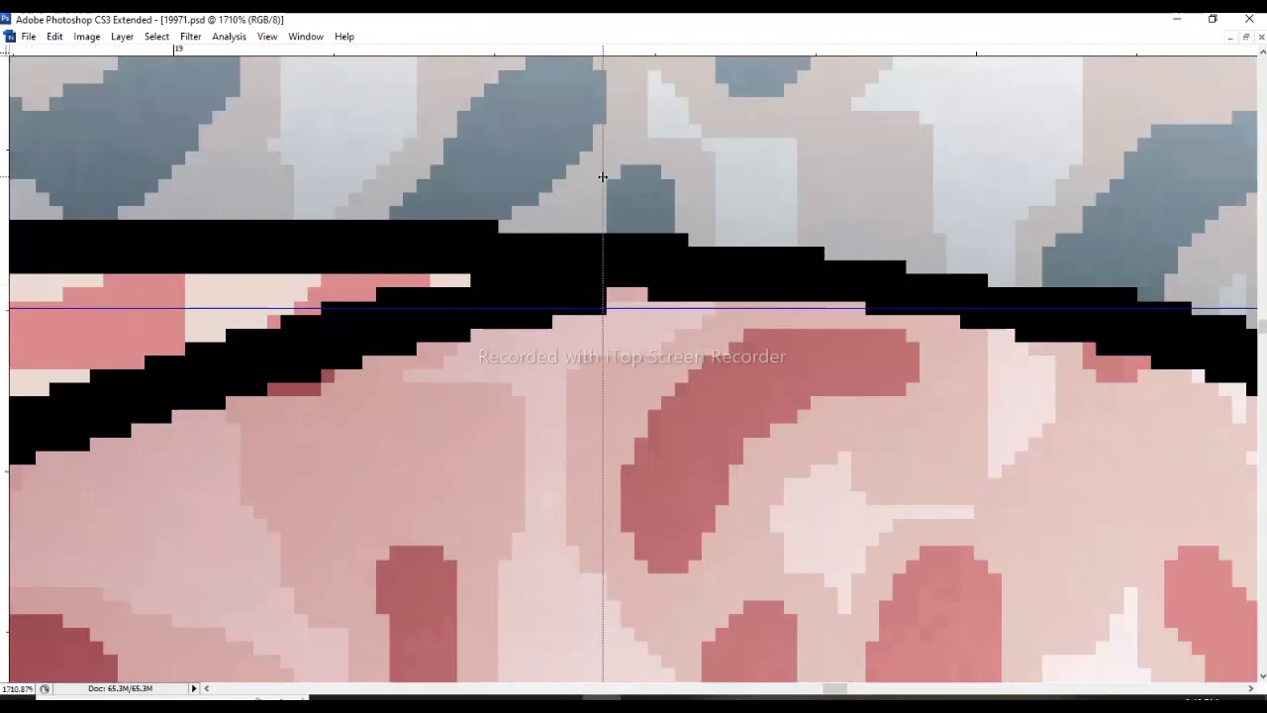
key(ctrl+minus)
key(ctrl+minus)
key(ctrl+minus)
key(ctrl+minus)
key(ctrl+minus)
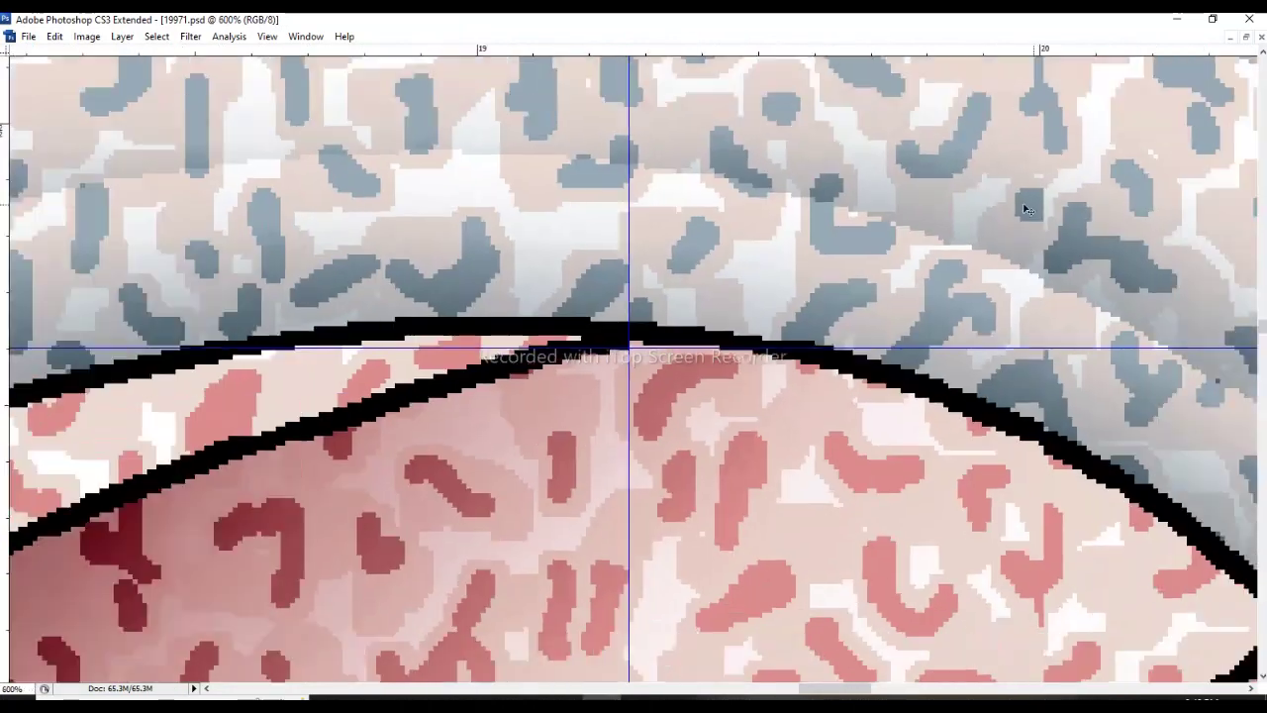
key(ctrl+minus)
key(ctrl+minus)
key(ctrl+minus)
key(ctrl+minus)
key(ctrl+minus)
key(ctrl+minus)
key(ctrl+minus)
Step: Draw a marquee and transform it toward the guide intersections, then undo that attempt
key(Tab)
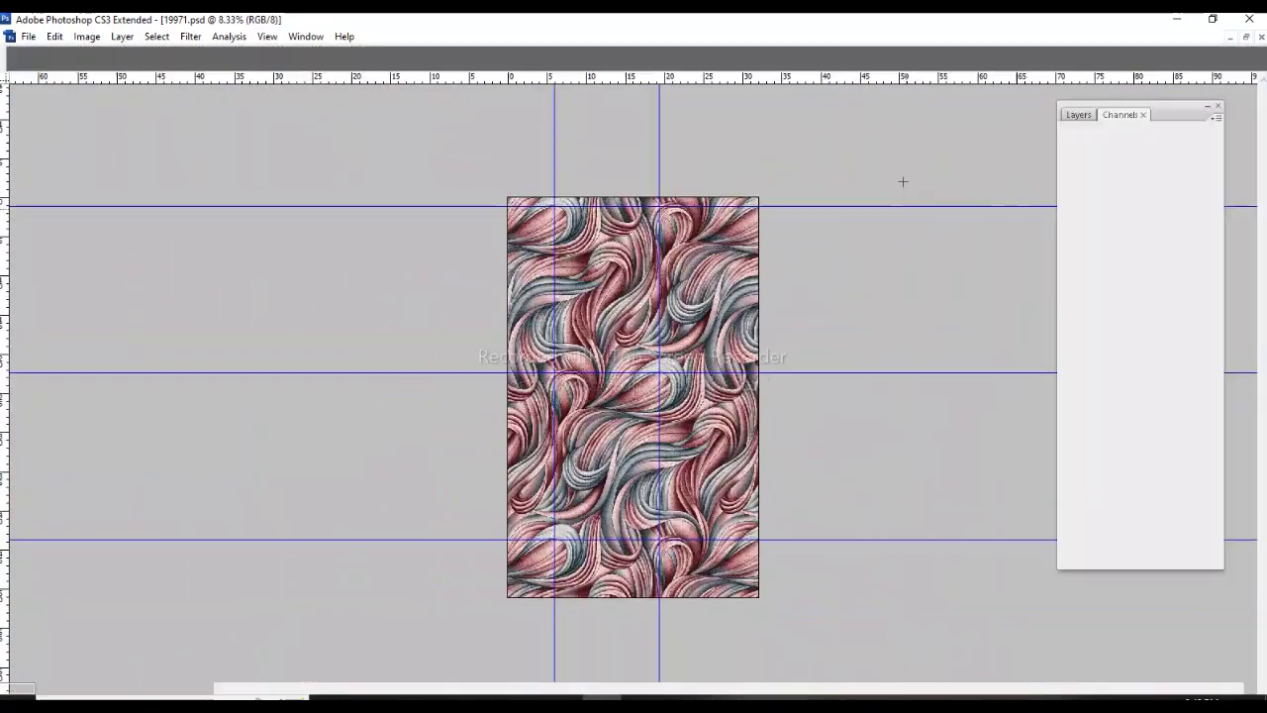
key(ctrl+plus)
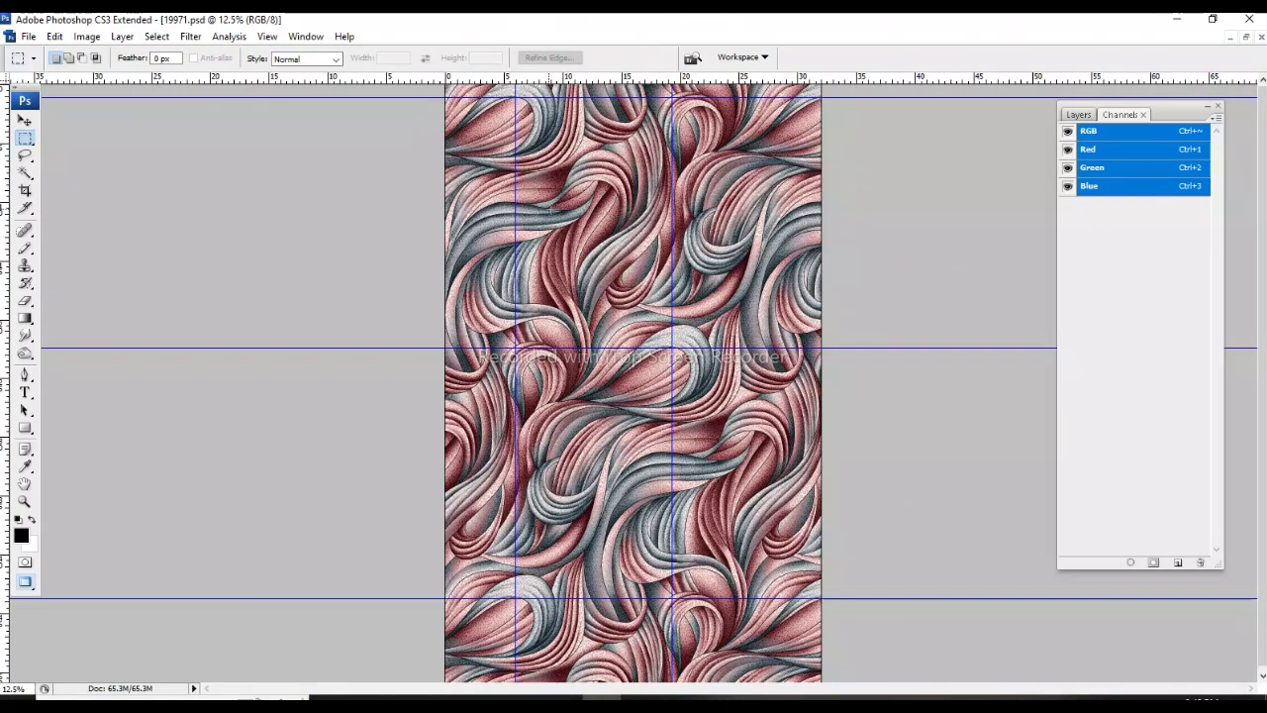
drag(541, 174, 616, 441)
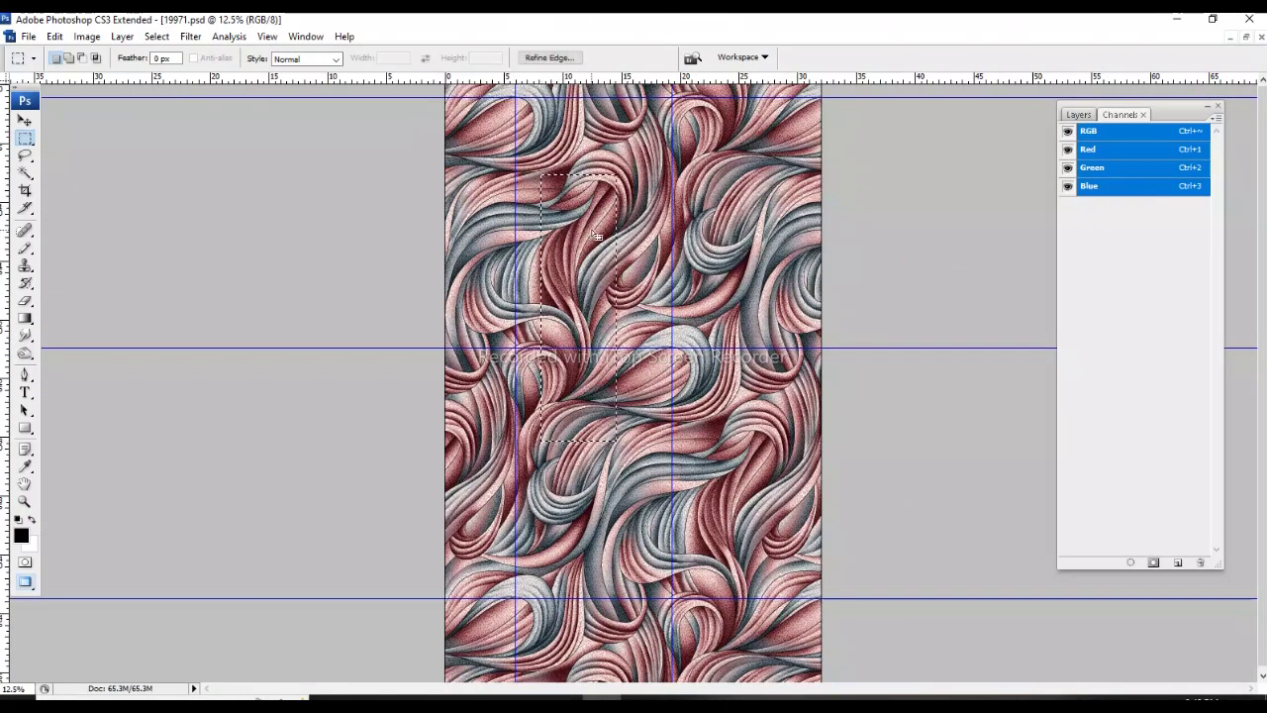
click(157, 35)
click(198, 269)
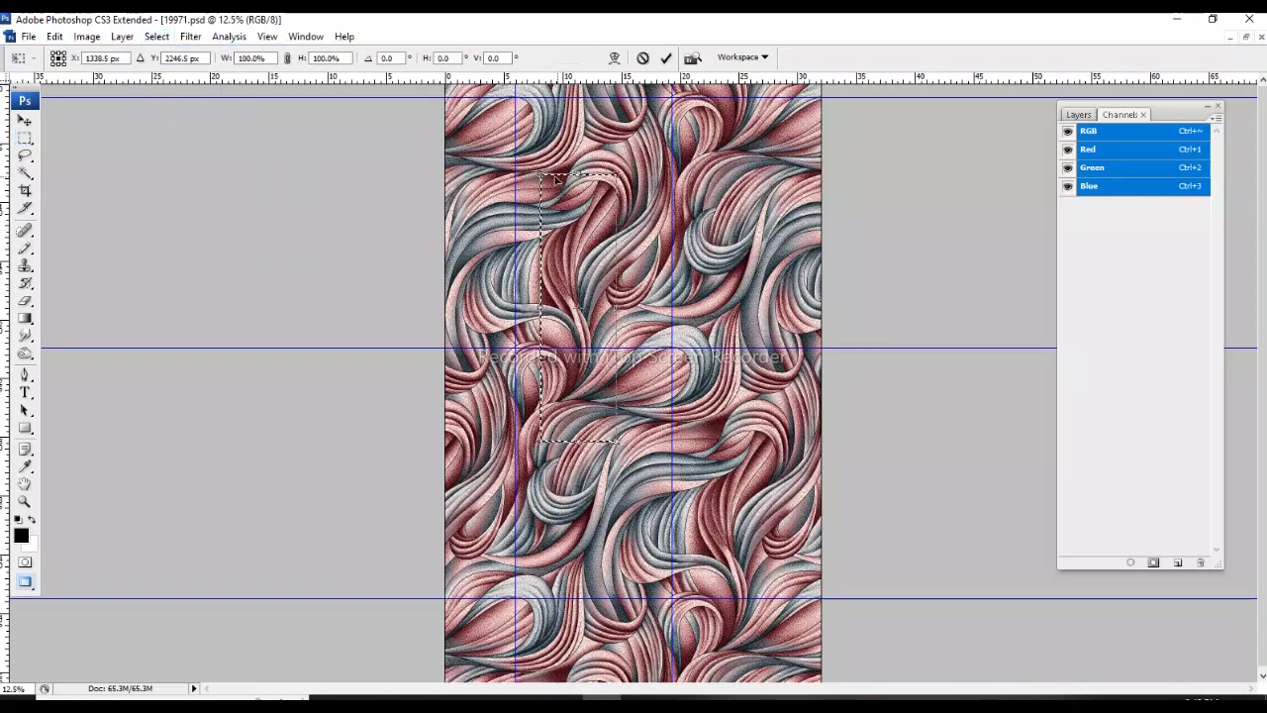
drag(541, 174, 514, 96)
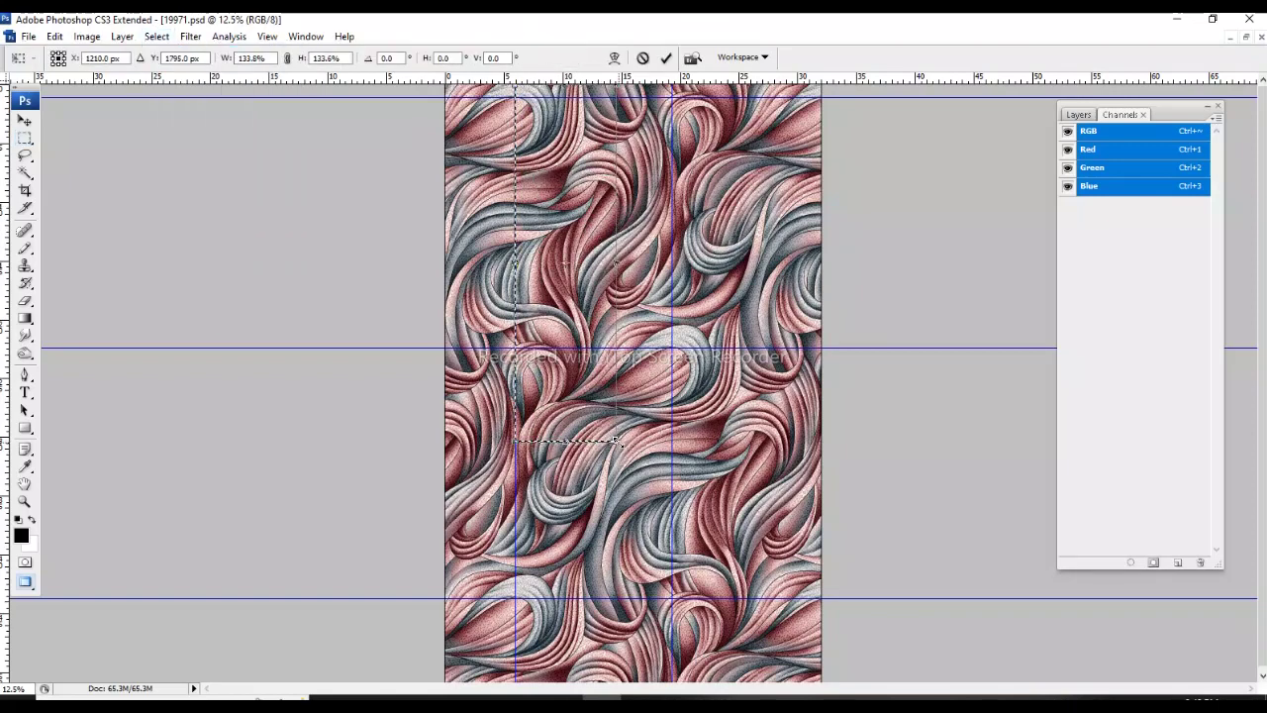
drag(616, 440, 669, 594)
key(Return)
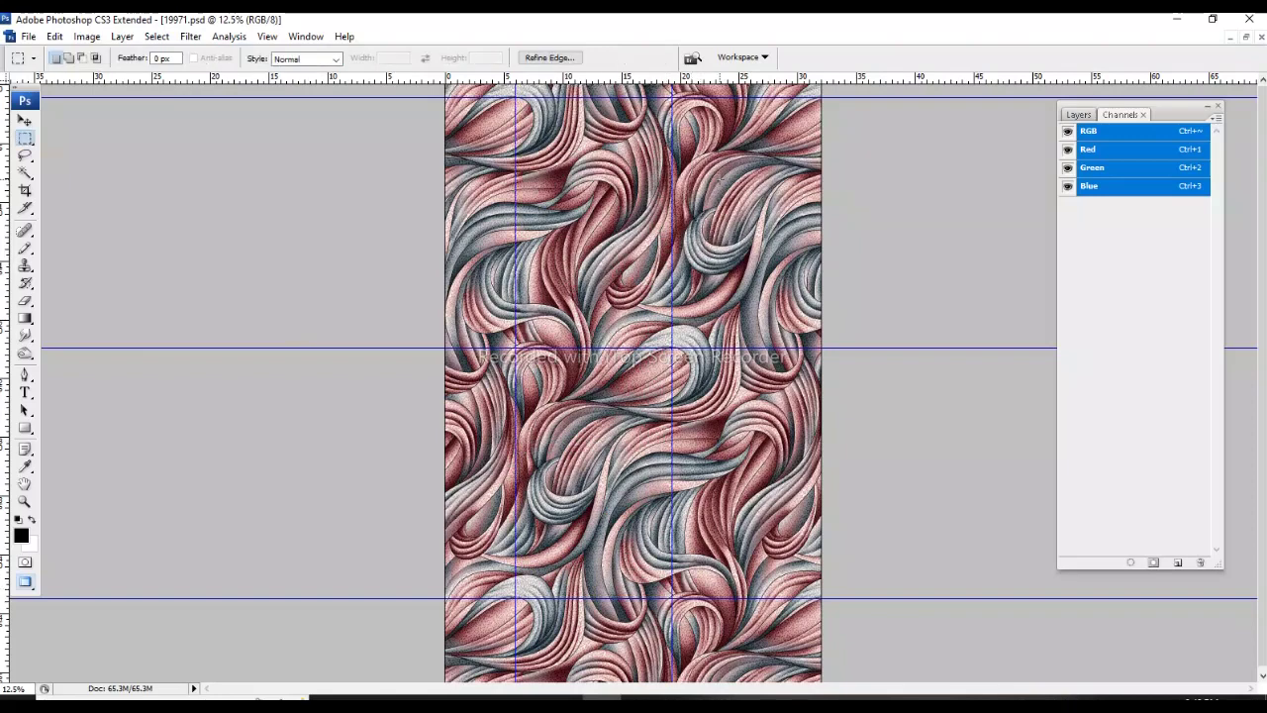
key(ctrl+z)
Step: Retransform the selection with its corners snapped to the guide intersections and commit it
key(alt+s)
key(t)
drag(536, 184, 513, 97)
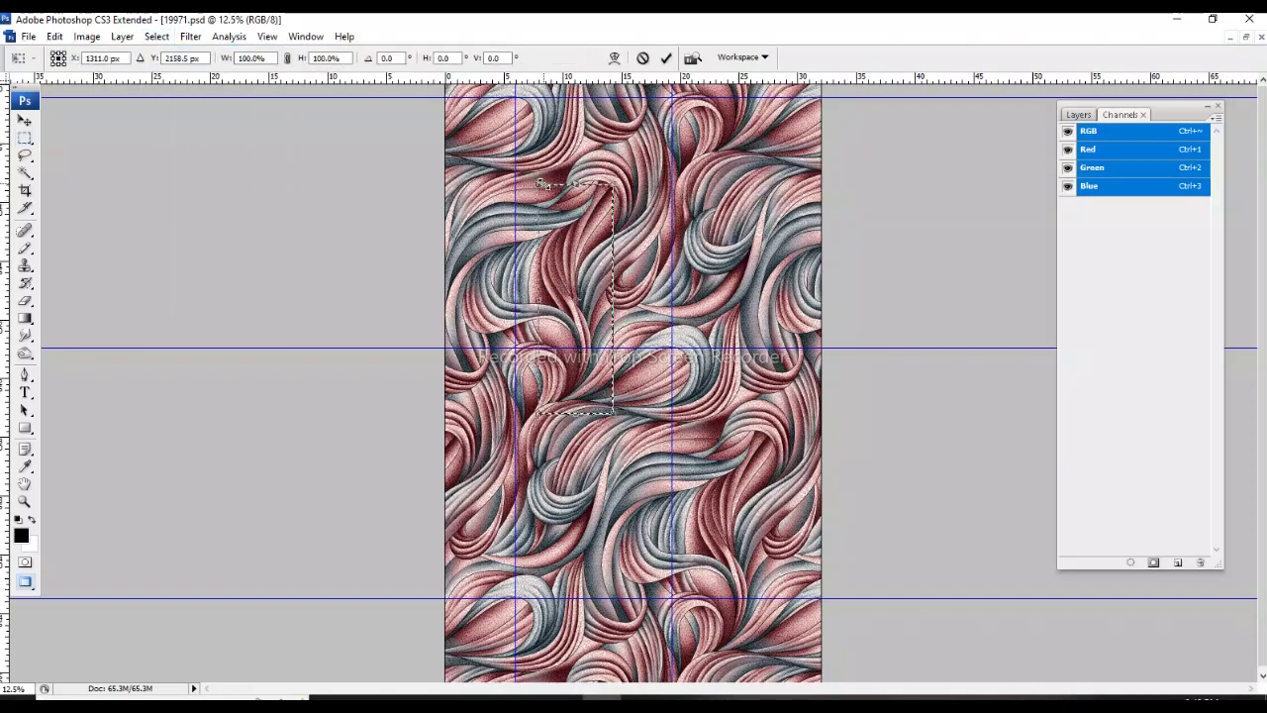
drag(613, 413, 669, 596)
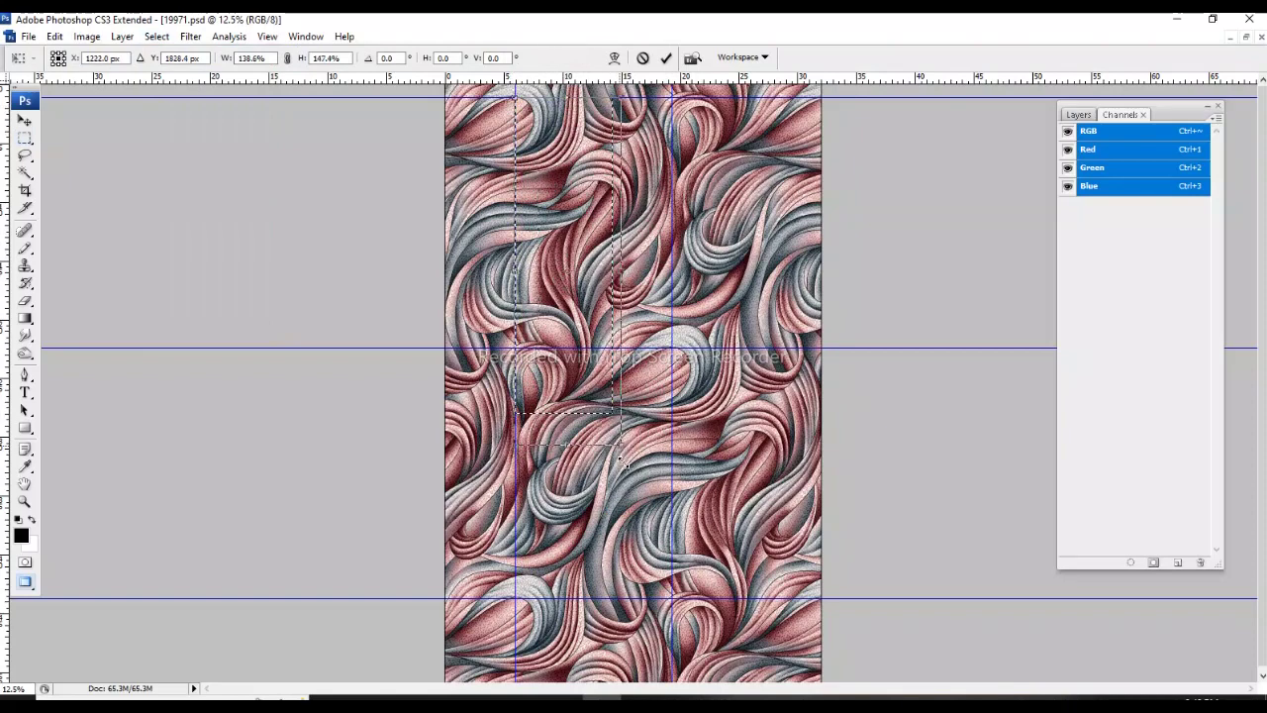
key(Return)
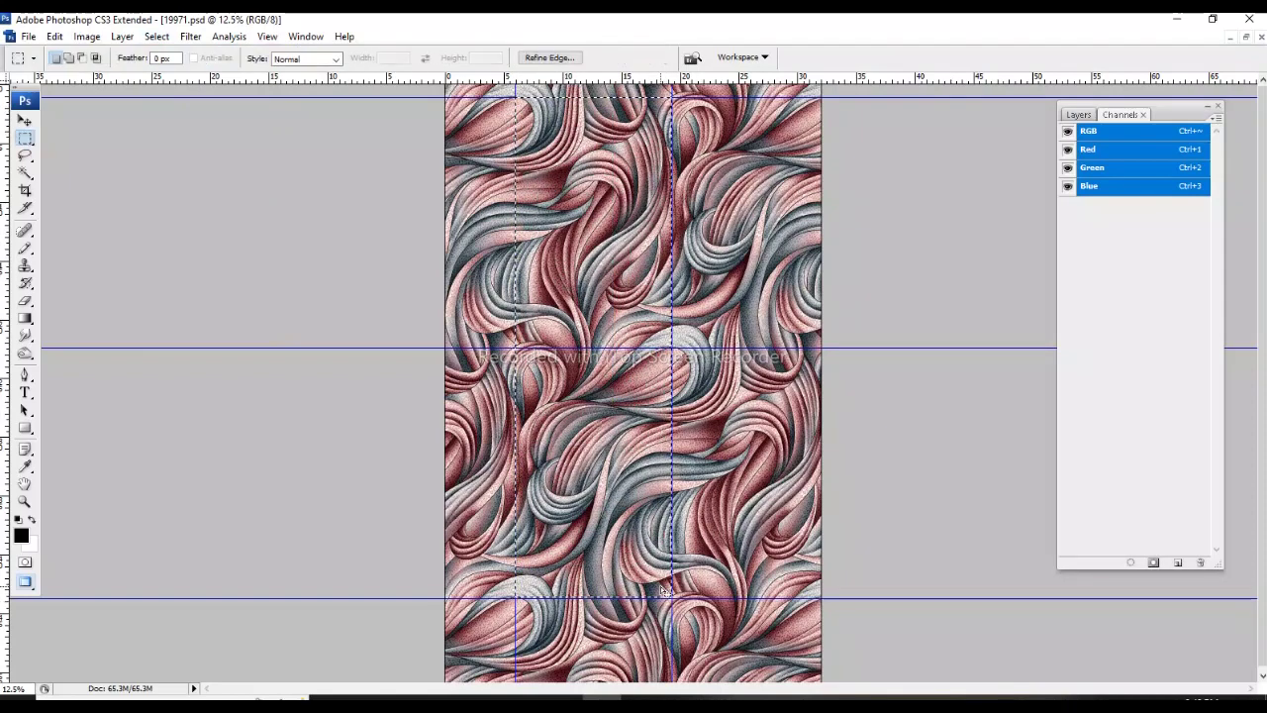
Step: Crop the canvas to the selected repeat tile, deselect, and clear all guides
click(86, 35)
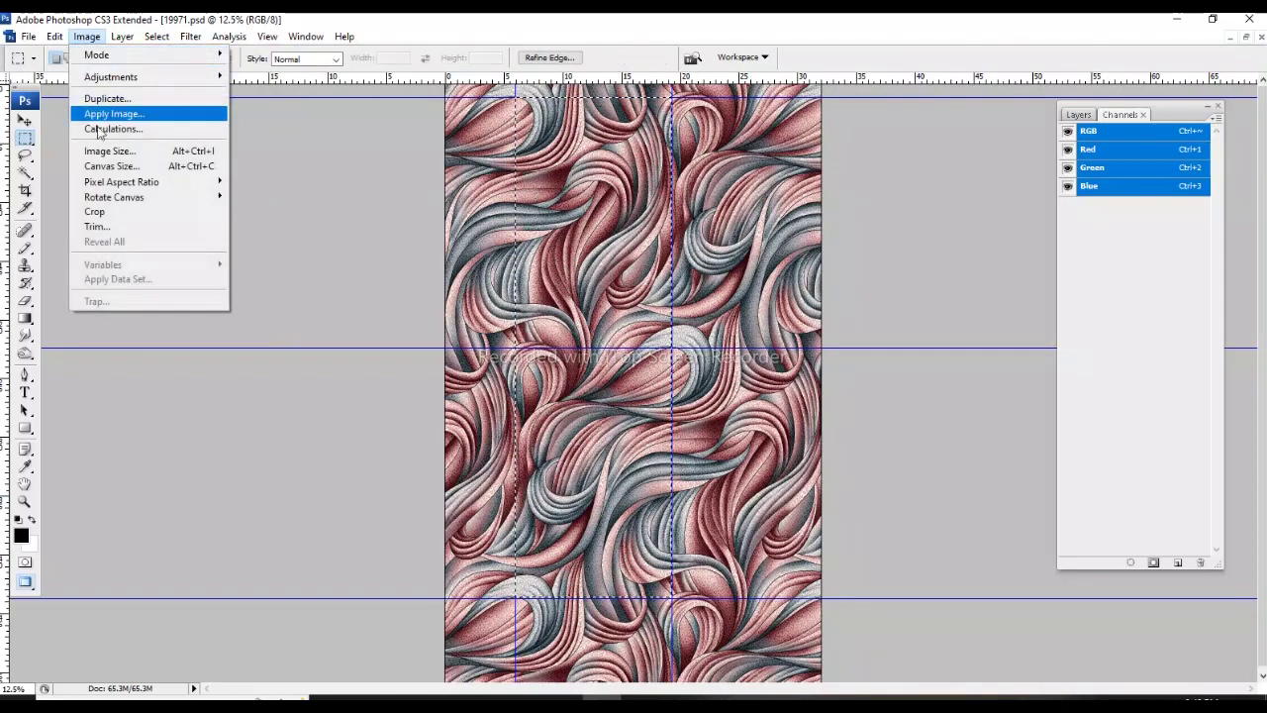
click(99, 209)
key(ctrl+d)
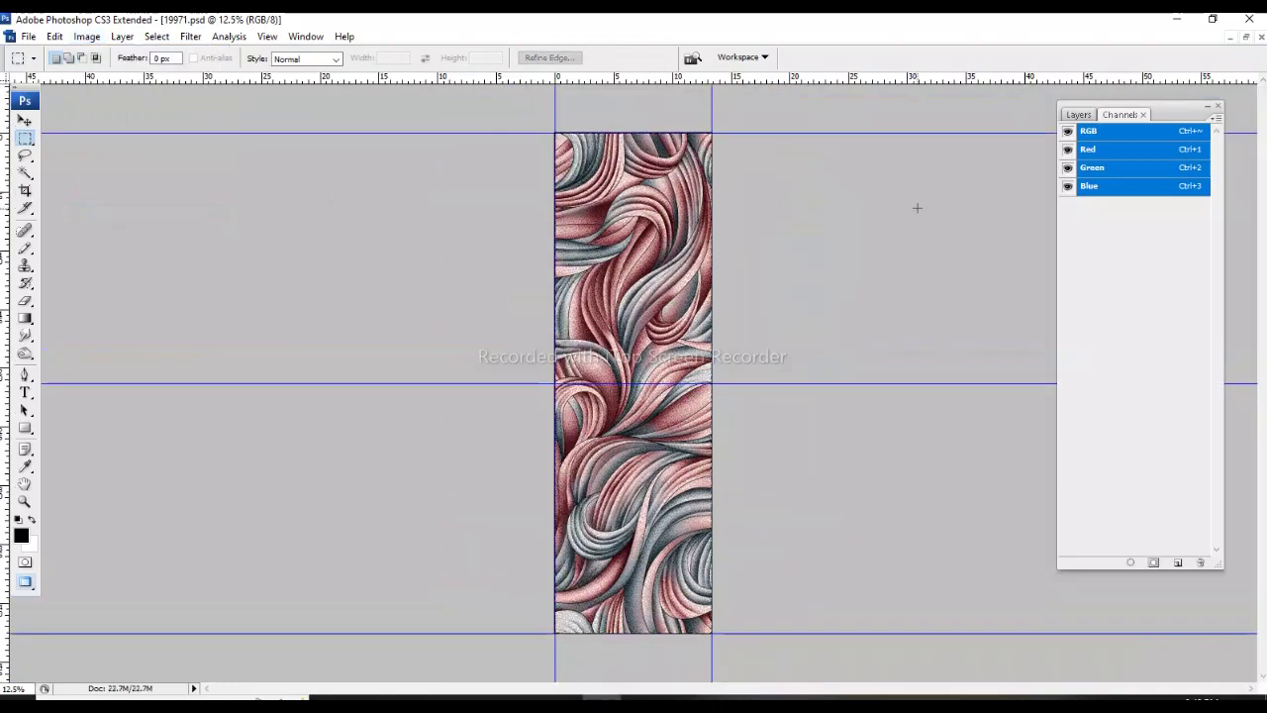
key(alt+v)
key(d)
Step: Zoom around the cropped strip and open Image Size showing 1575 × 5029 pixels
key(ctrl+plus)
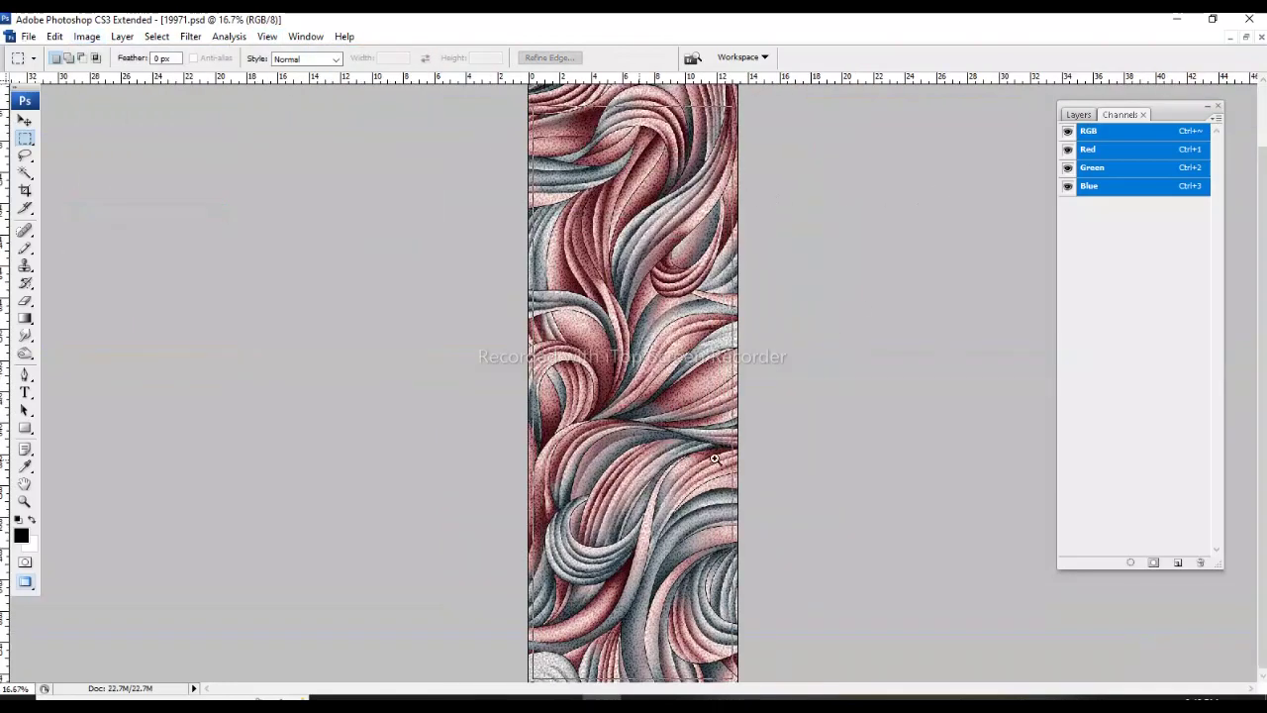
key(ctrl+plus)
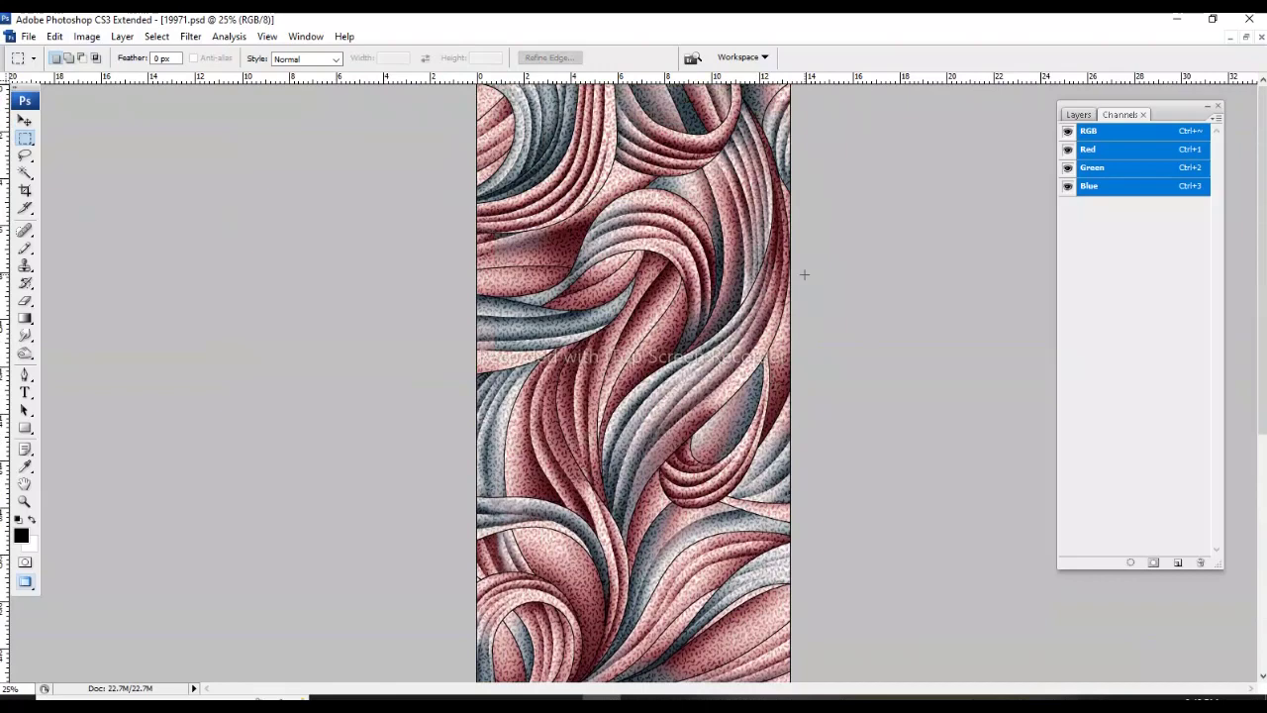
key(ctrl+minus)
key(ctrl+minus)
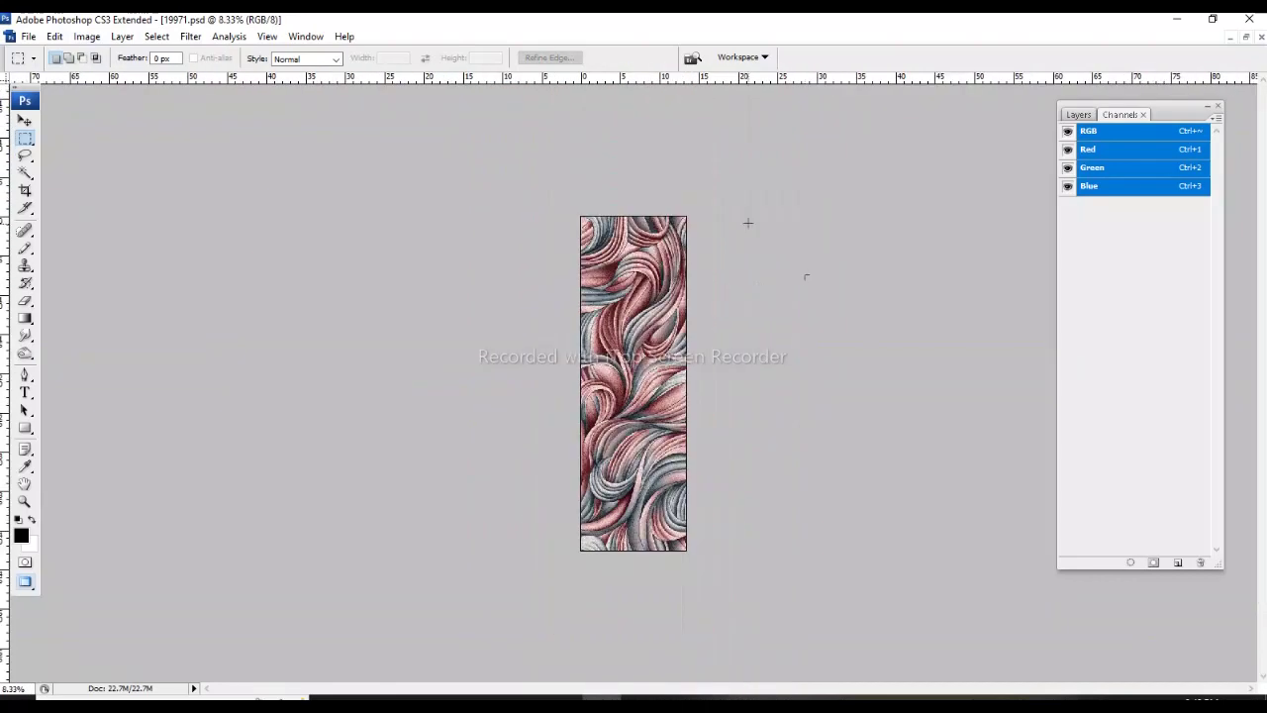
key(ctrl+plus)
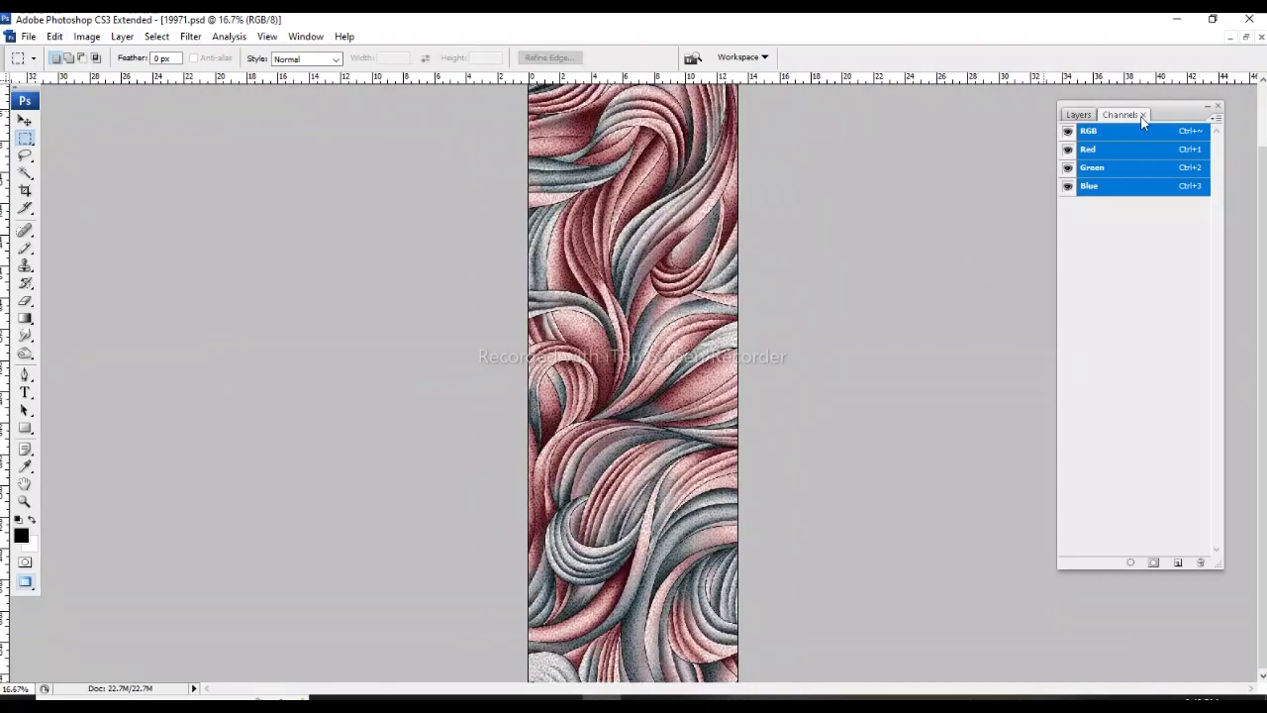
drag(801, 216, 825, 290)
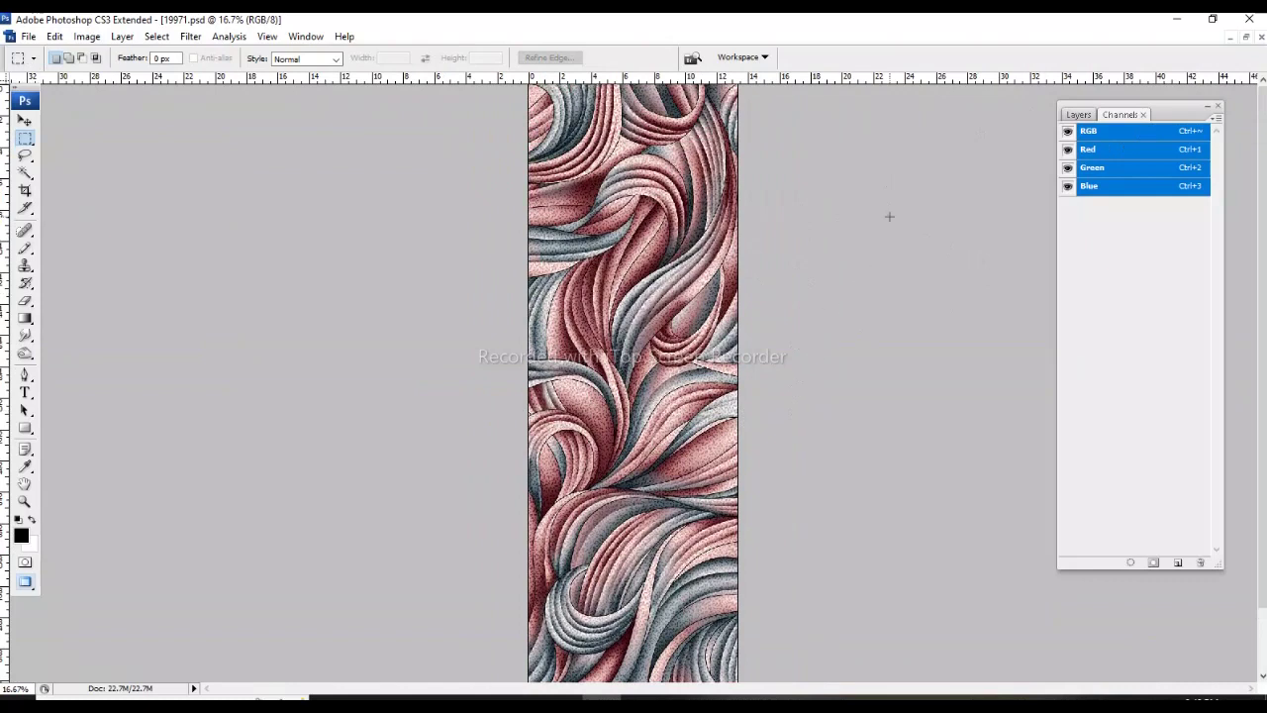
key(ctrl+alt+i)
key(Escape)
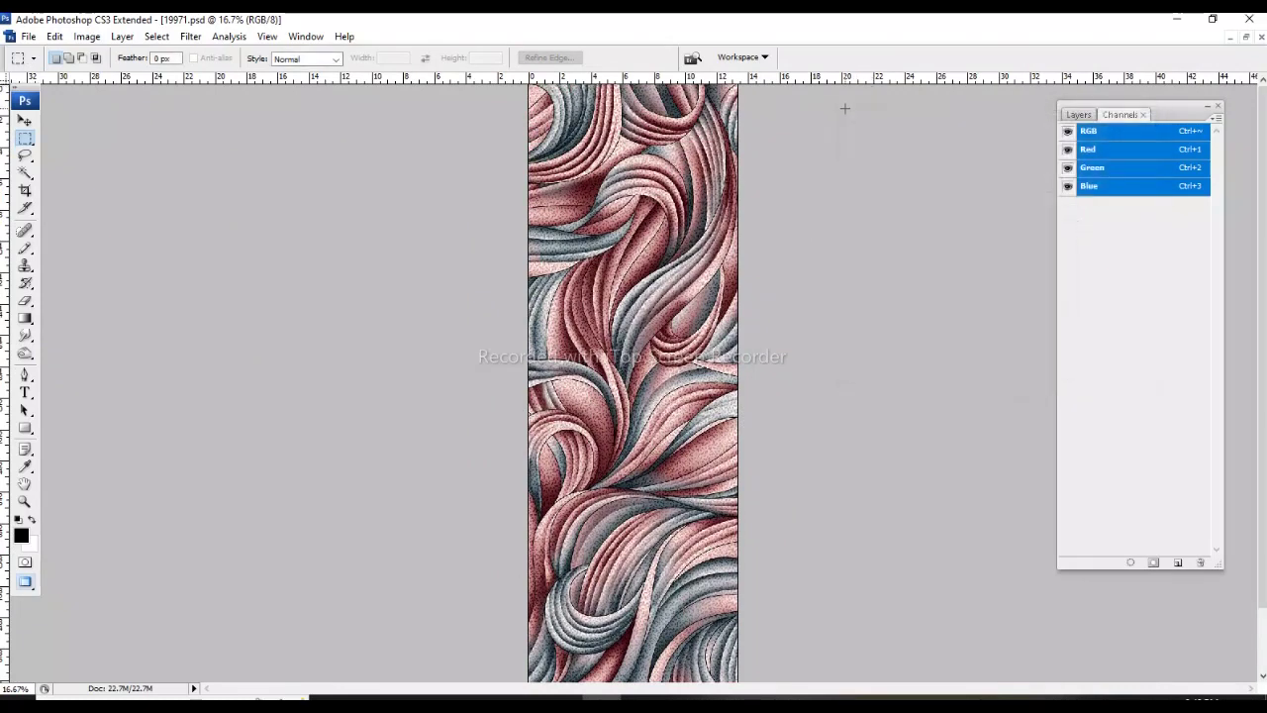
key(ctrl+alt+i)
Step: Enter 150 ppi resolution, note the resulting 788 px width, and cancel without resizing
double_click(926, 293)
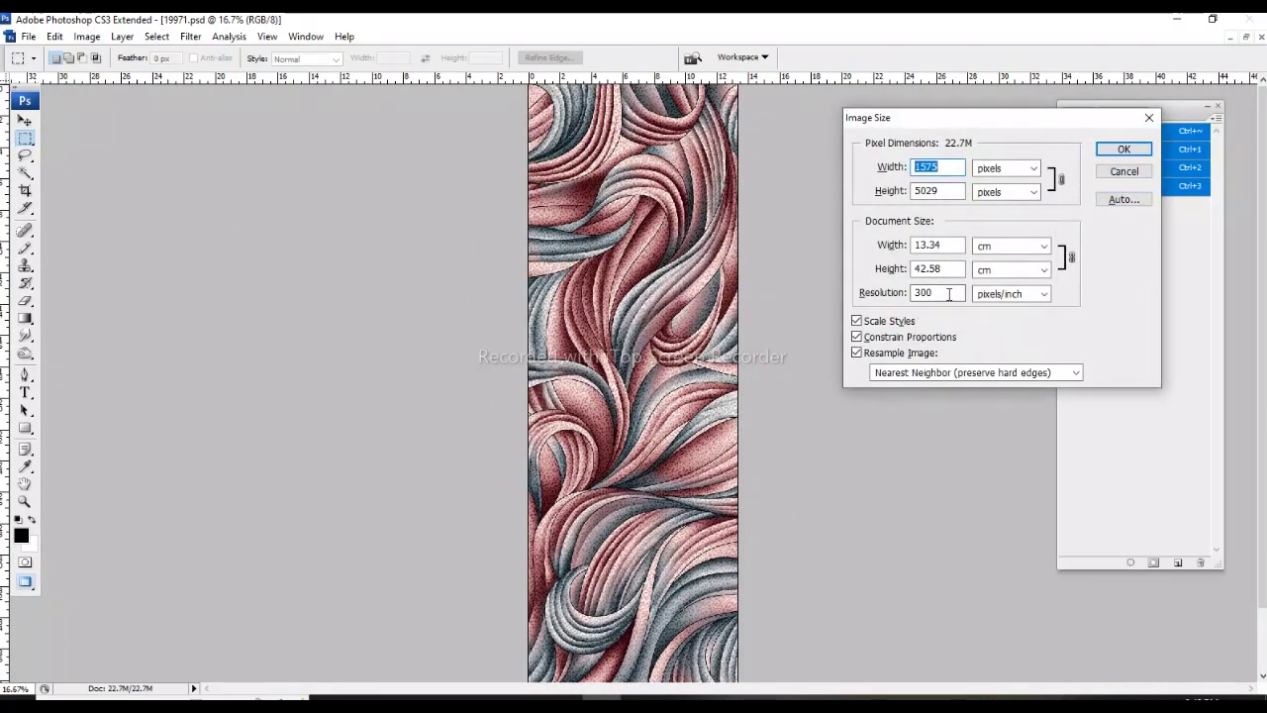
drag(987, 120, 945, 118)
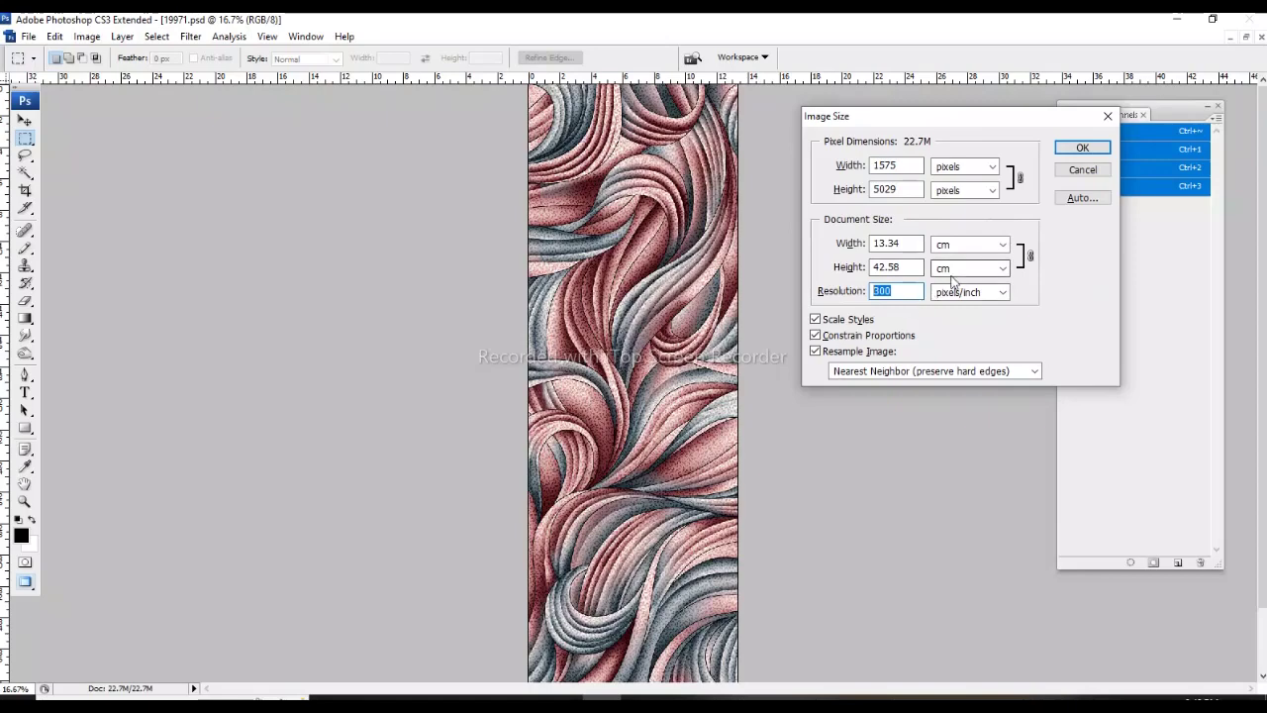
text(150)
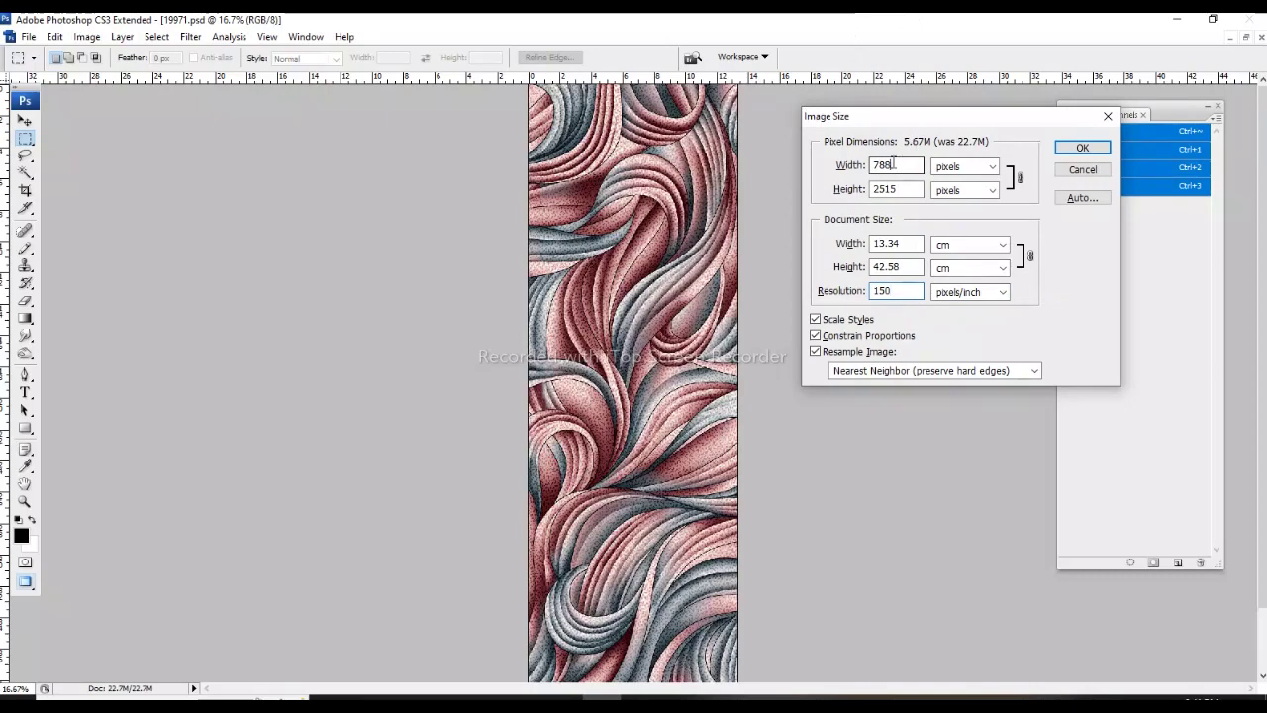
double_click(893, 165)
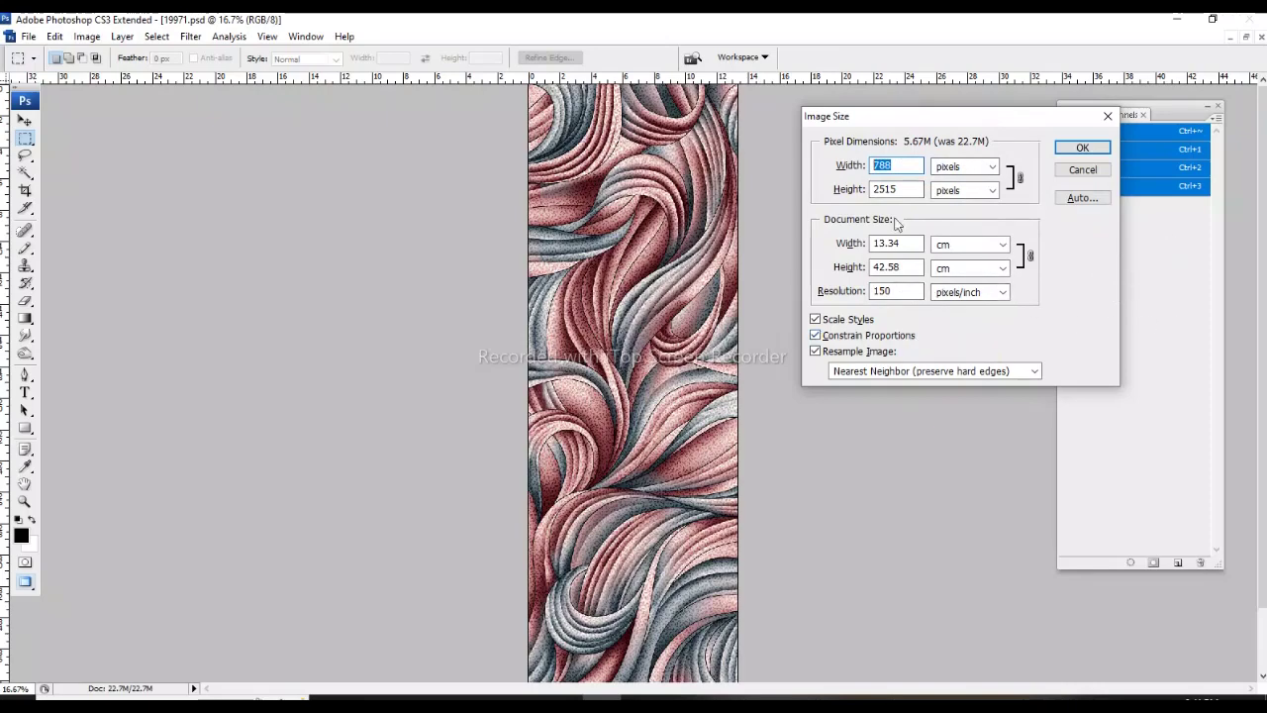
click(1077, 173)
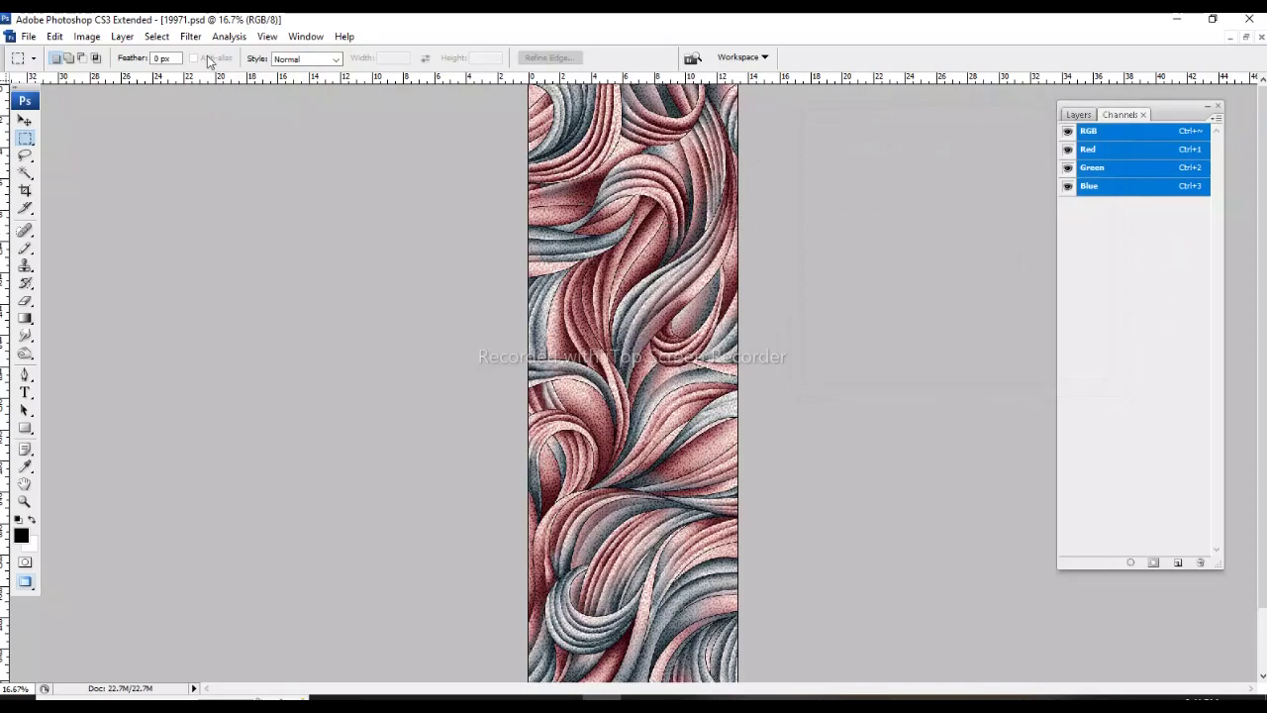
Step: Apply the Offset filter with Horizontal 788, Vertical 0 and Wrap Around
click(190, 35)
mouse_move(203, 364)
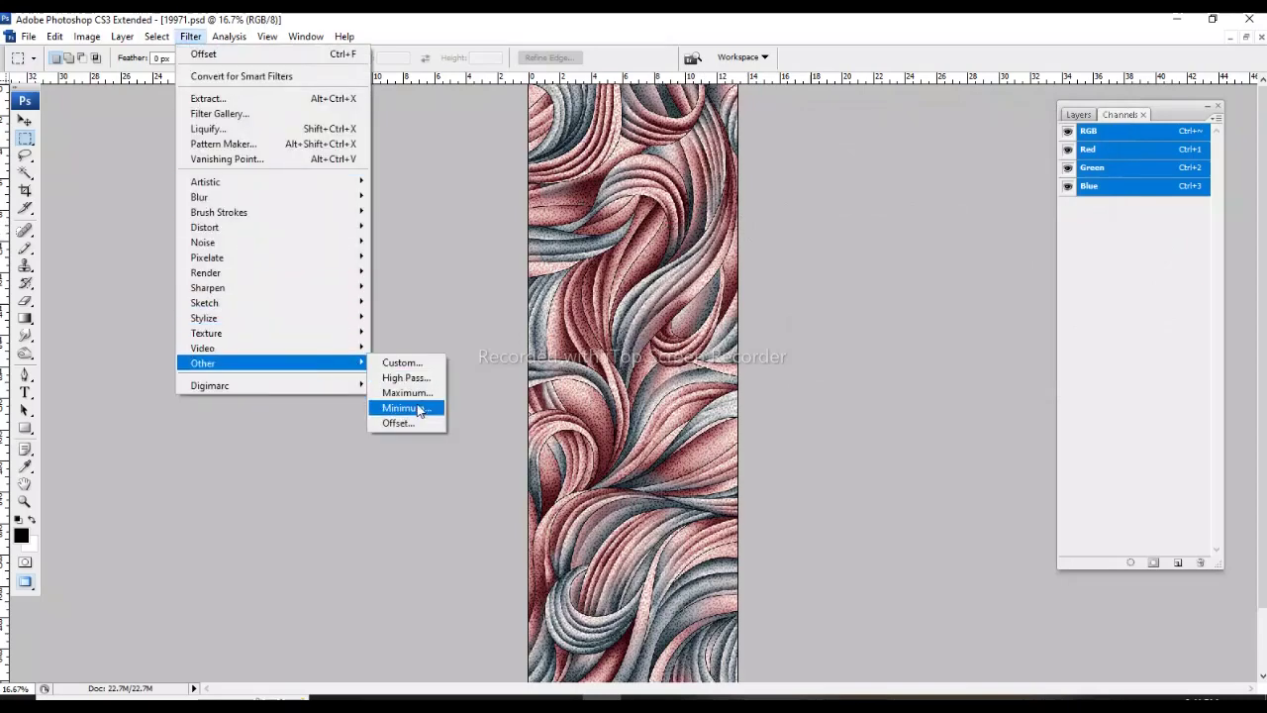
click(416, 425)
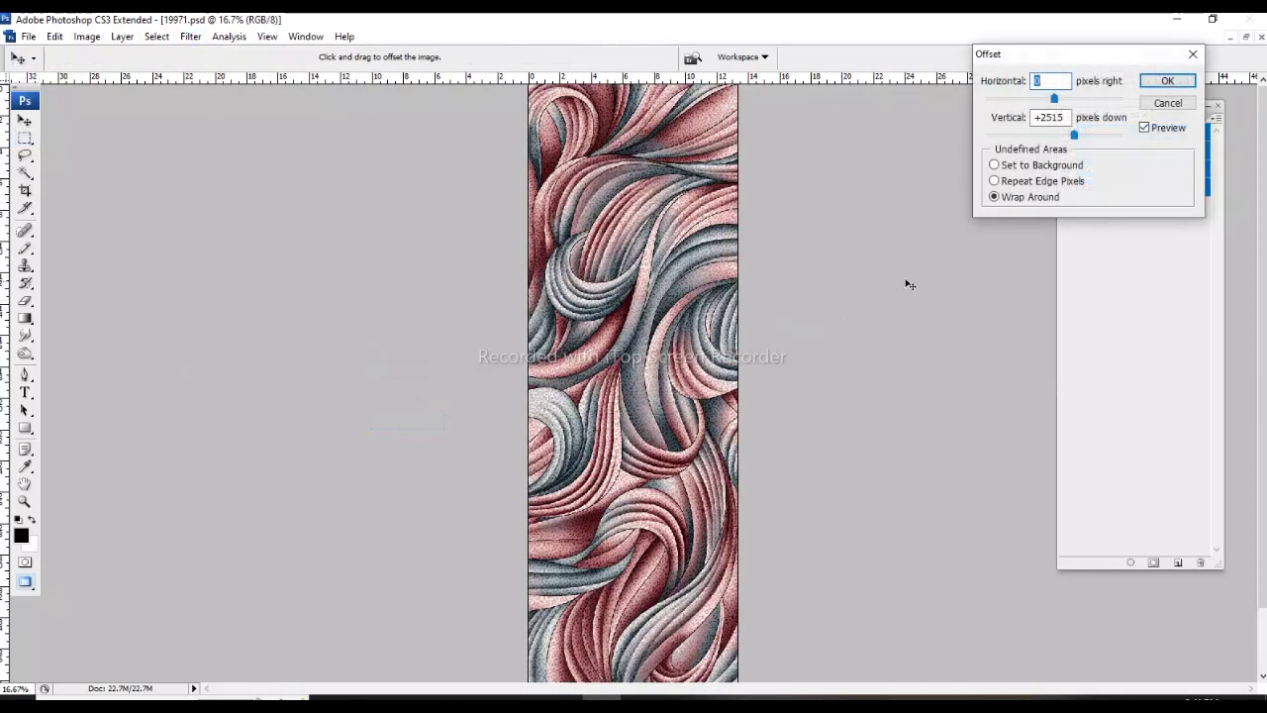
text(788)
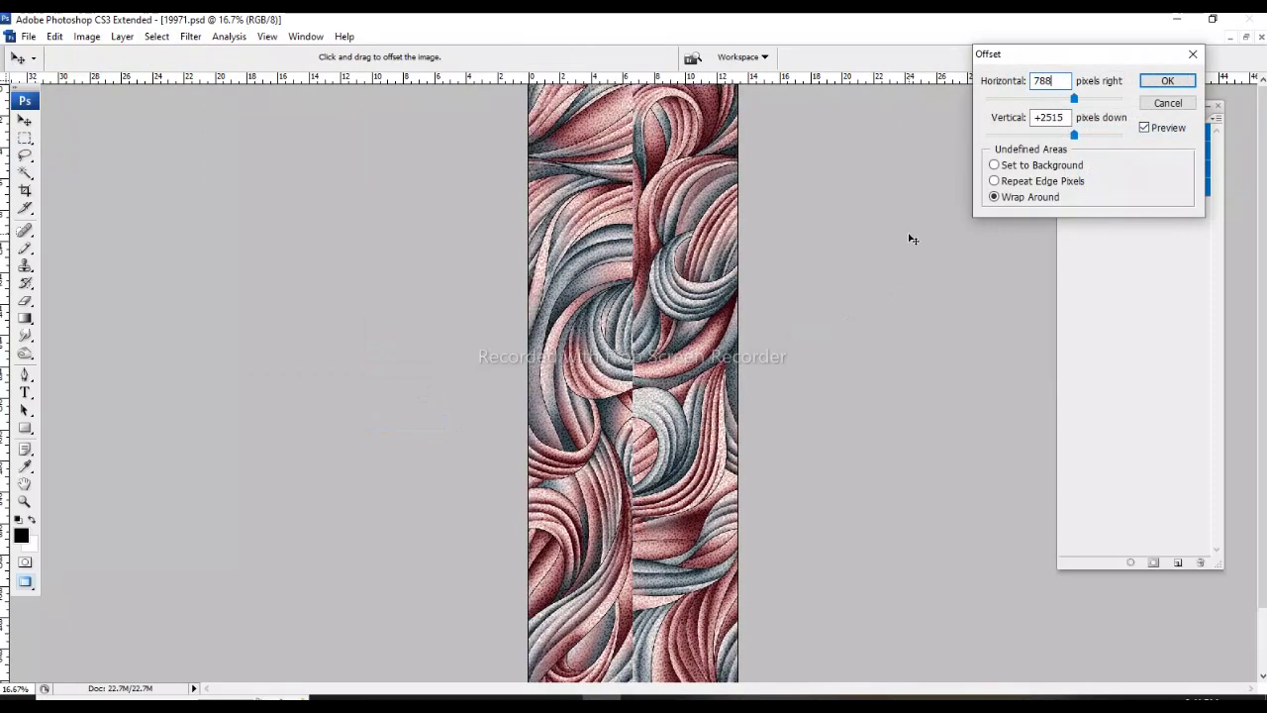
key(Tab)
text(0)
click(1171, 80)
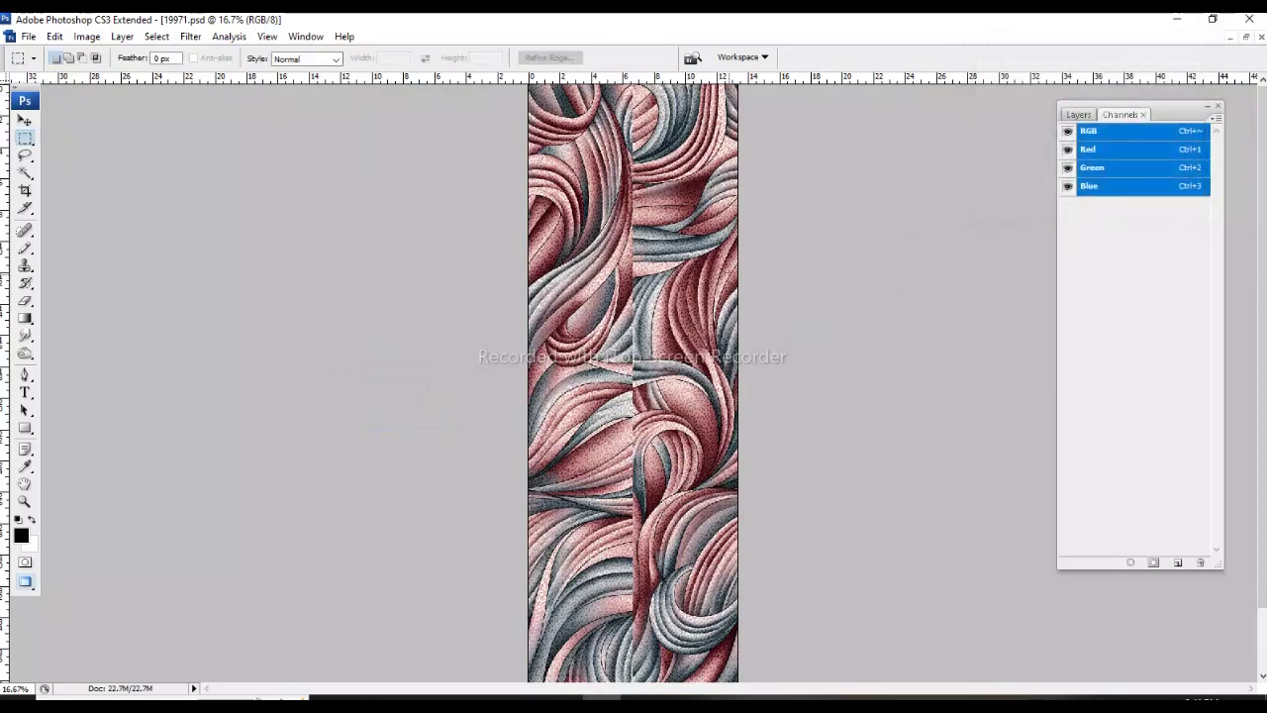
key(Tab)
scroll(634, 495, up, 3)
Step: Pan and zoom along the central seam to inspect it close up
scroll(634, 496, up, 2)
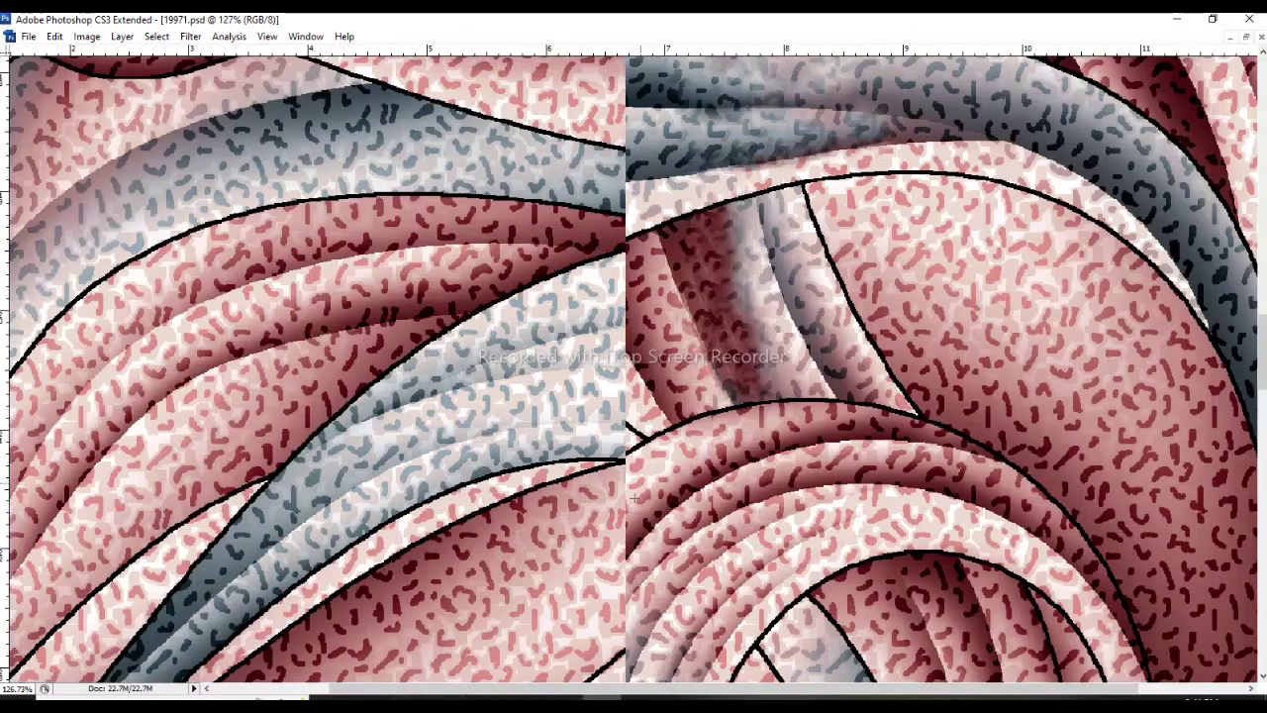
mouse_move(633, 497)
mouse_down()
mouse_move(694, 457)
mouse_move(594, 495)
mouse_up()
scroll(515, 522, down, 1)
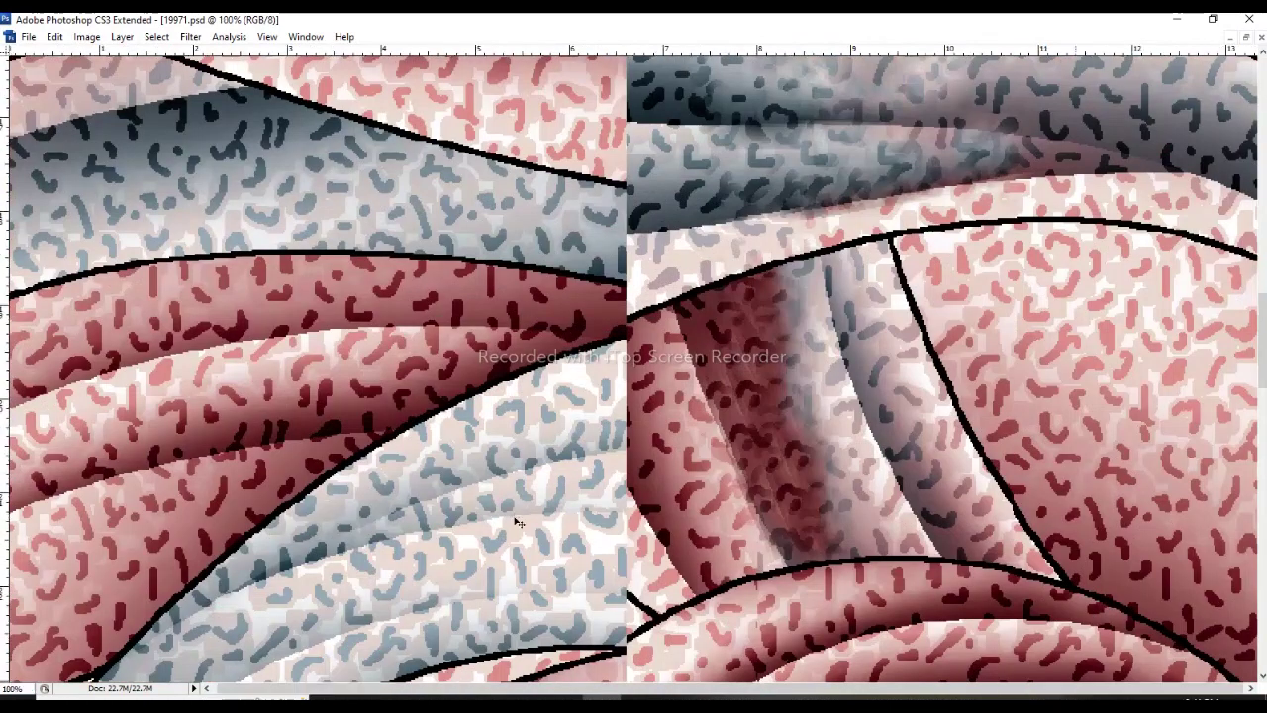
scroll(515, 522, down, 4)
scroll(515, 522, down, 3)
key(Tab)
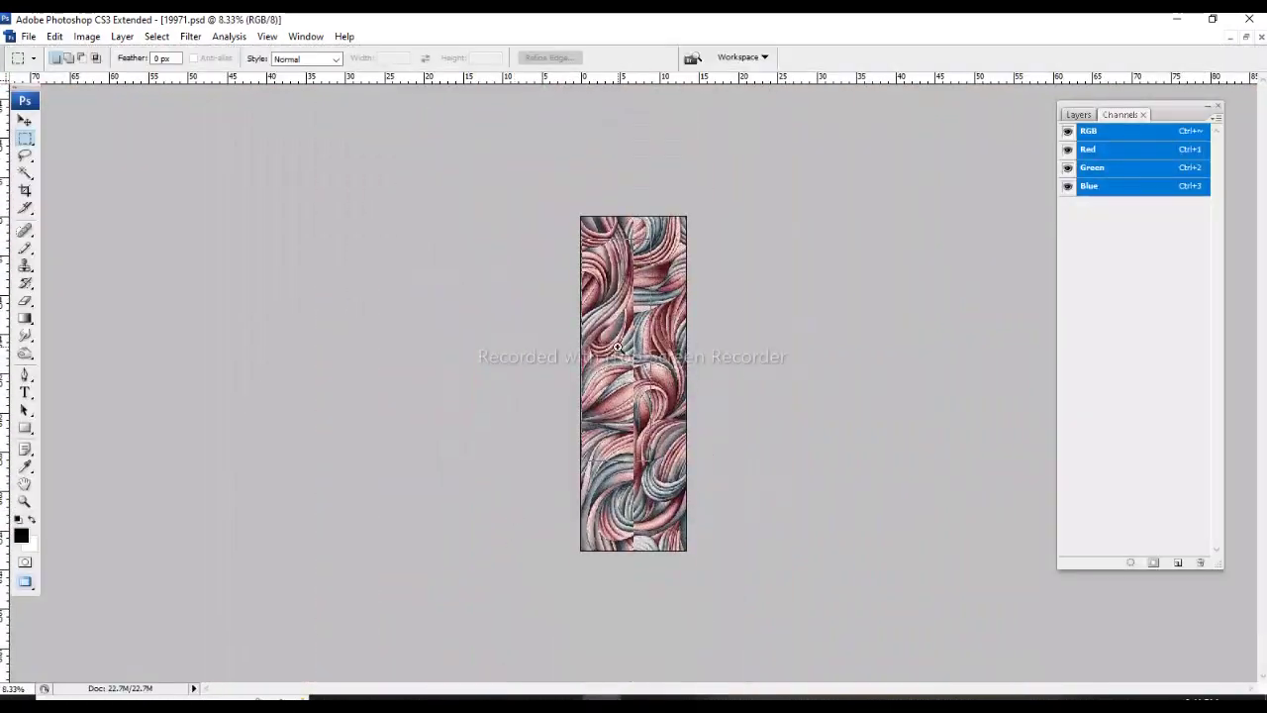
scroll(617, 346, up, 2)
scroll(617, 347, up, 1)
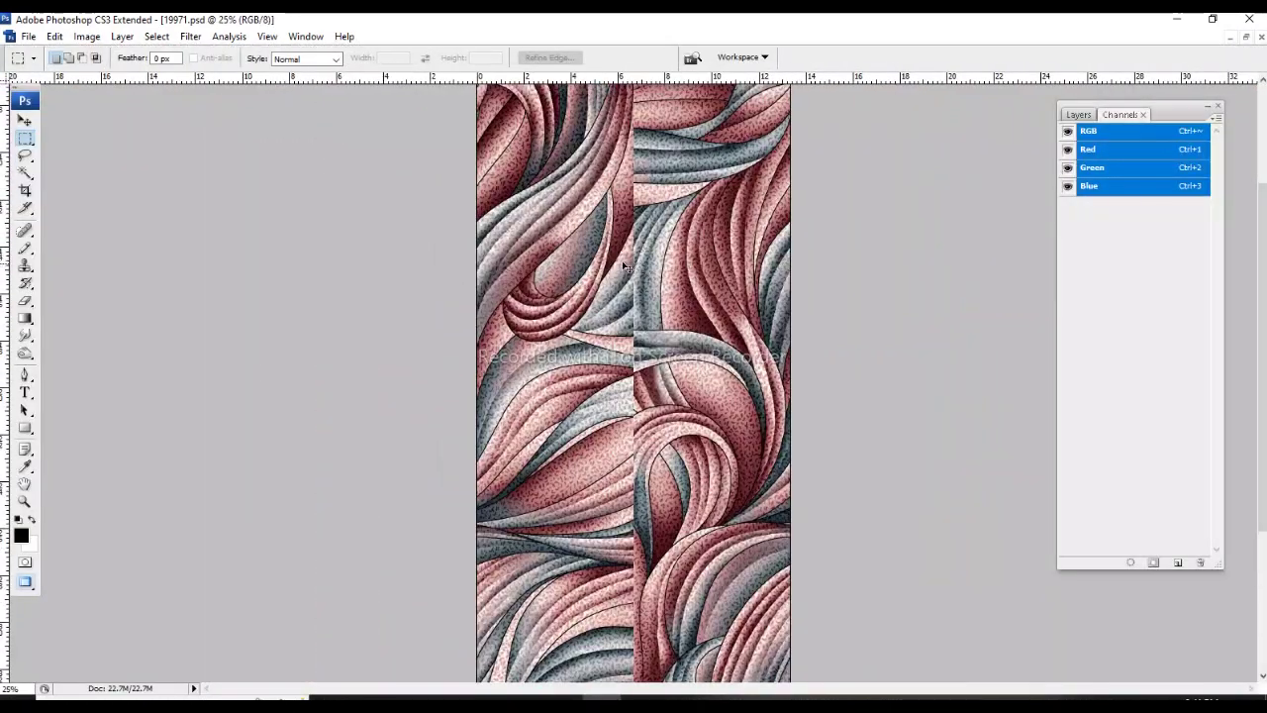
Step: Select all and line the selection edge up with the central seam
key(ctrl+a)
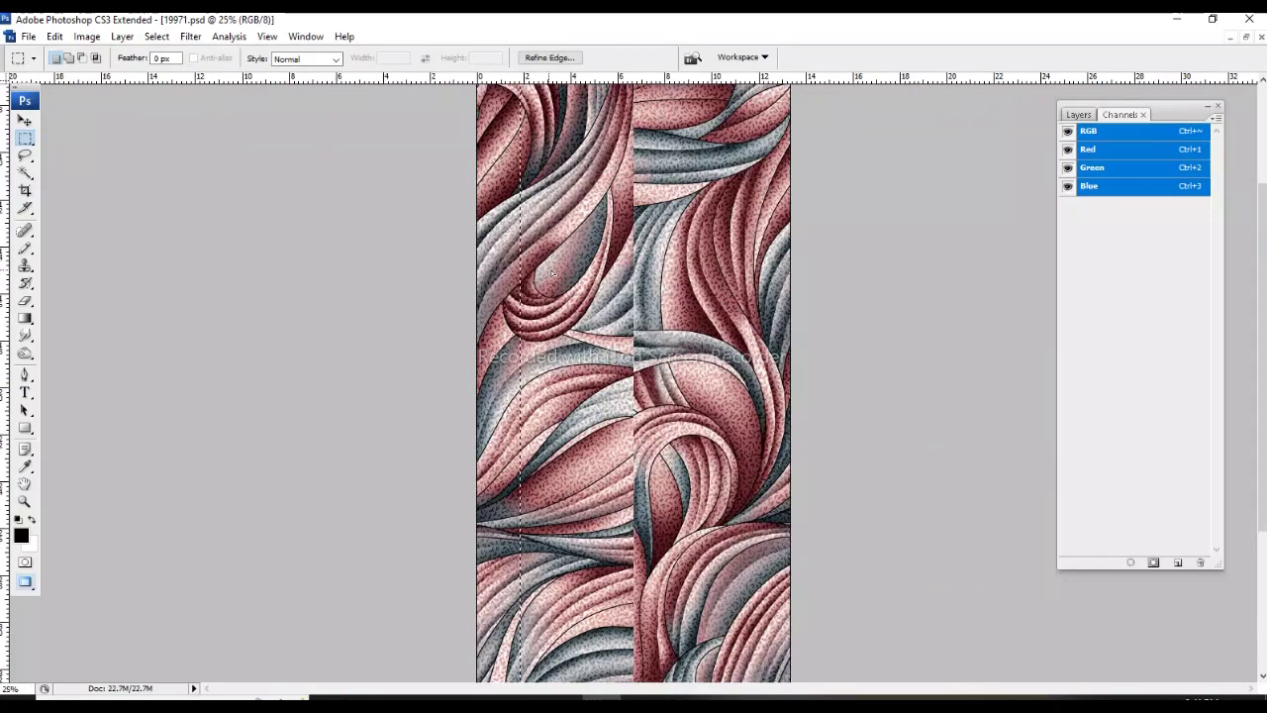
drag(603, 270, 660, 270)
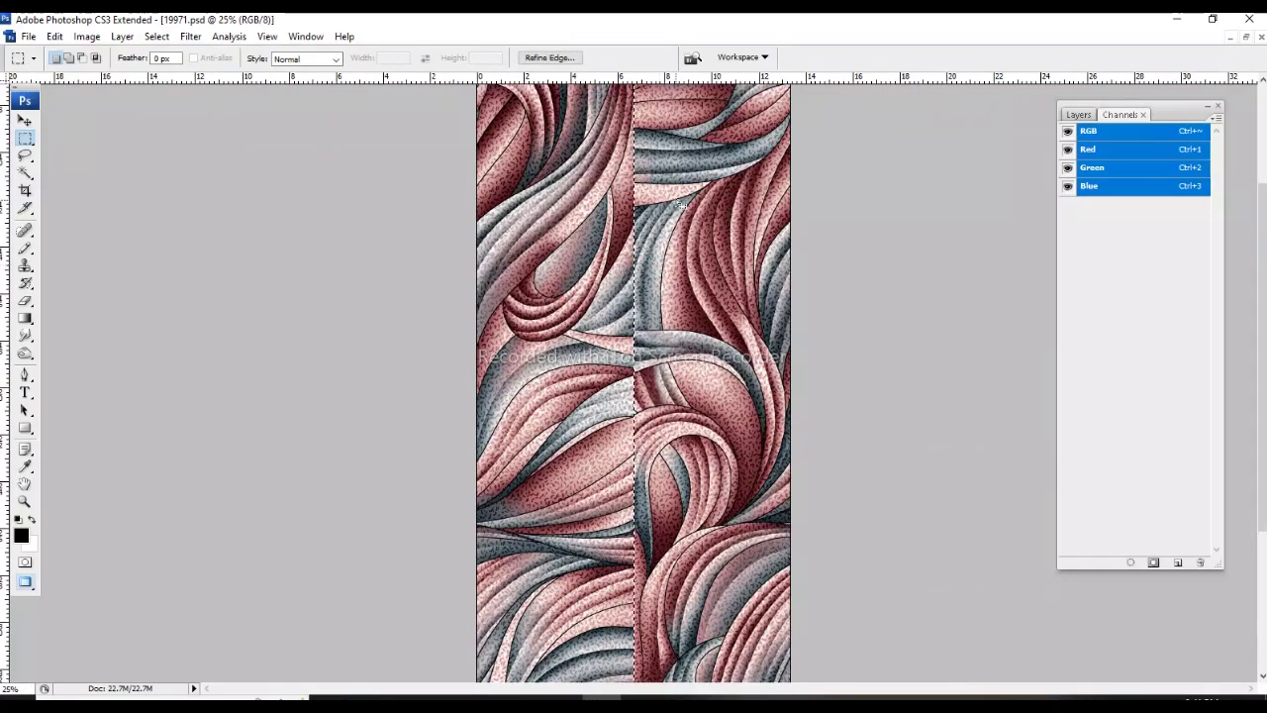
scroll(680, 204, up, 4)
scroll(534, 370, up, 3)
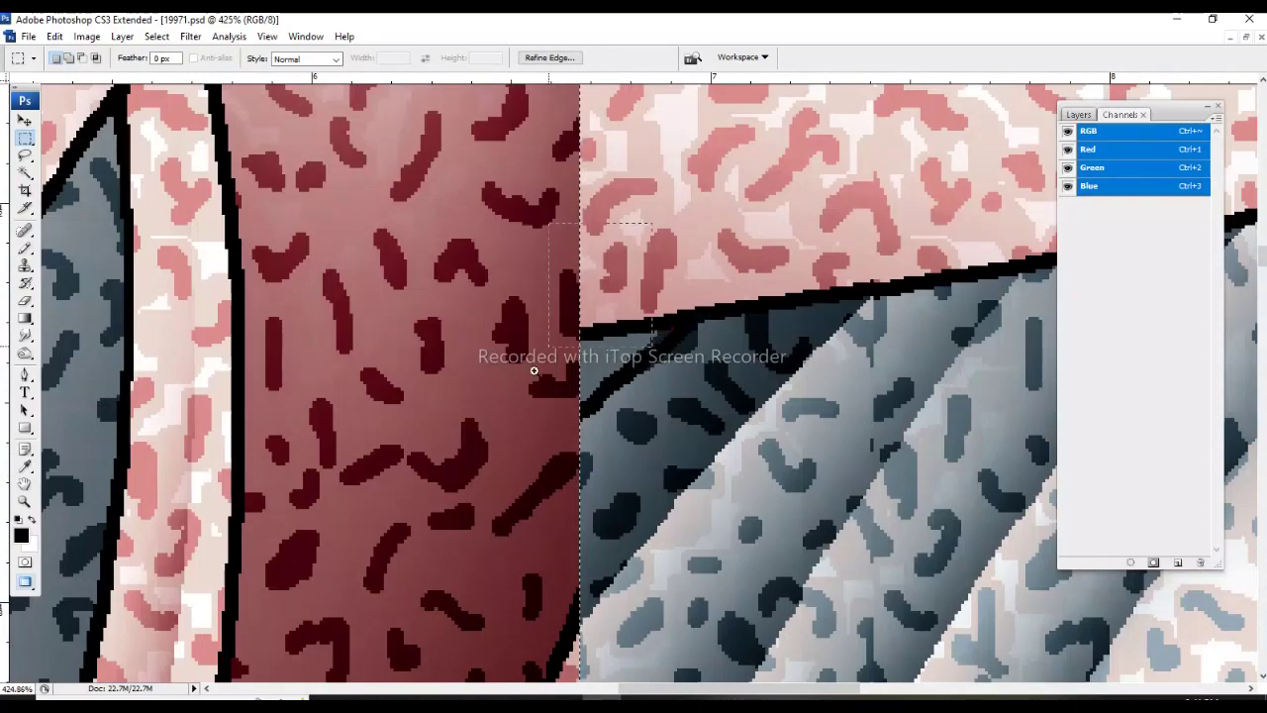
scroll(534, 370, up, 3)
scroll(680, 252, down, 3)
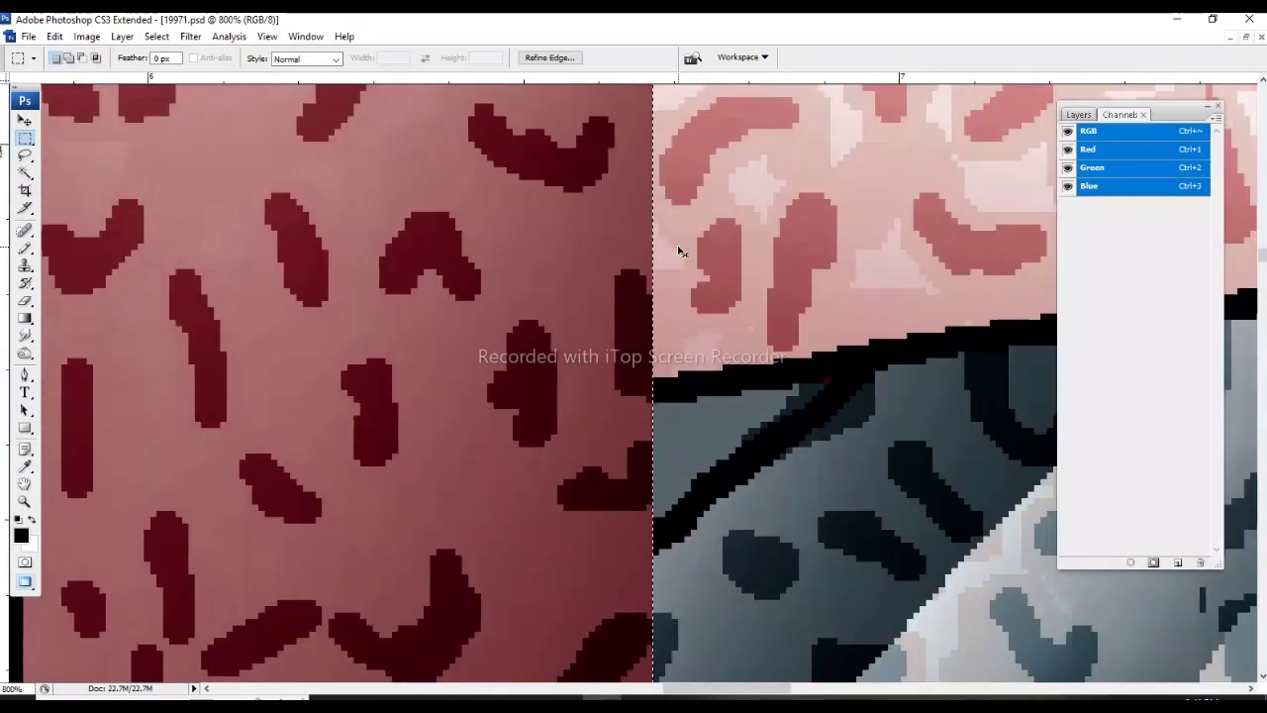
scroll(679, 248, down, 5)
scroll(678, 246, down, 4)
scroll(678, 246, up, 1)
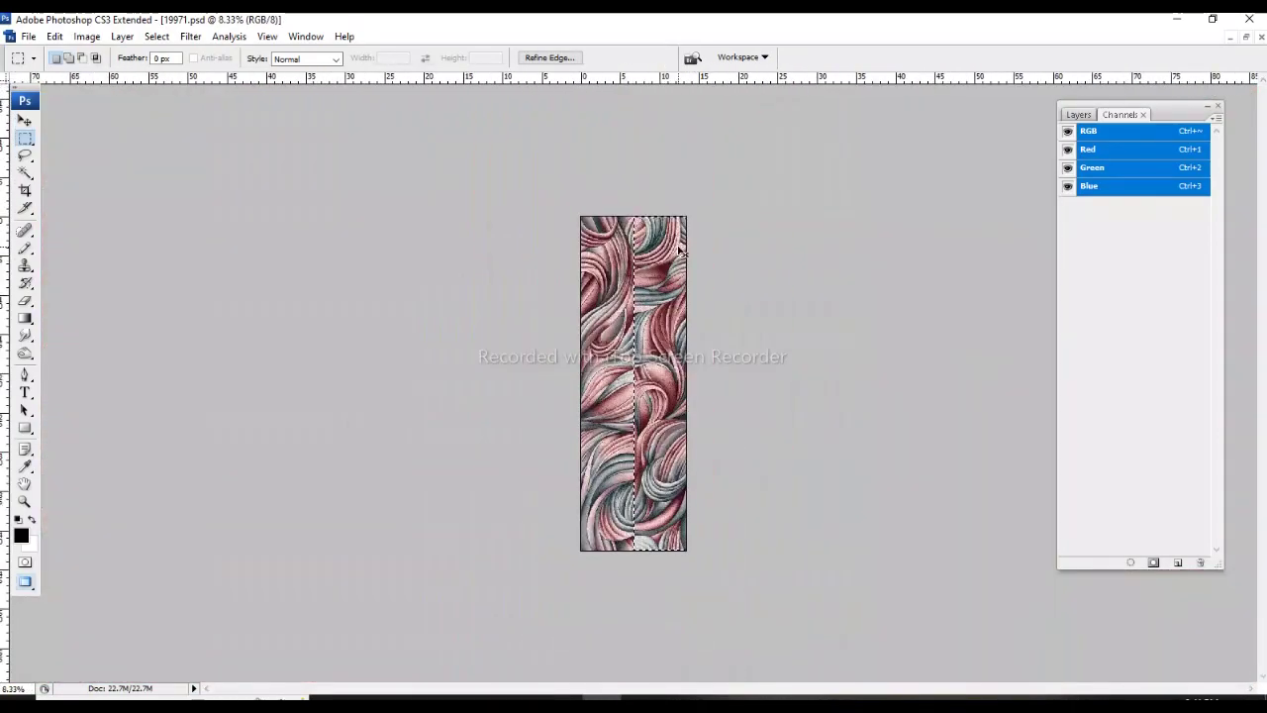
scroll(680, 251, up, 1)
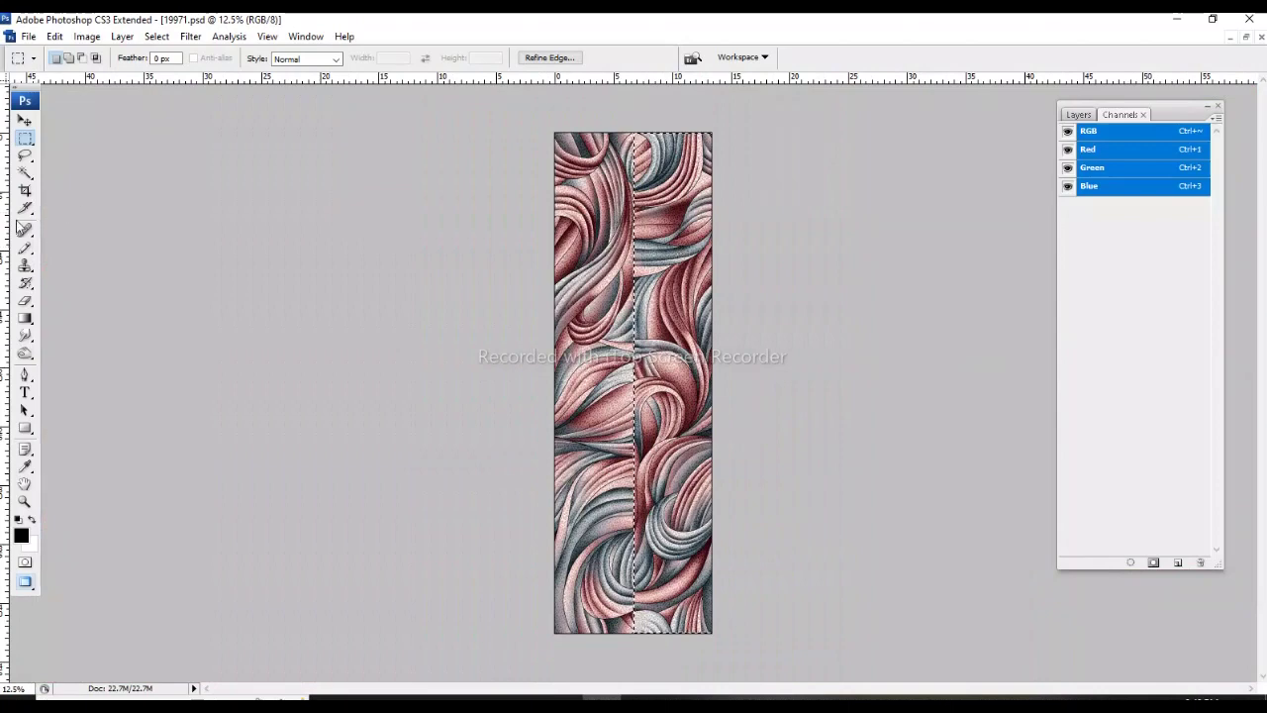
click(87, 37)
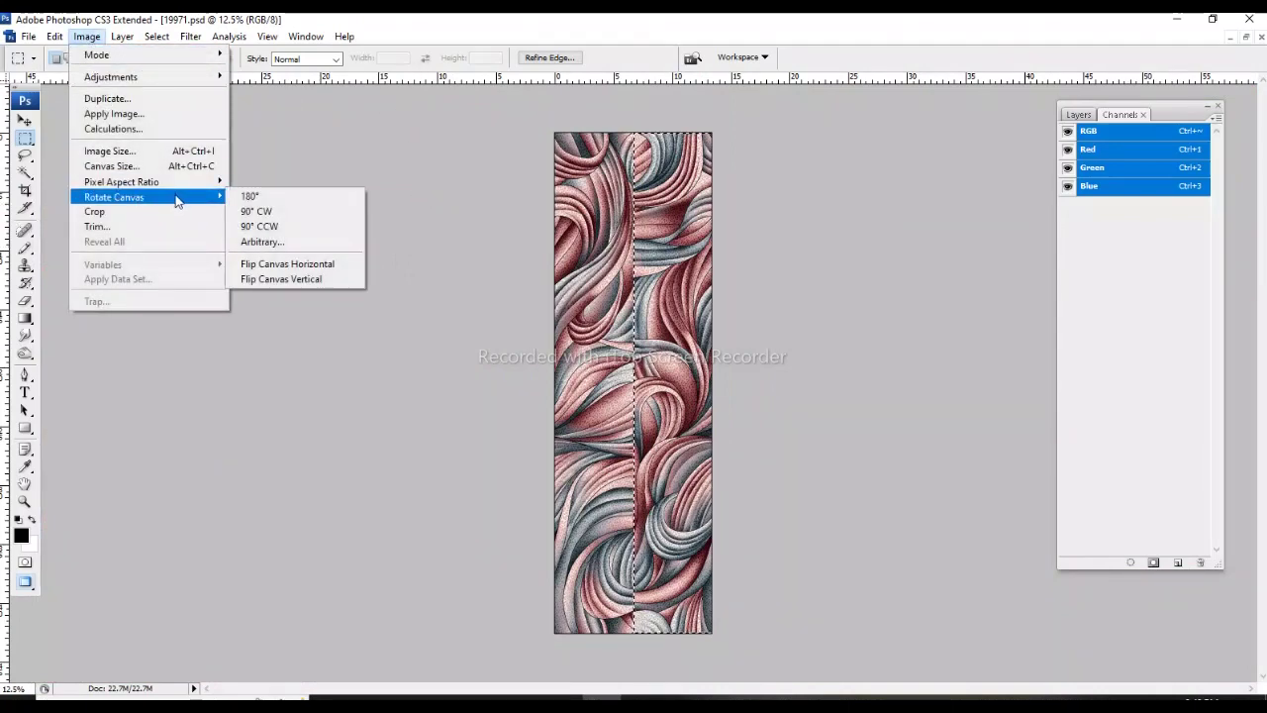
click(731, 35)
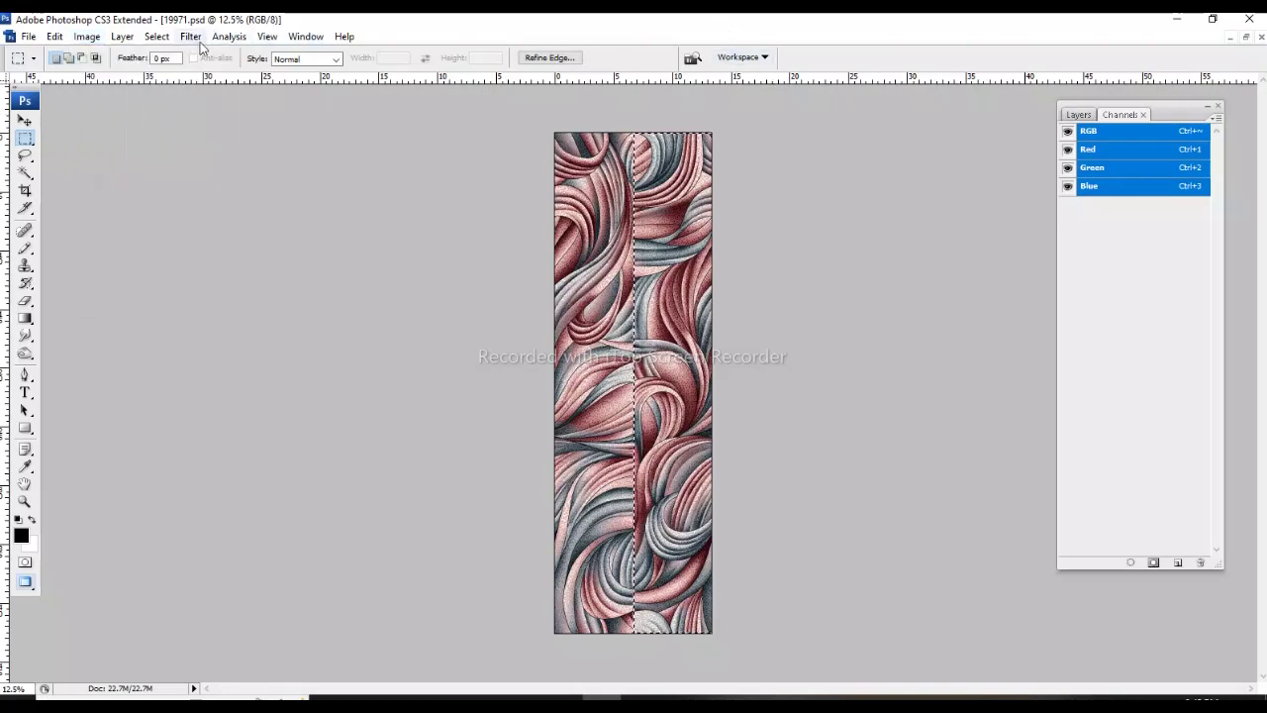
click(87, 40)
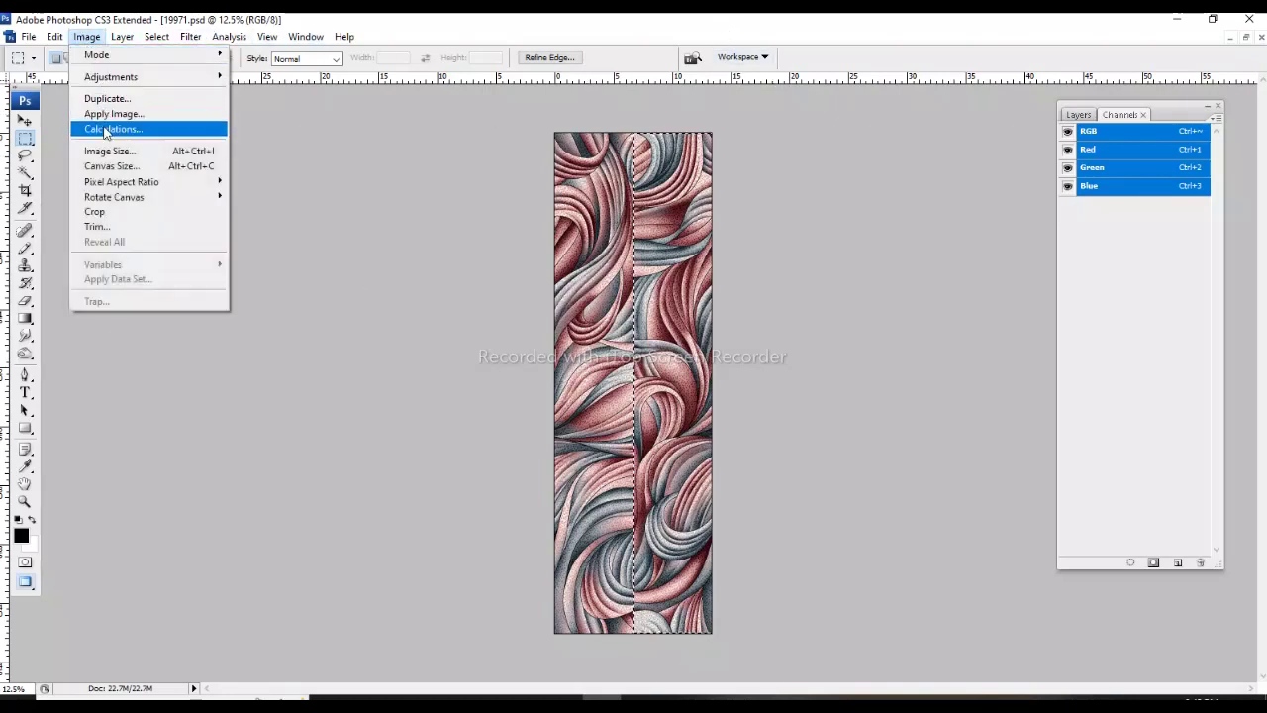
click(121, 158)
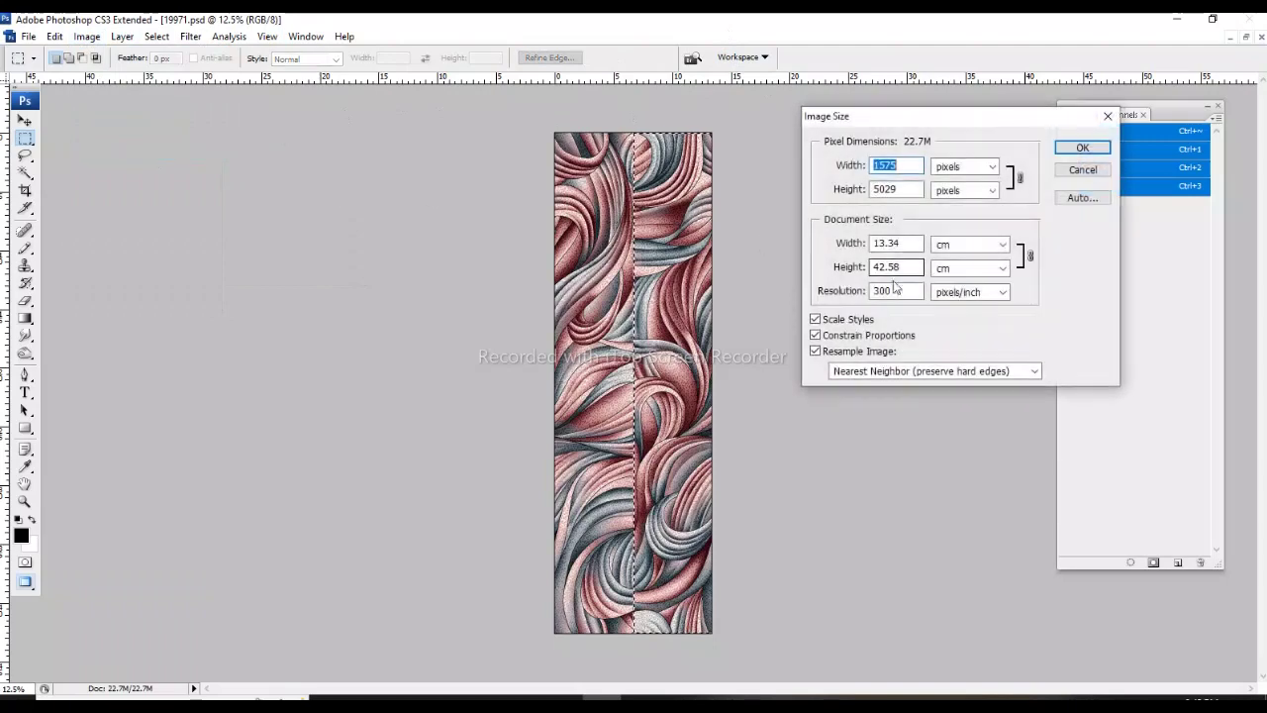
click(896, 290)
text(150)
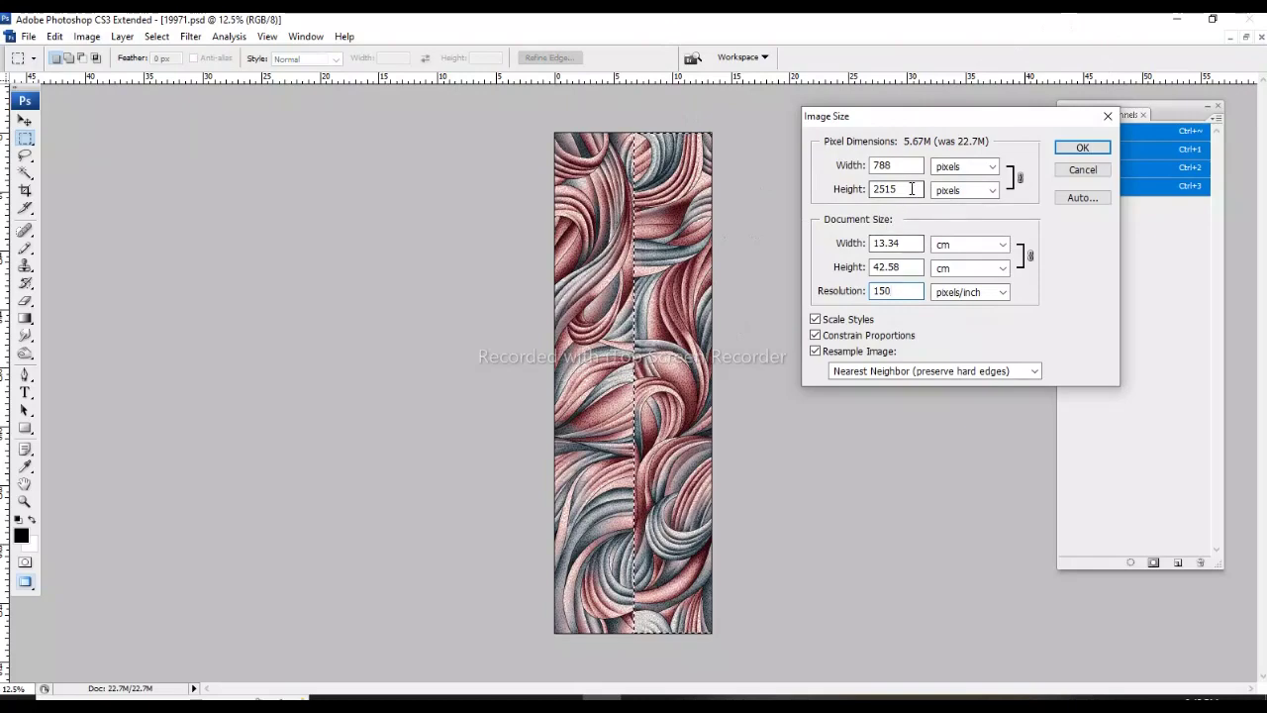
drag(908, 191, 832, 218)
click(1077, 170)
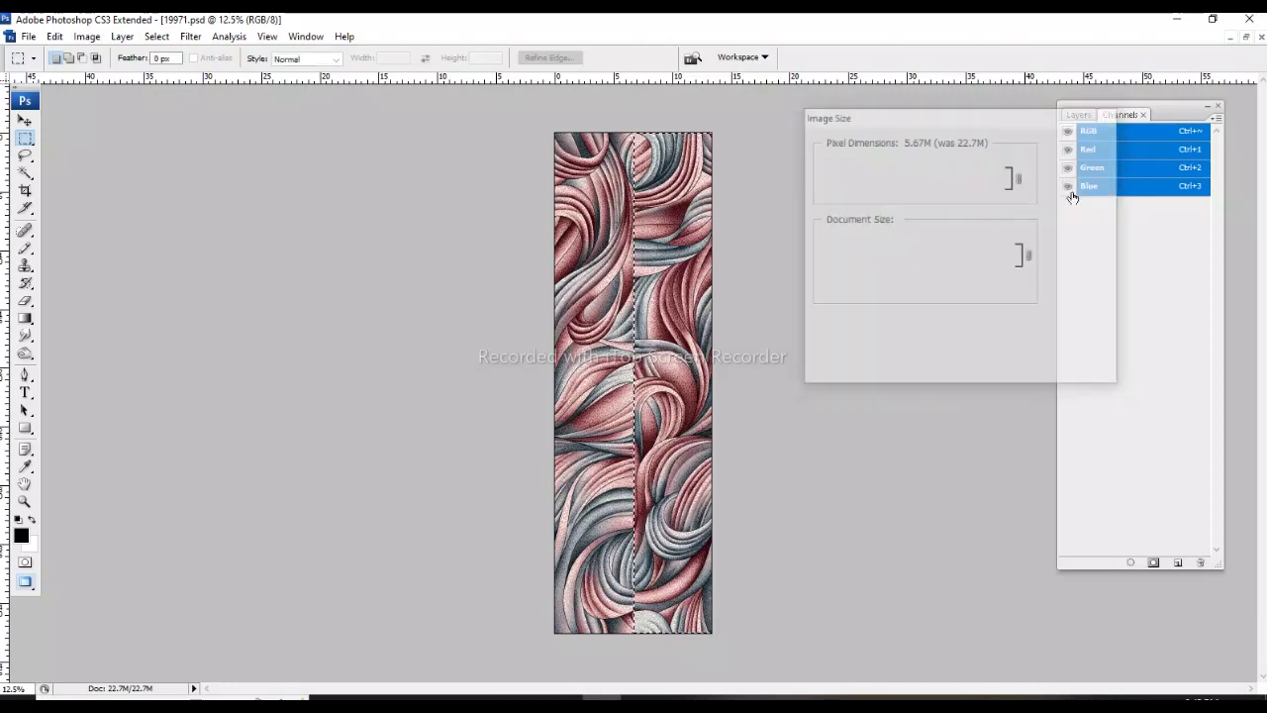
Step: Apply an Offset filter of 0 horizontal and 63 vertical to the ribbon strip
click(190, 37)
mouse_move(203, 363)
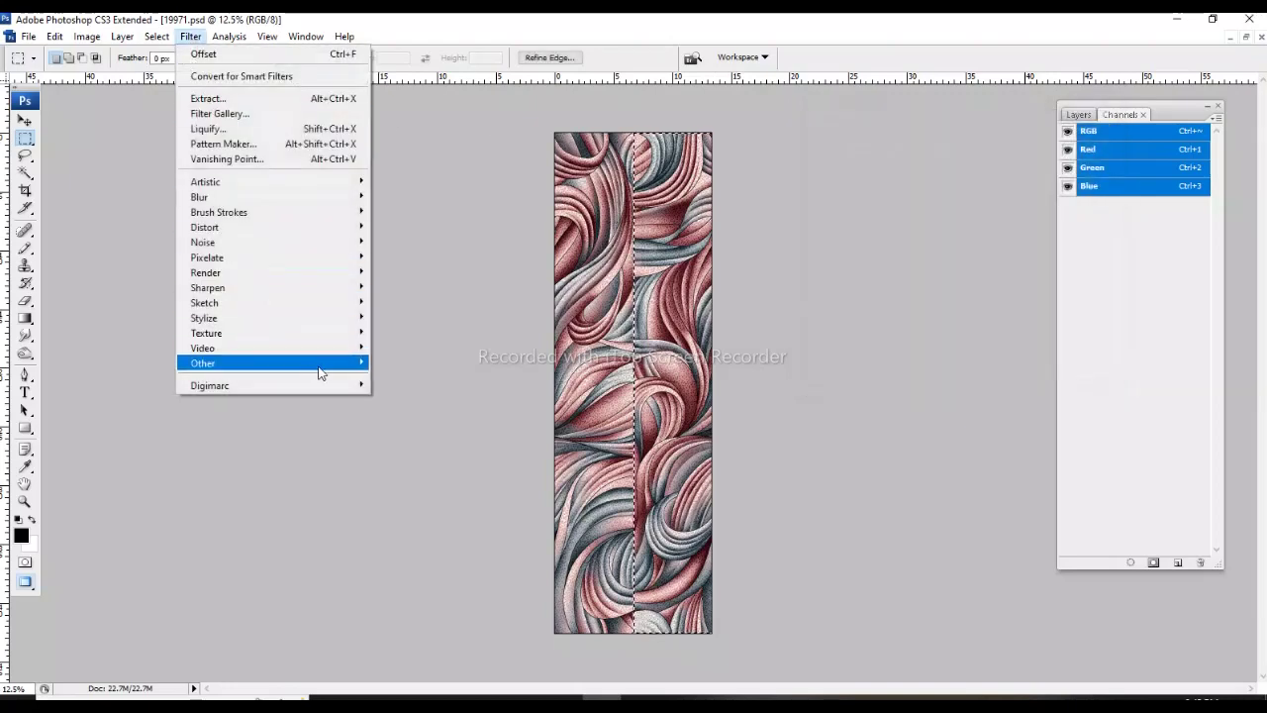
click(396, 423)
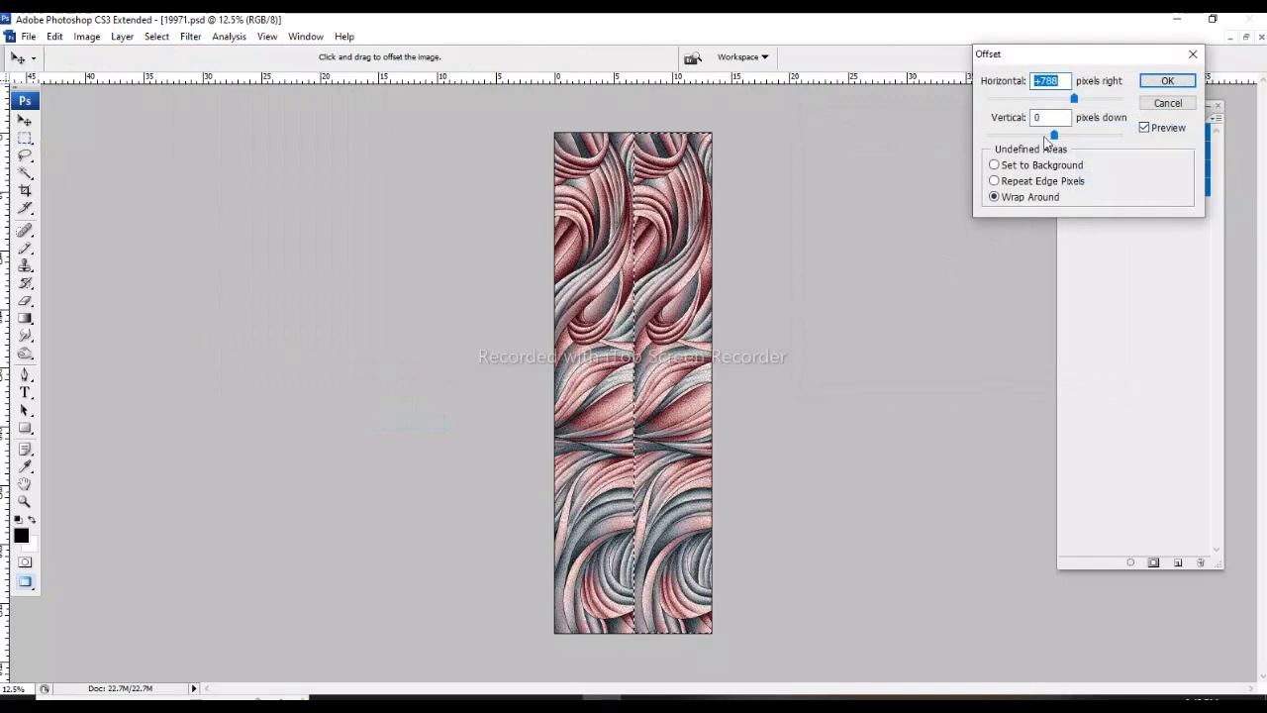
text(0)
key(Tab)
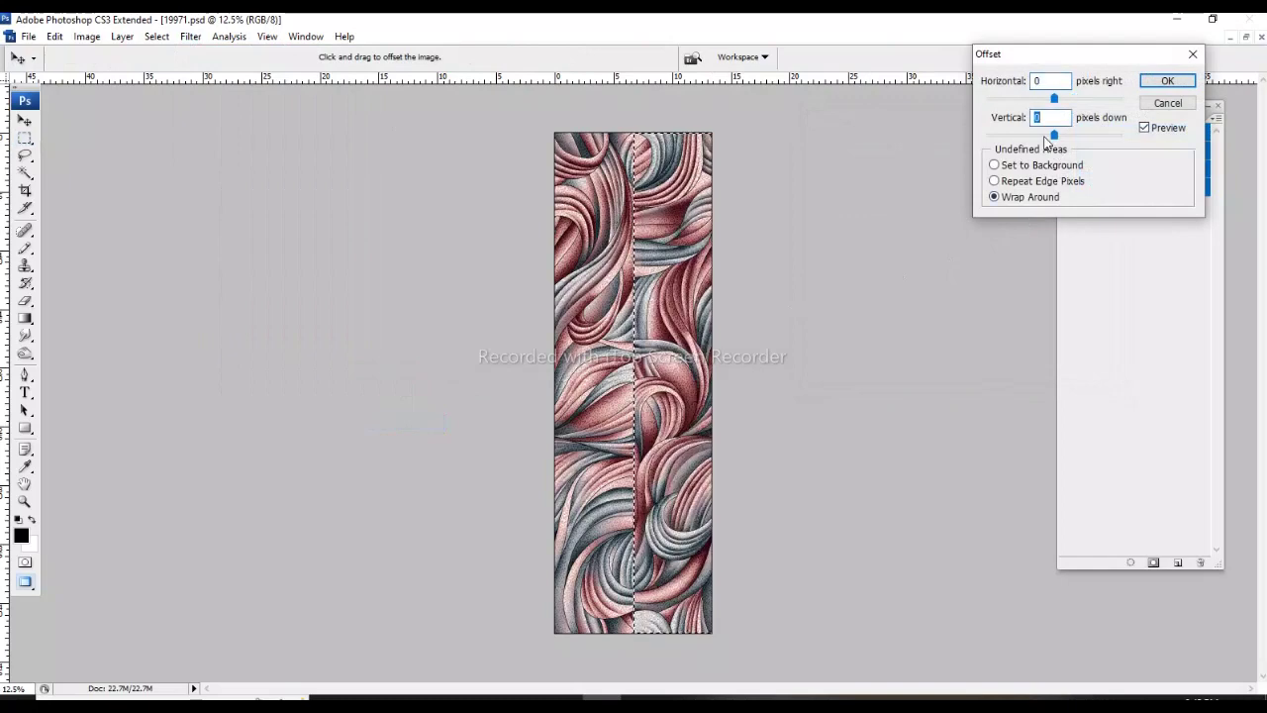
text(263)
key(Return)
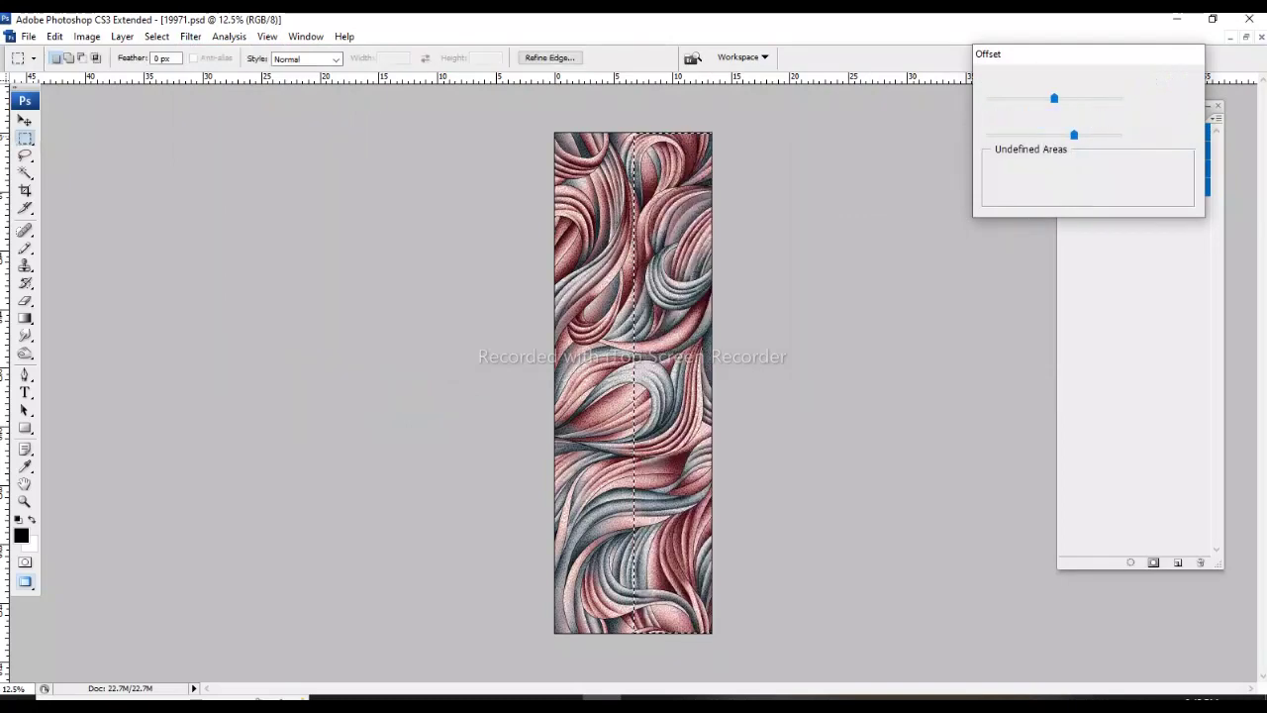
Step: Zoom in to check the mended seam, deselect it, then select the whole strip
drag(601, 431, 693, 327)
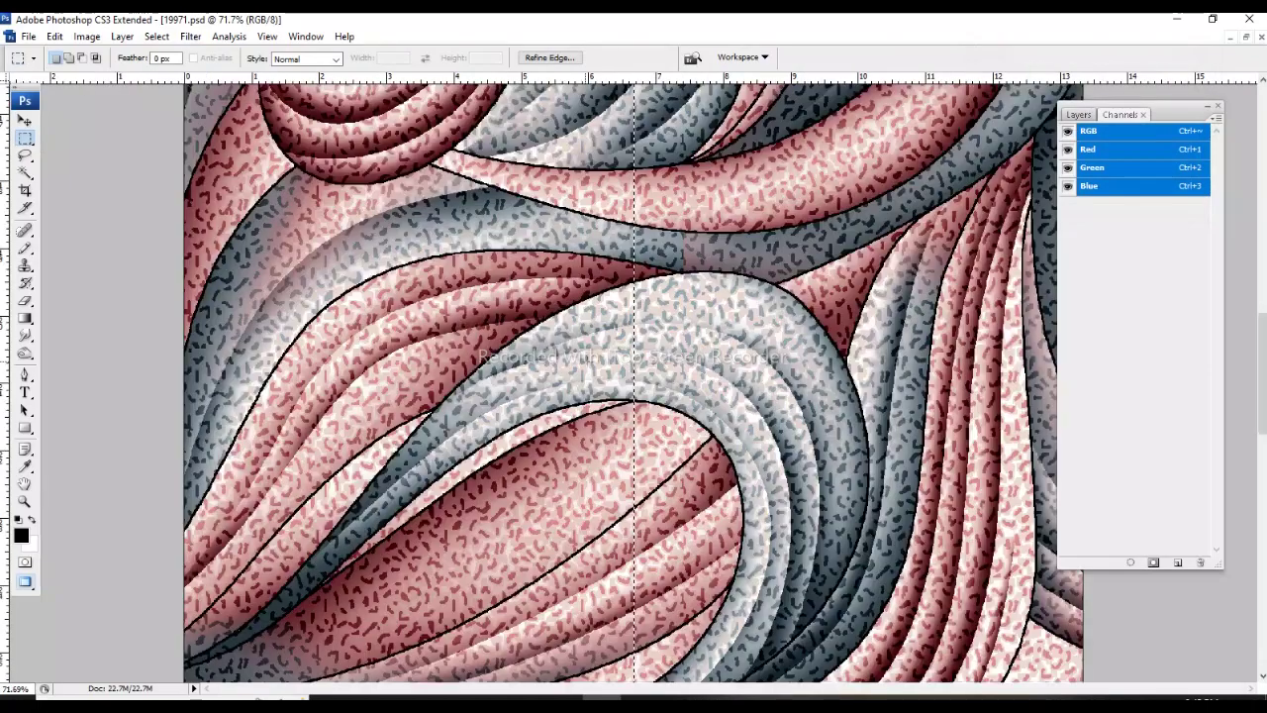
drag(591, 359, 634, 284)
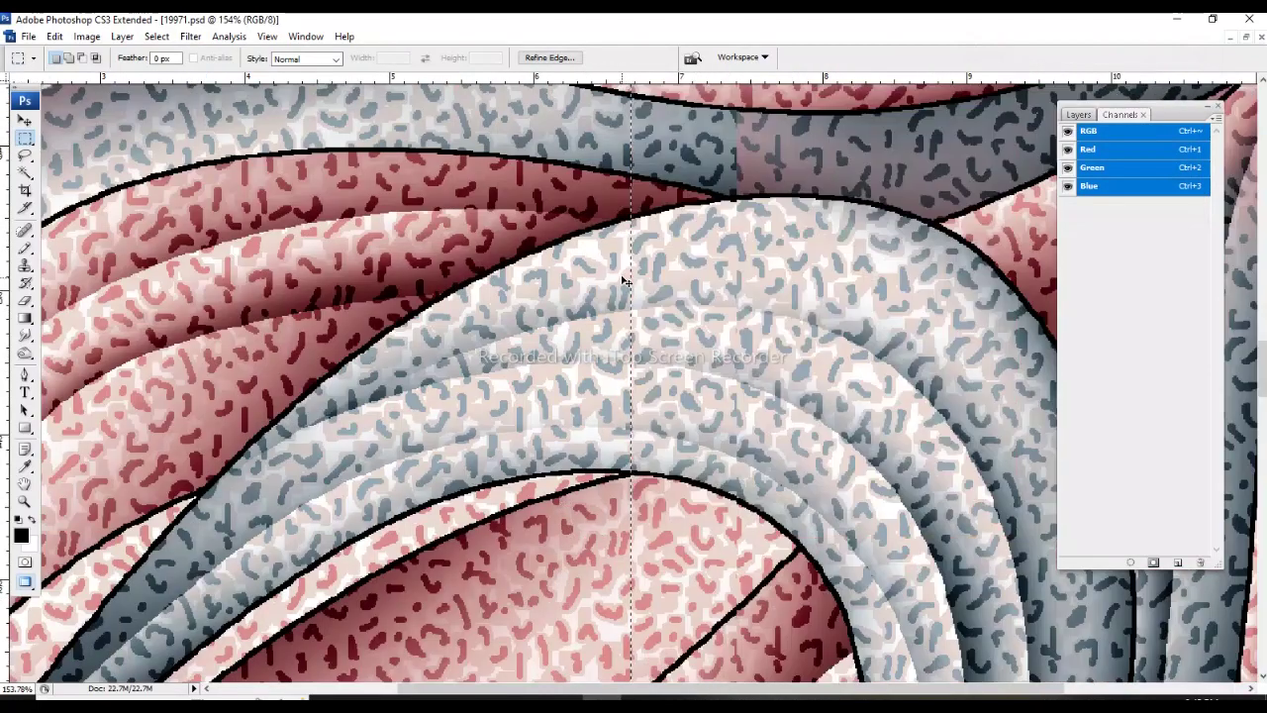
click(581, 282)
scroll(581, 283, down, 1)
scroll(582, 285, down, 5)
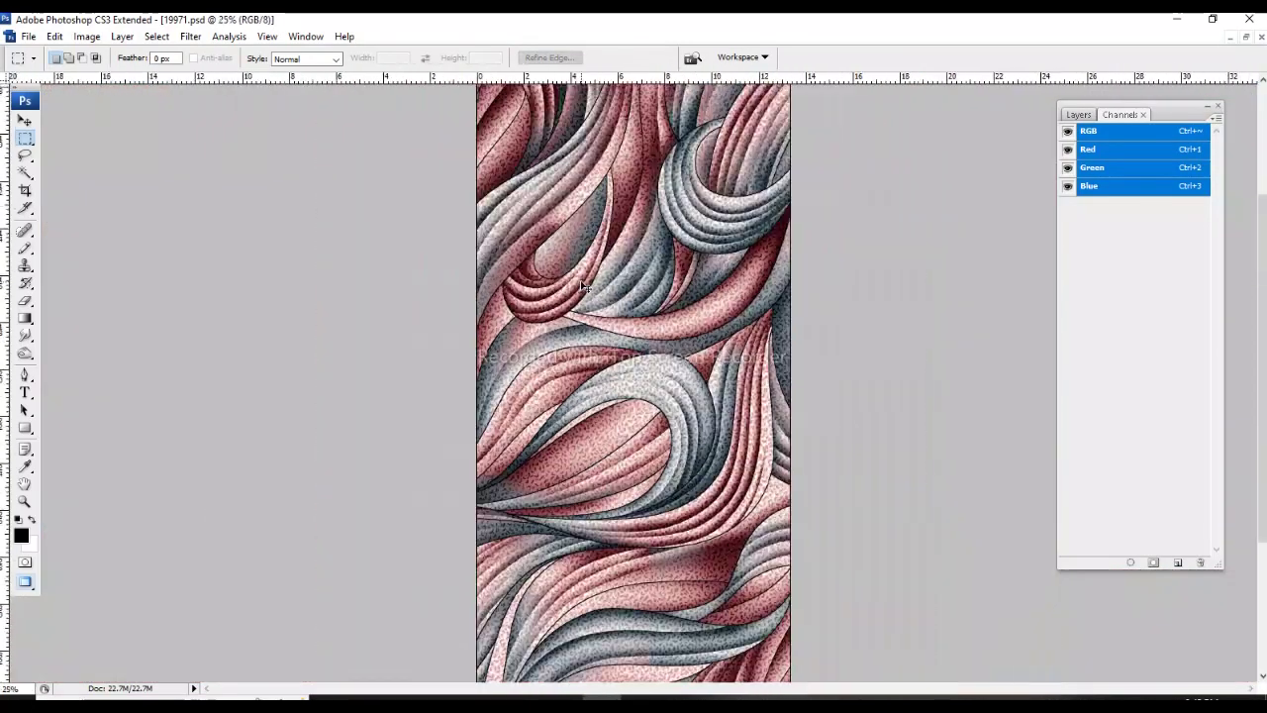
scroll(584, 286, down, 2)
scroll(584, 287, up, 1)
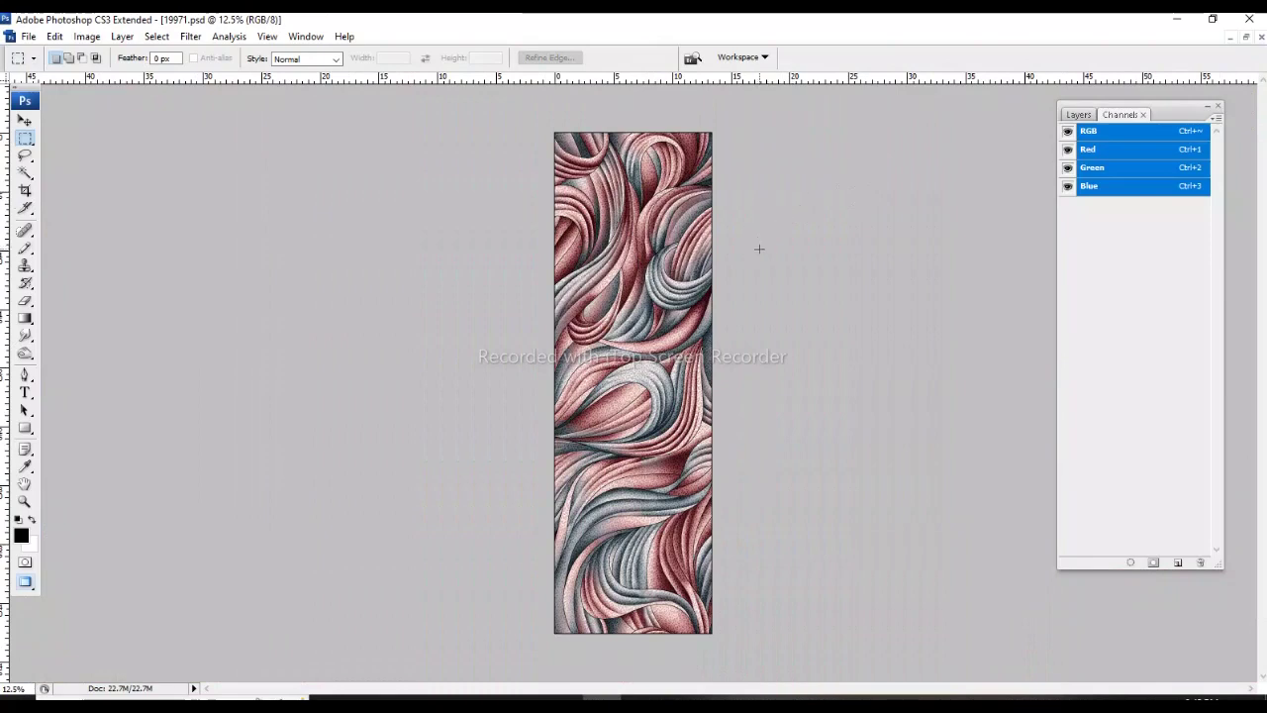
key(ctrl+a)
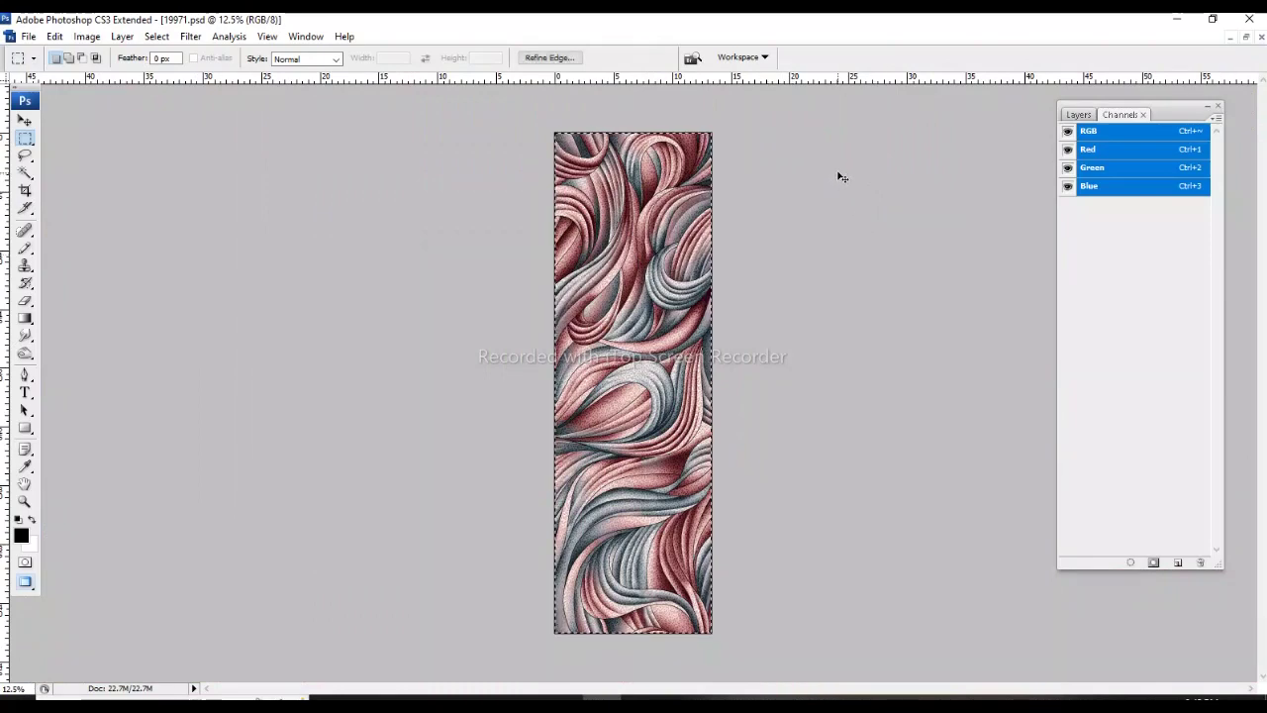
Step: Enlarge the canvas width to 200 percent, anchored on the left edge
click(86, 37)
mouse_move(114, 197)
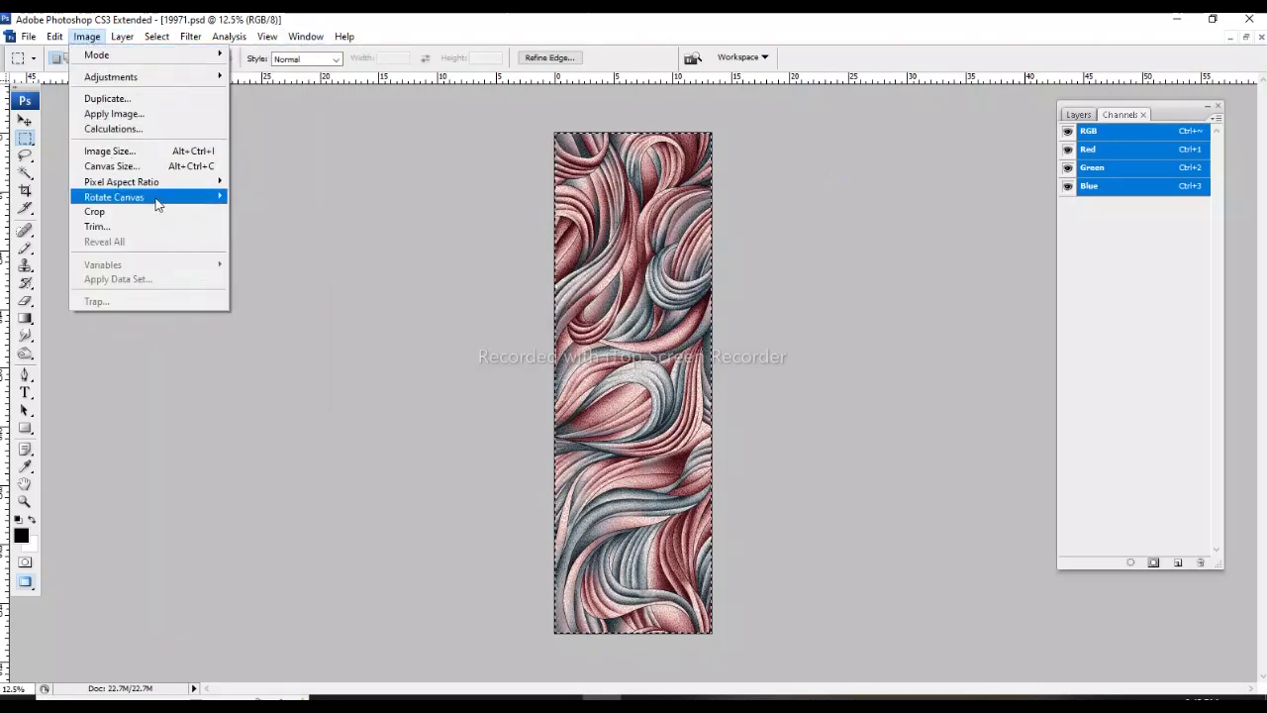
click(171, 166)
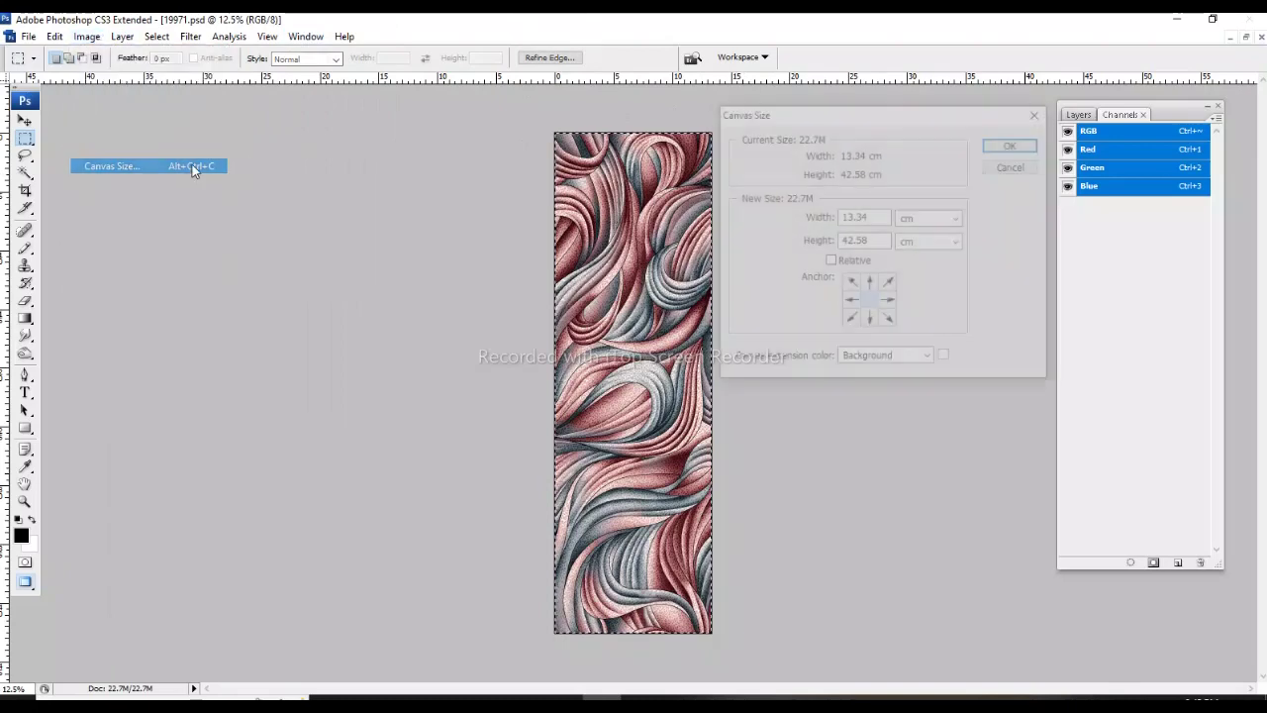
click(850, 300)
click(920, 218)
key(Up)
key(Up)
key(Up)
key(Return)
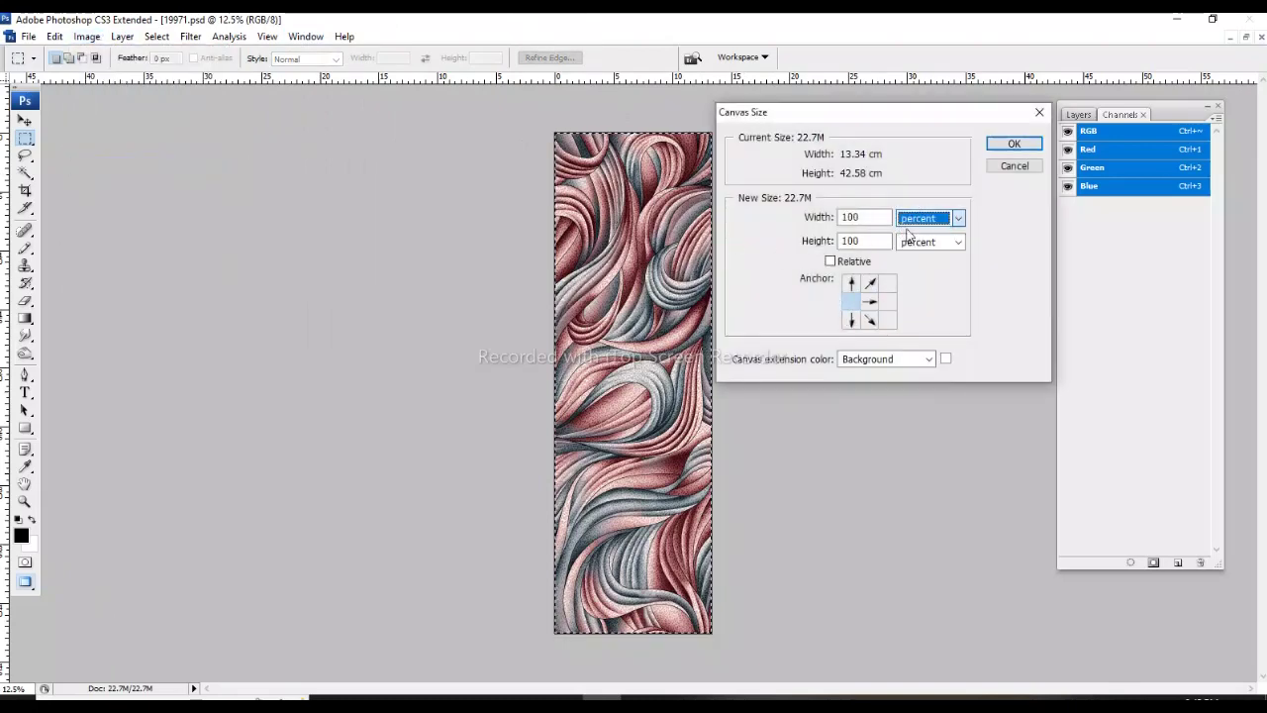
key(shift+Tab)
text(200)
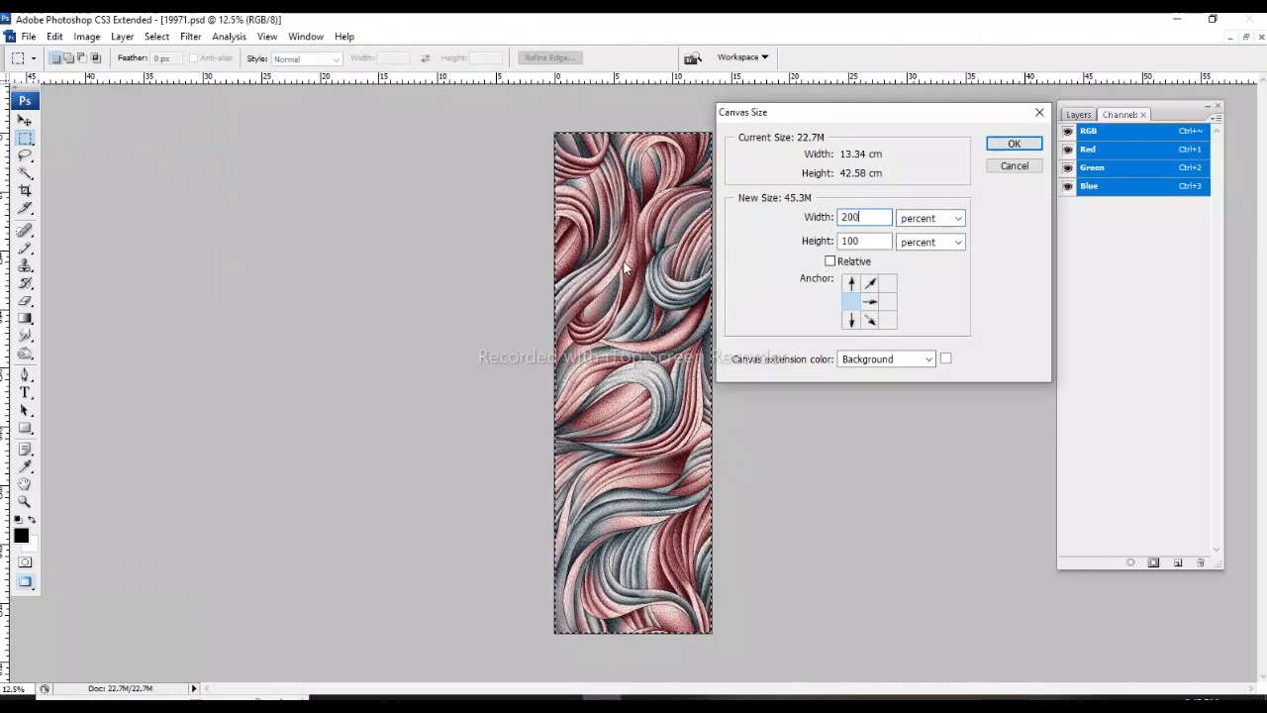
key(Return)
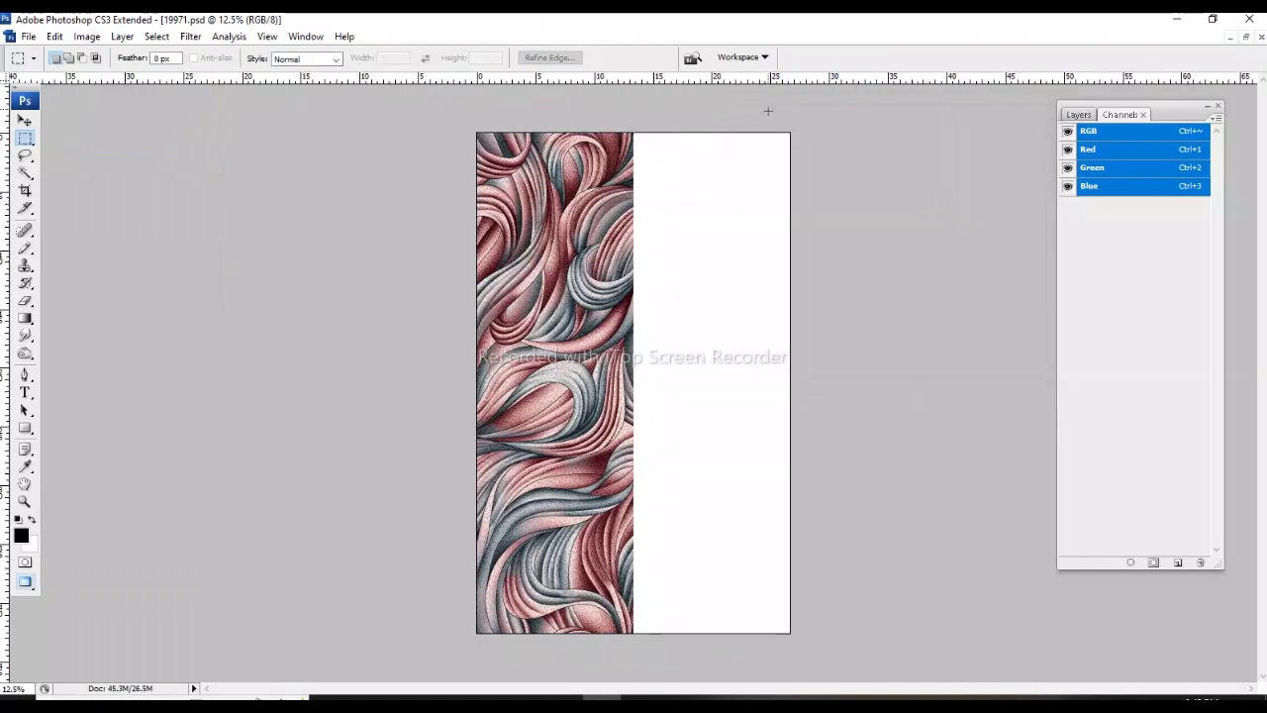
Step: Paste the strip copy as Layer 1 into the empty right half
drag(840, 370, 842, 653)
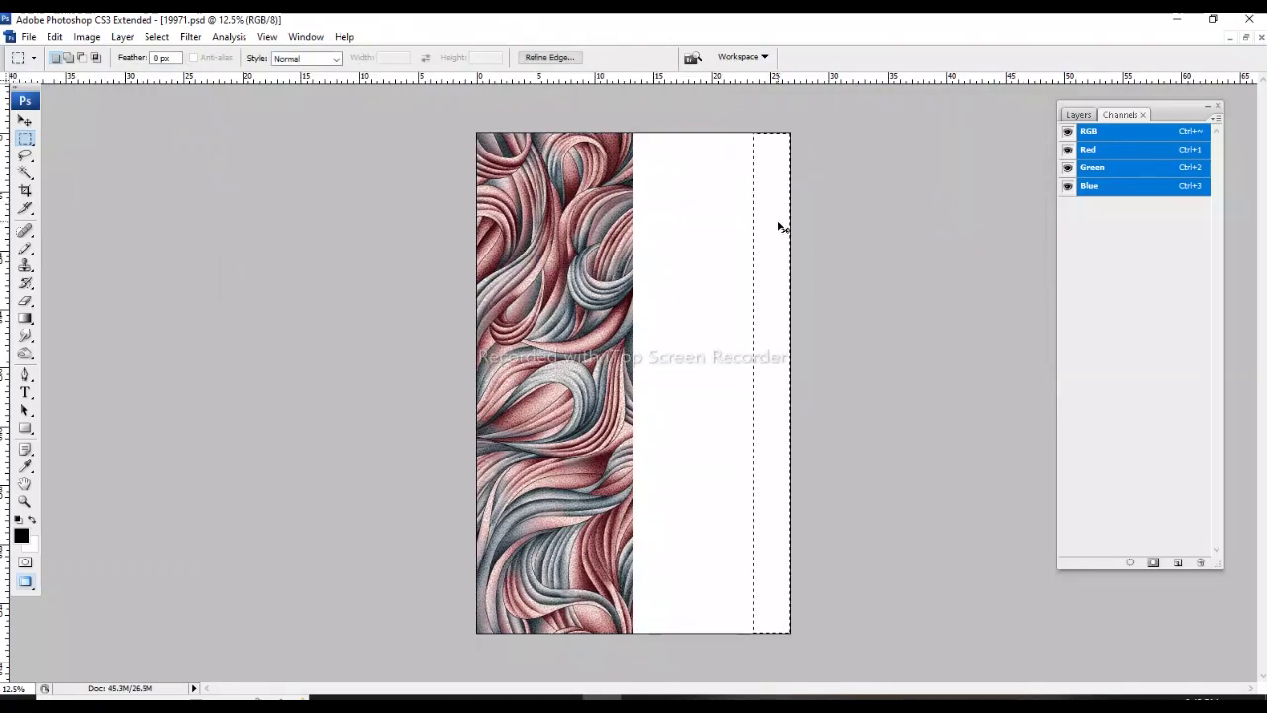
key(ctrl+v)
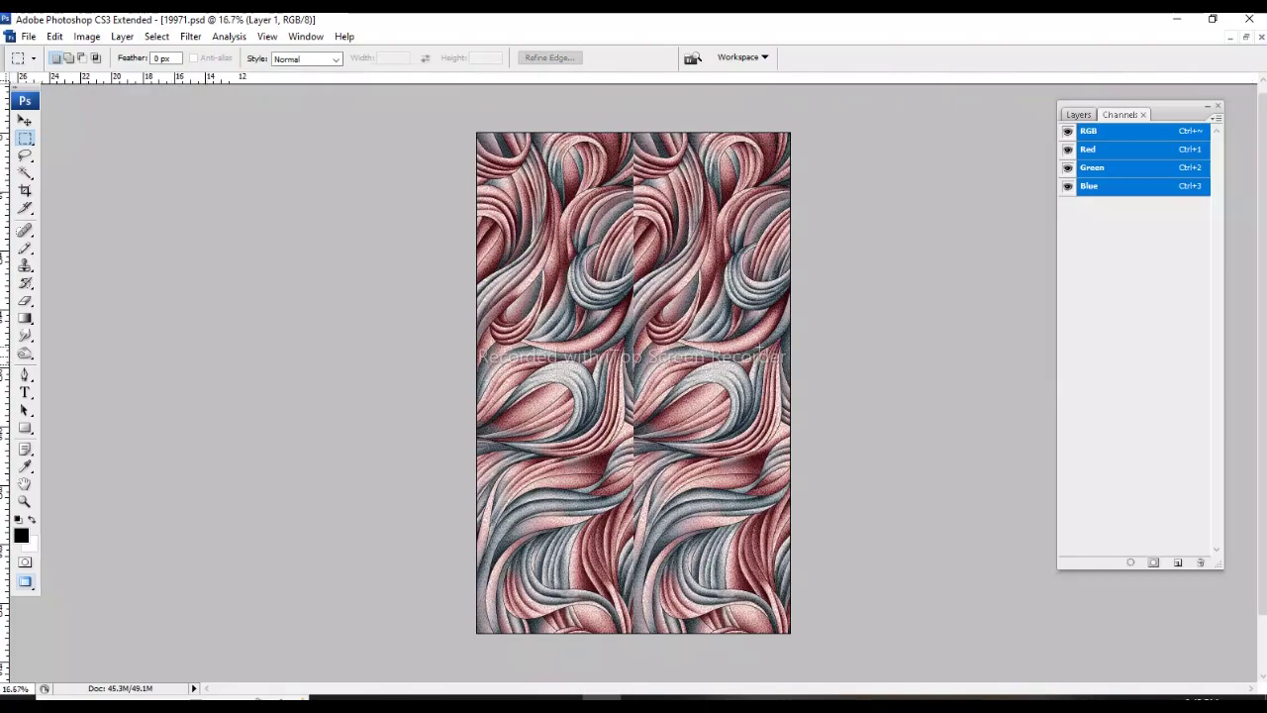
key(ctrl+plus)
Step: Show the Layers panel and toggle Layer 1's visibility off and on to compare
click(1079, 116)
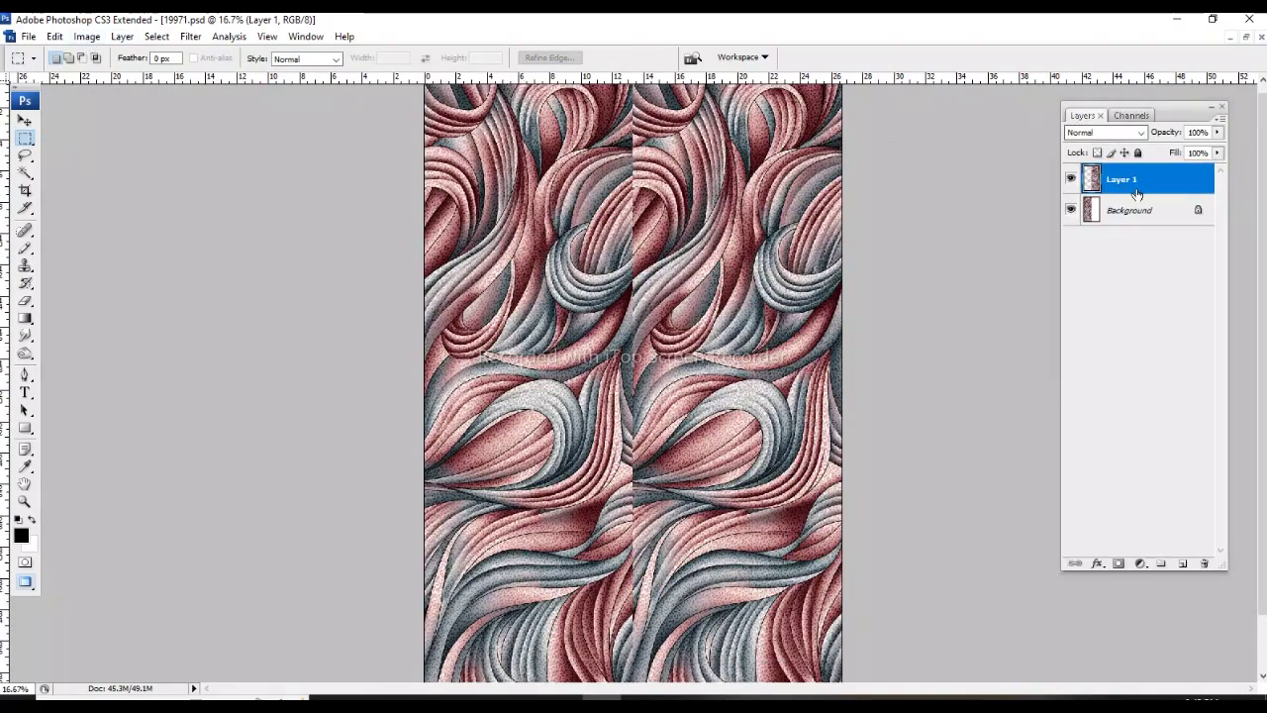
click(1071, 178)
click(1071, 180)
click(1071, 180)
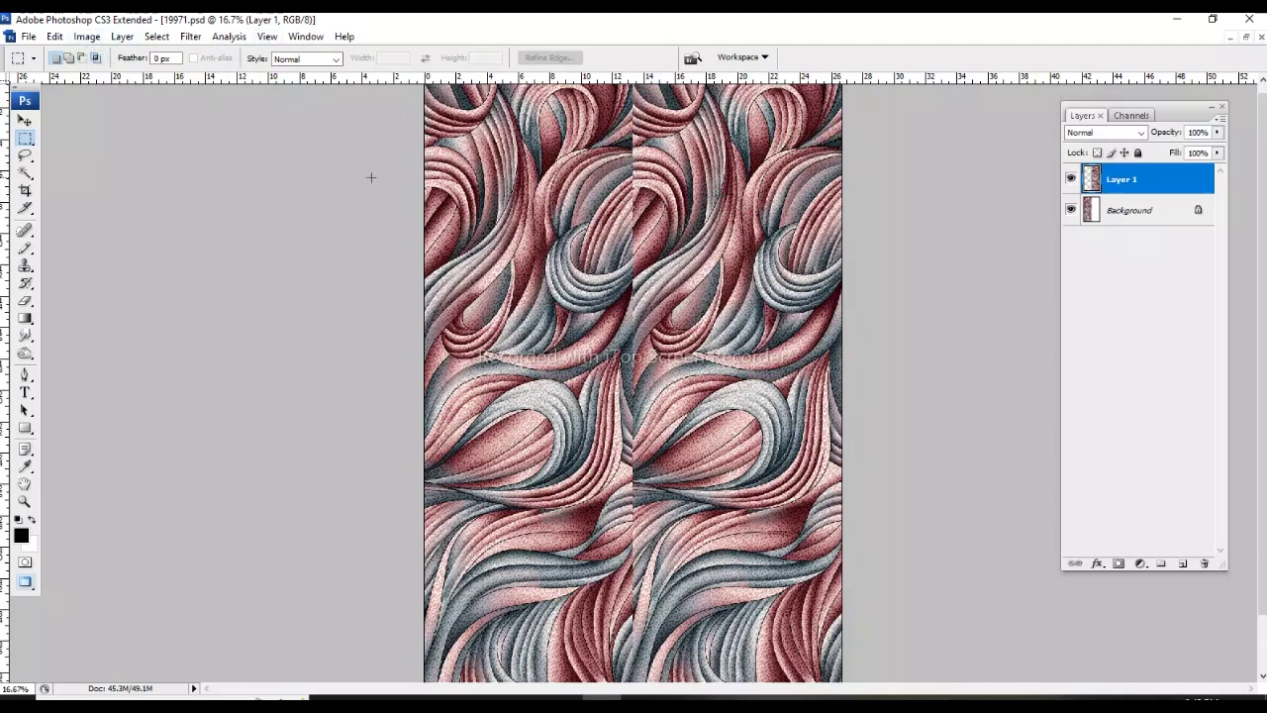
Step: Check Image Size with a trial 150 ppi resolution, then cancel without changes
click(86, 36)
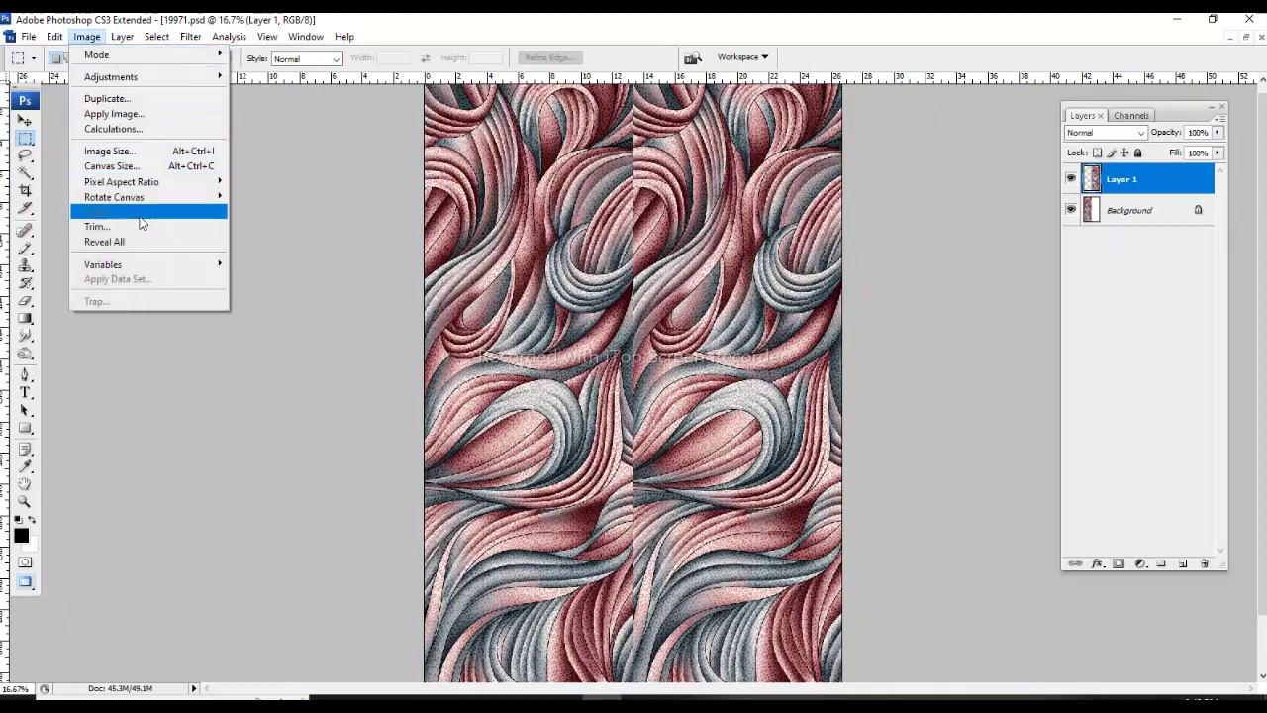
click(188, 150)
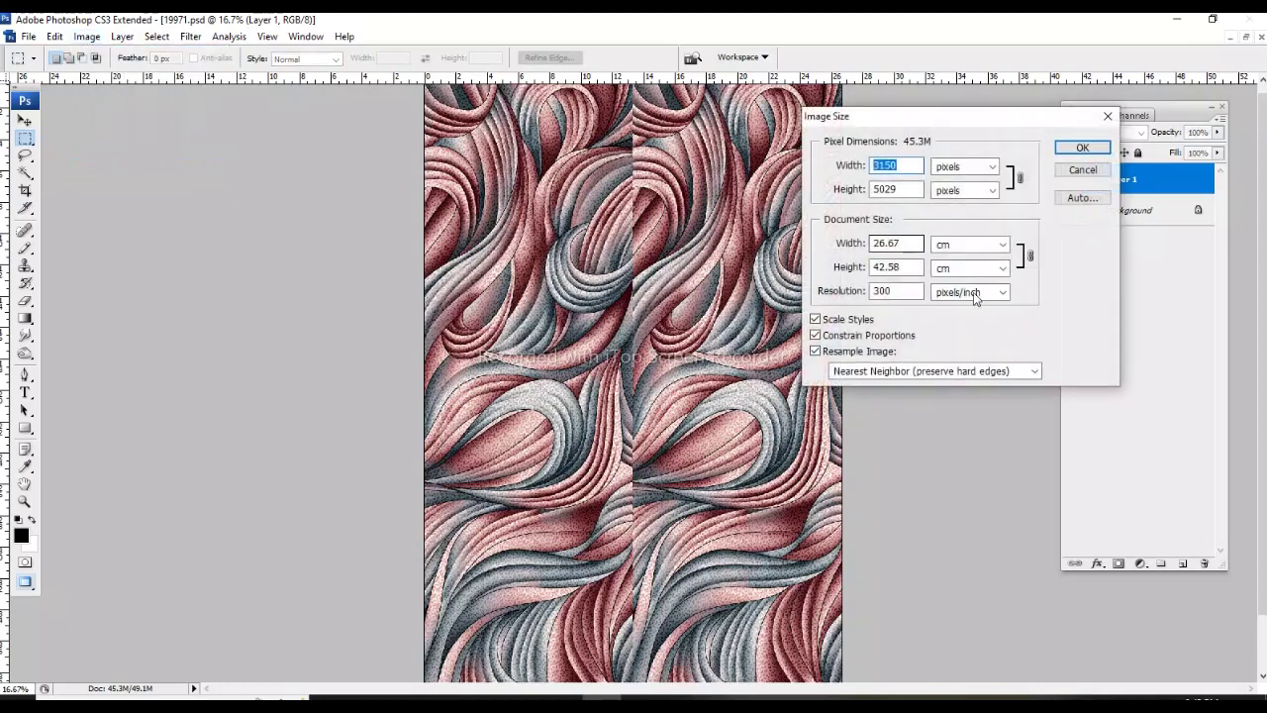
text(150)
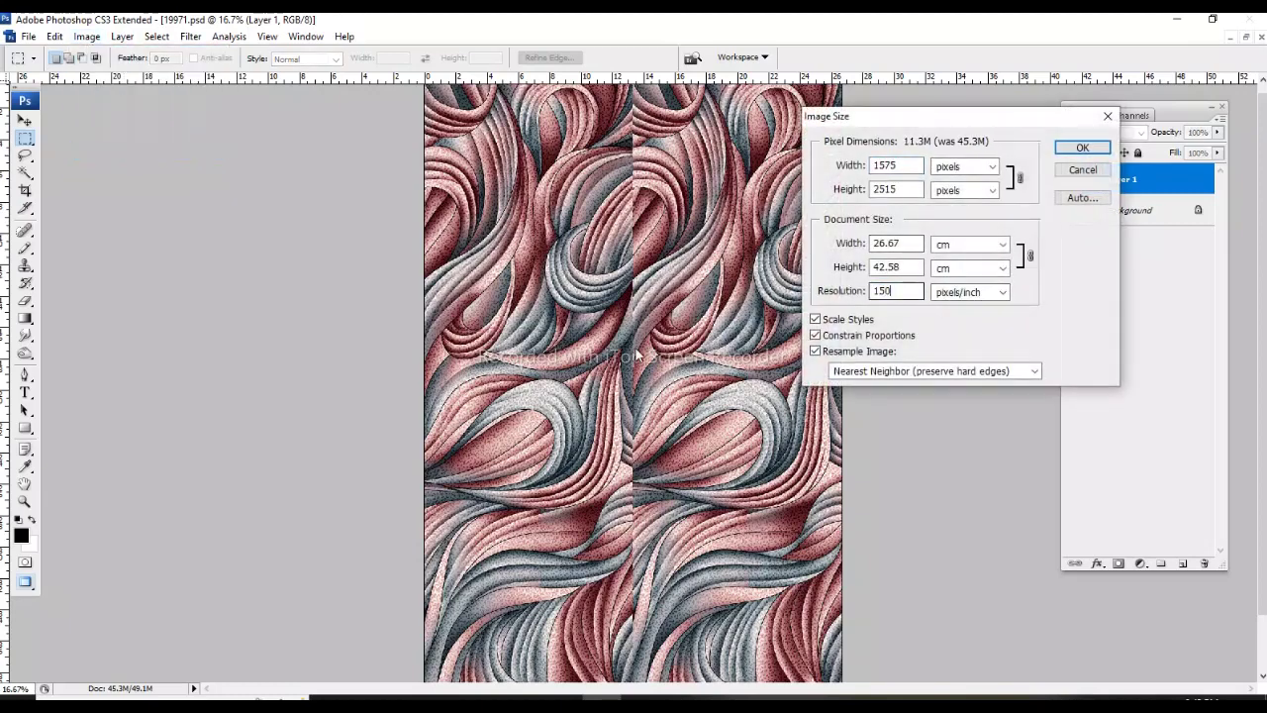
click(1079, 170)
scroll(905, 226, up, 2)
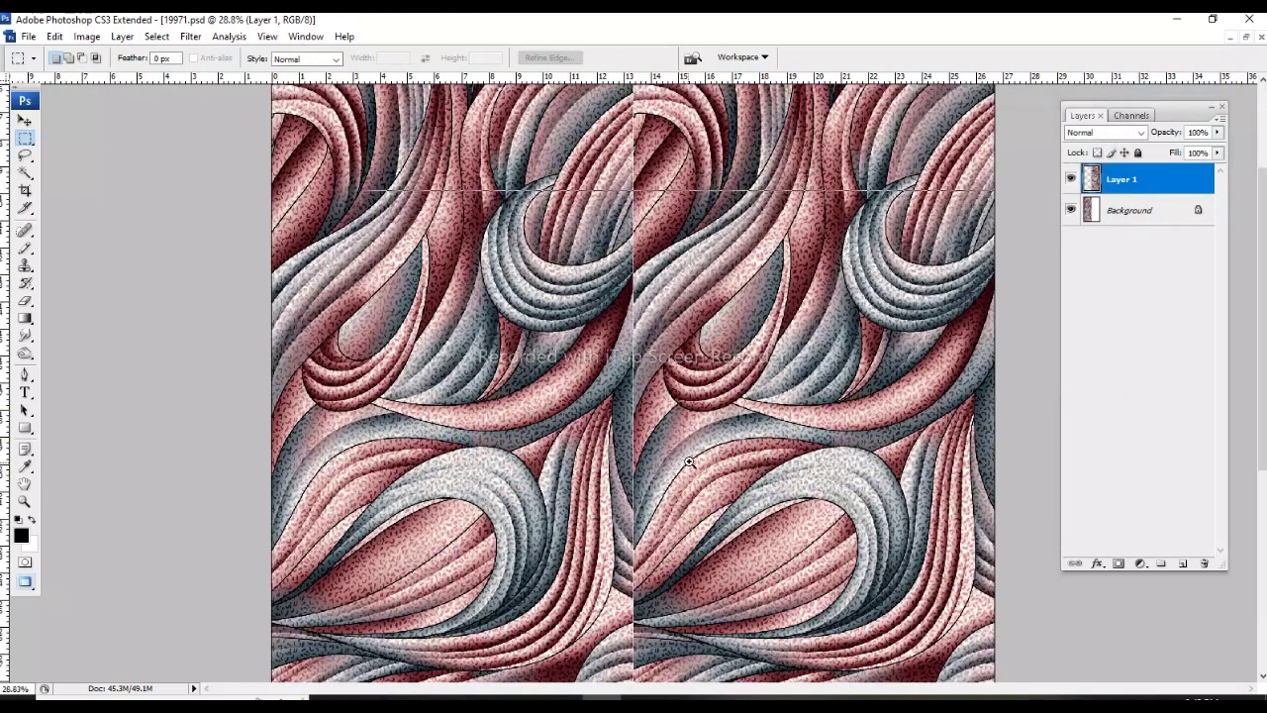
scroll(689, 461, up, 1)
Step: Offset the copied strip down 2515 px with wrap-around and merge it into the Background
click(87, 37)
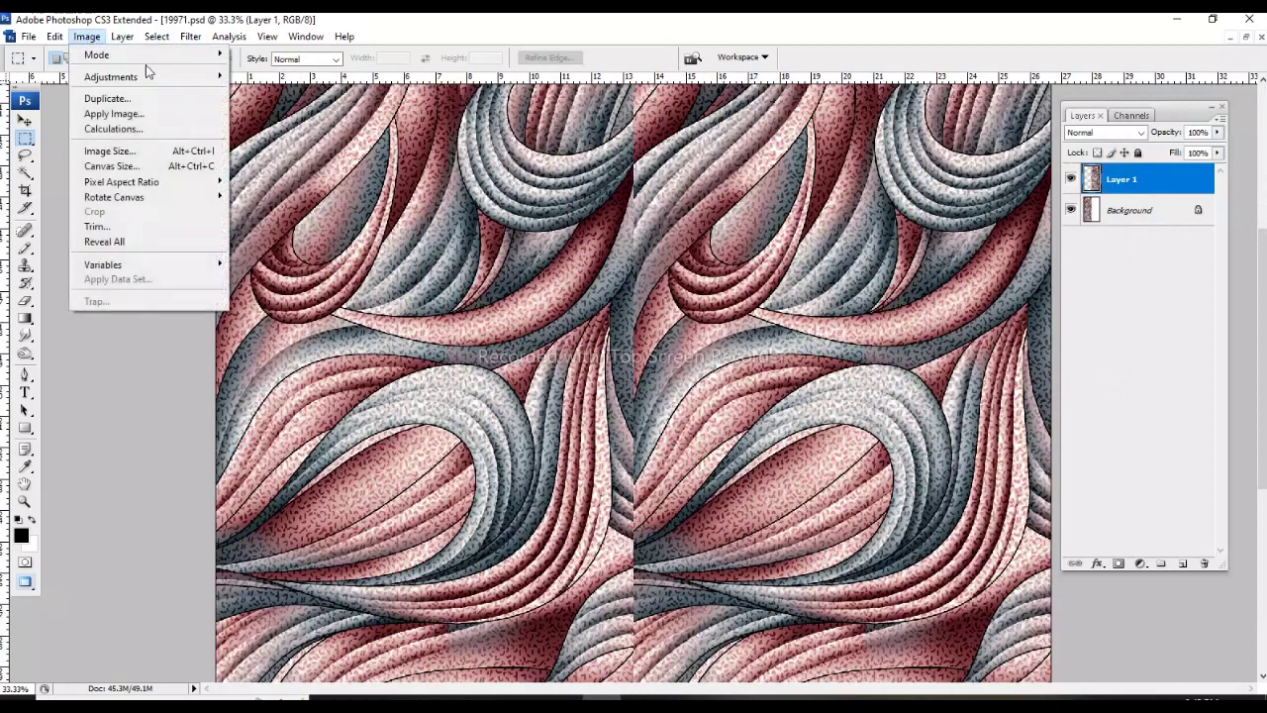
mouse_move(269, 362)
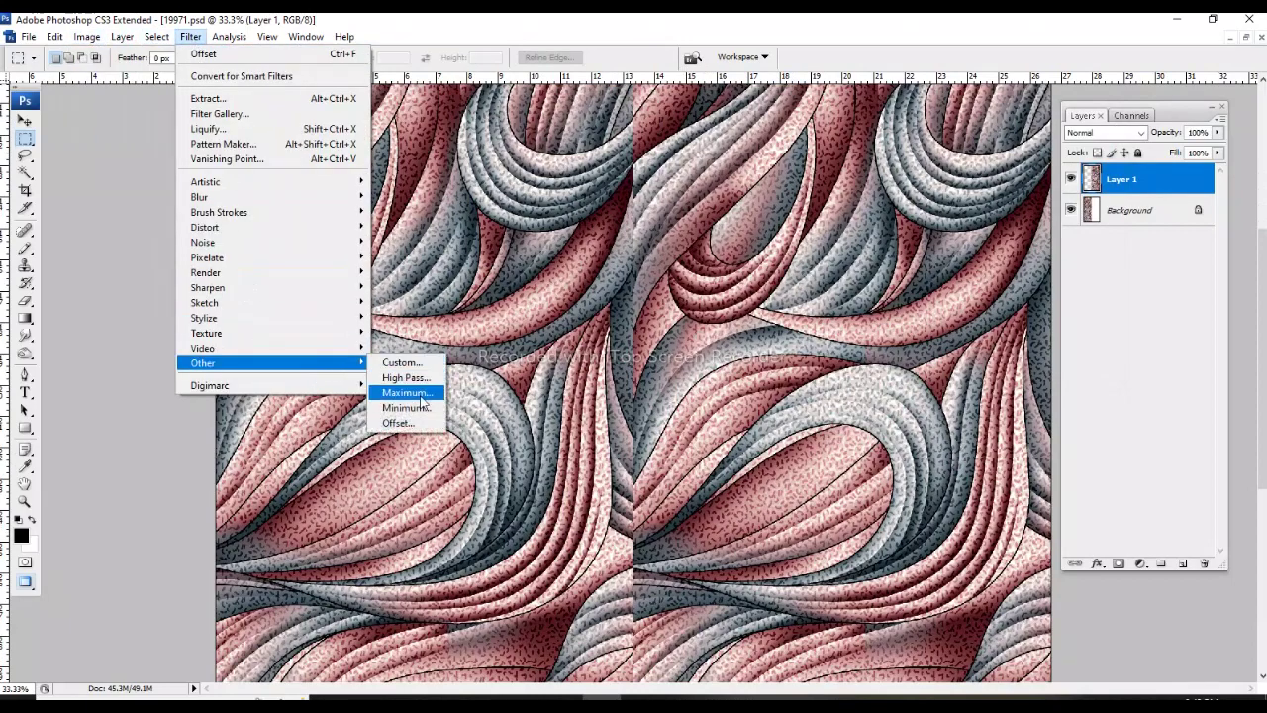
click(411, 423)
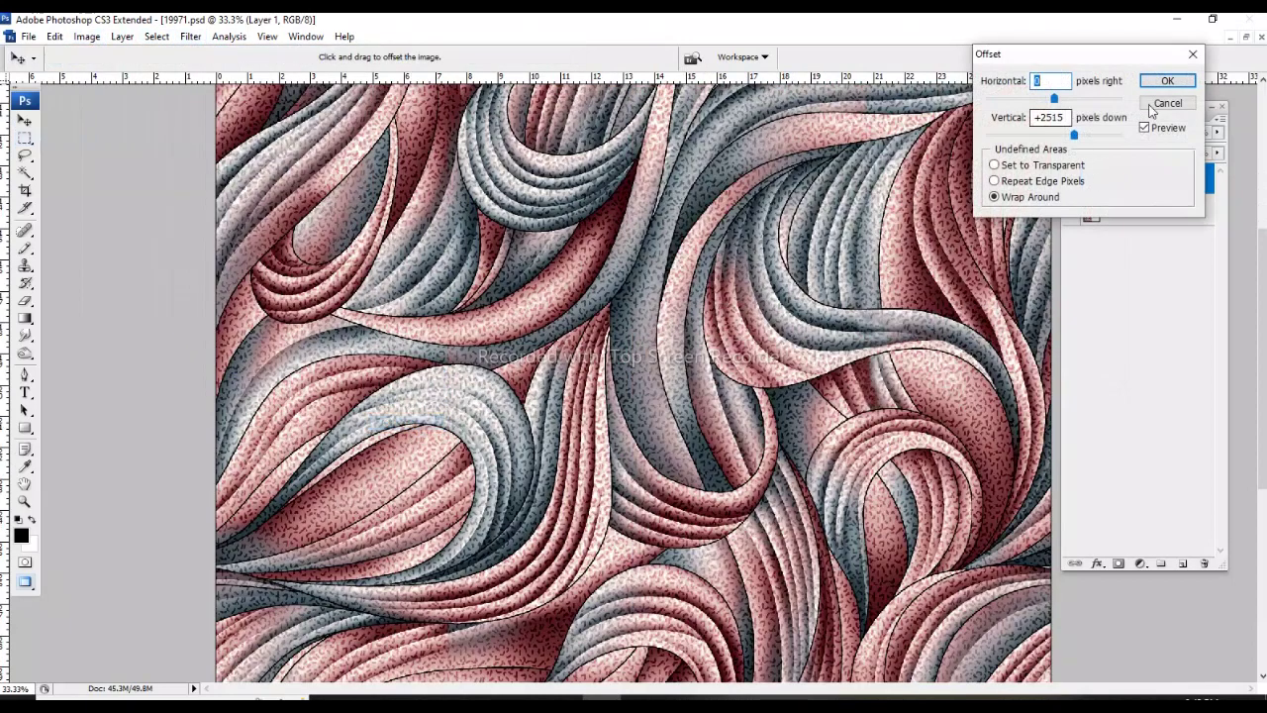
click(1166, 81)
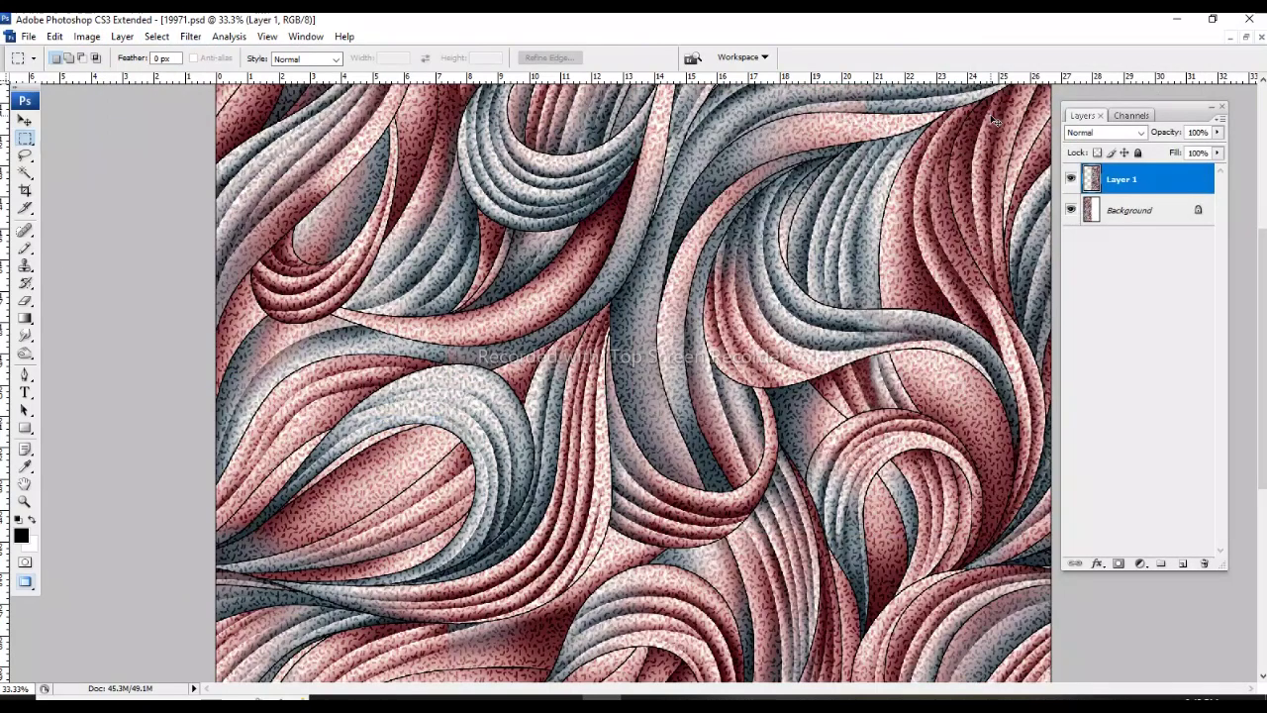
key(ctrl+minus)
key(ctrl+minus)
key(ctrl+minus)
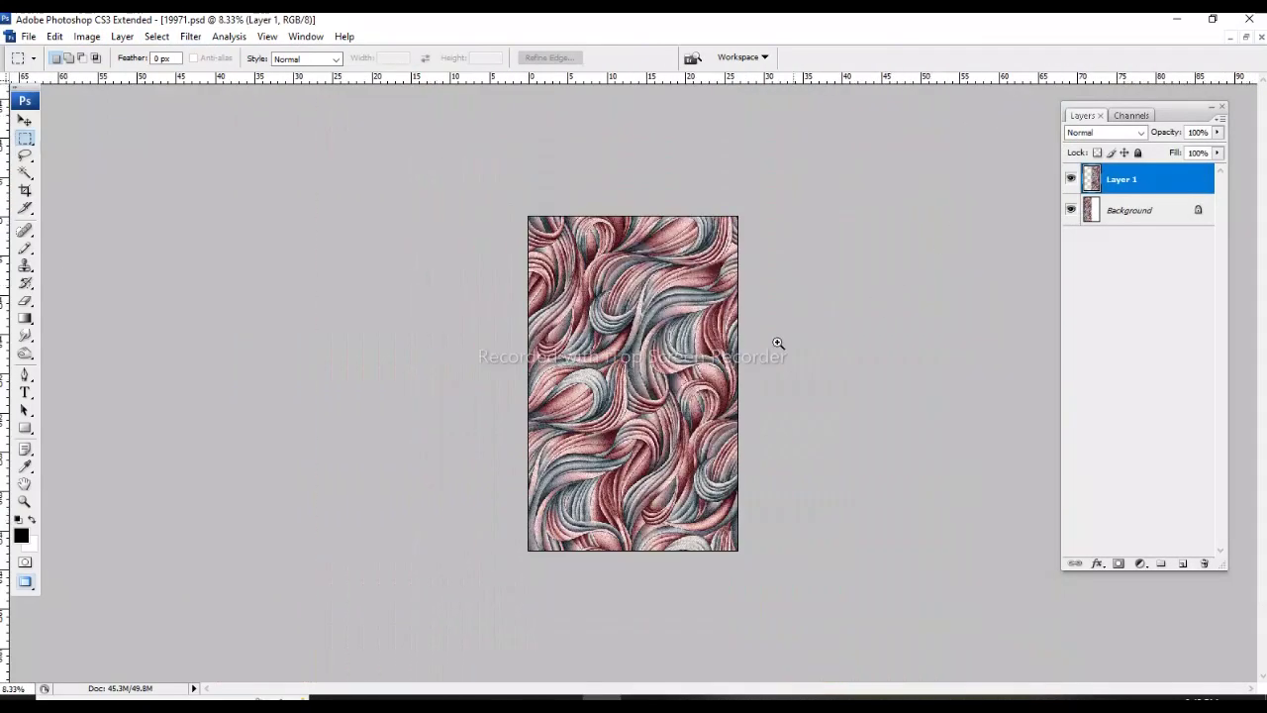
click(698, 341)
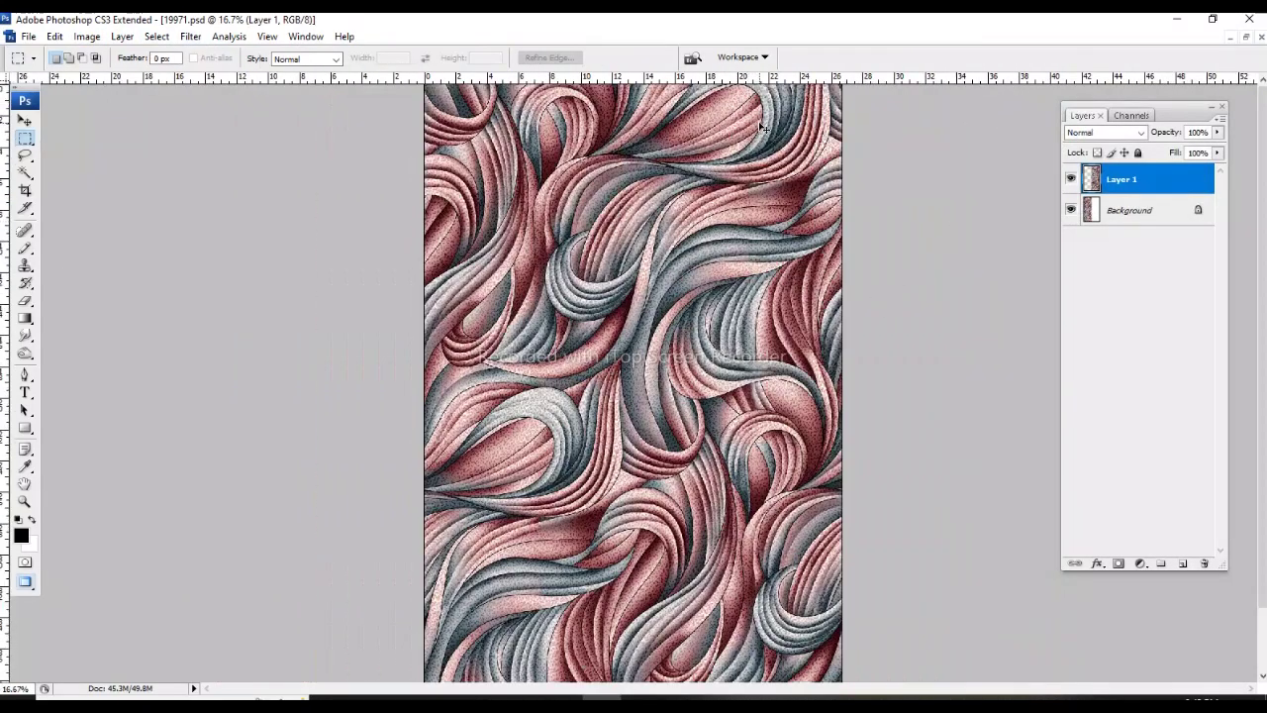
key(ctrl+e)
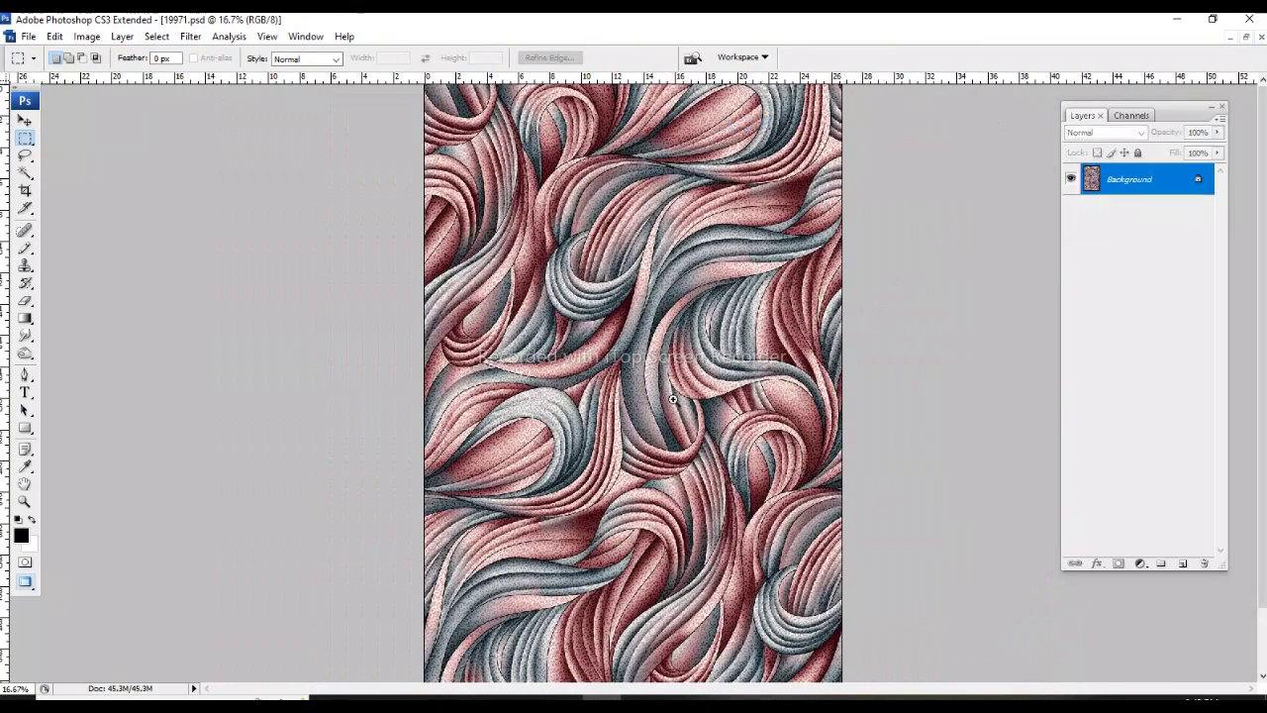
click(672, 399)
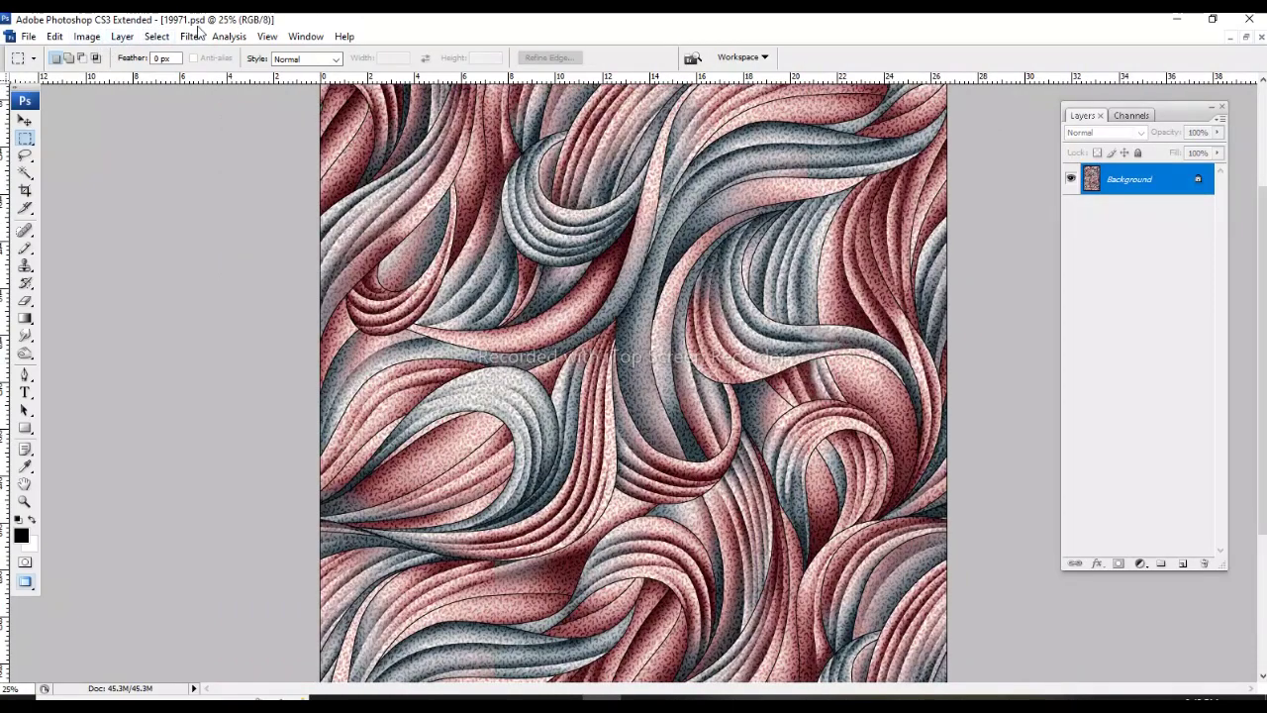
Step: Apply a wrap-around Offset of about -1320 px horizontal and +3578 px vertical
click(188, 38)
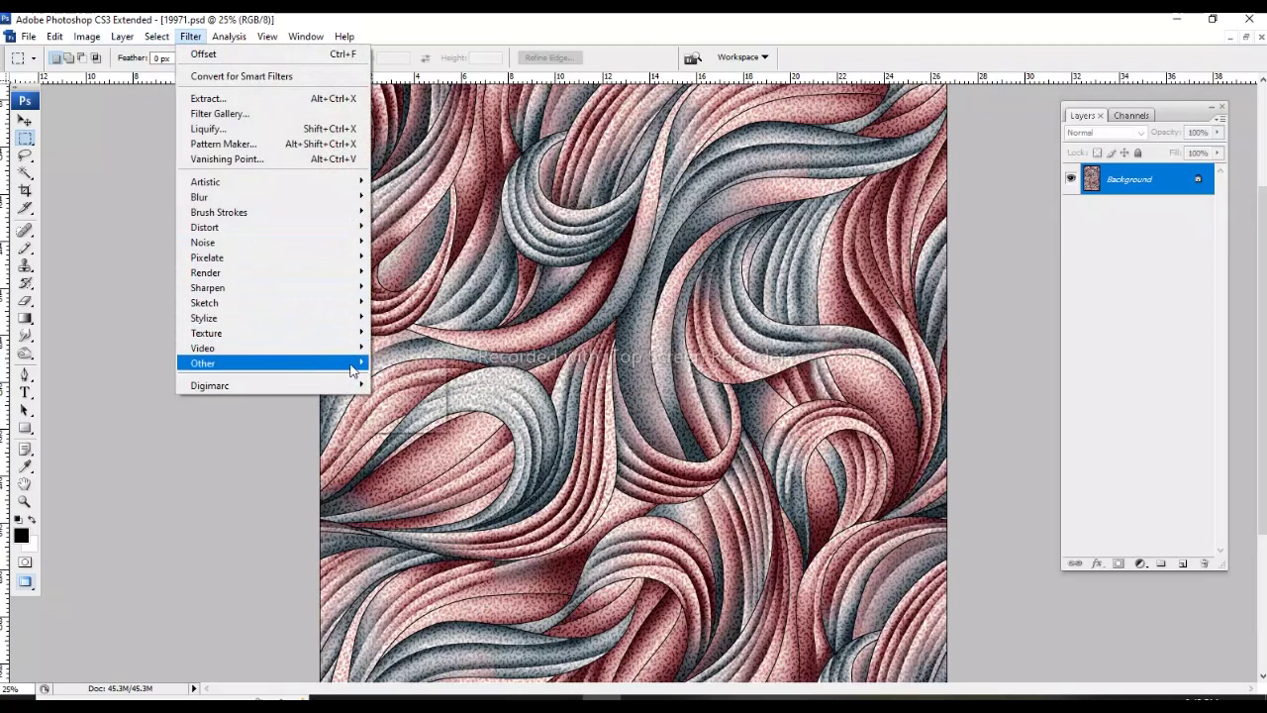
click(362, 424)
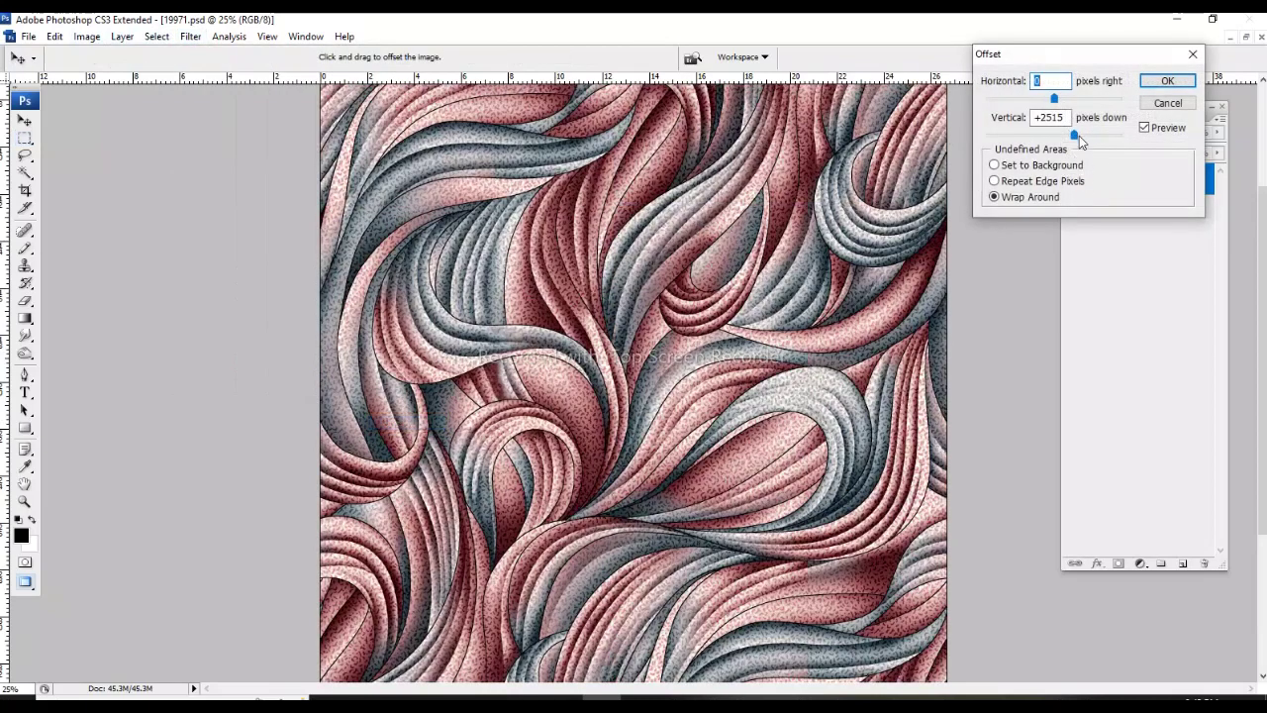
mouse_move(1054, 98)
mouse_down()
mouse_move(1019, 100)
mouse_move(1065, 100)
mouse_move(1011, 144)
mouse_up()
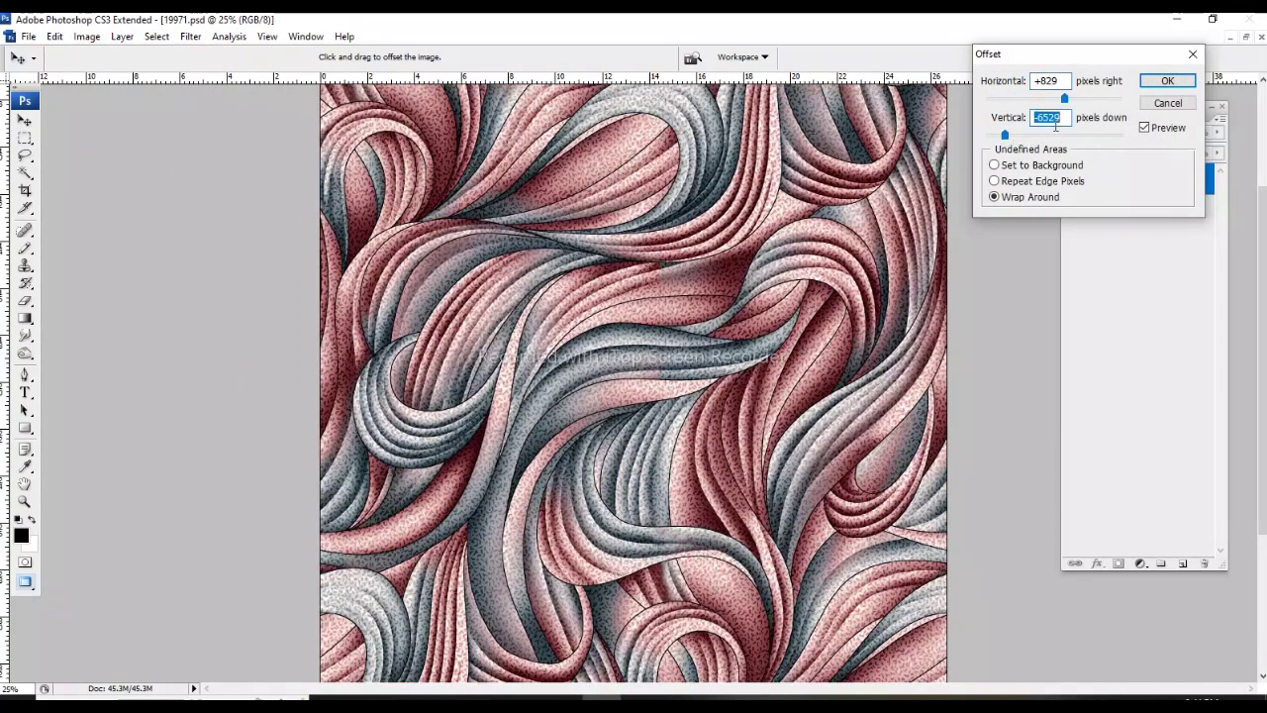
mouse_move(1064, 98)
mouse_down()
mouse_move(993, 99)
mouse_move(1082, 136)
mouse_up()
drag(993, 99, 1036, 99)
click(1170, 80)
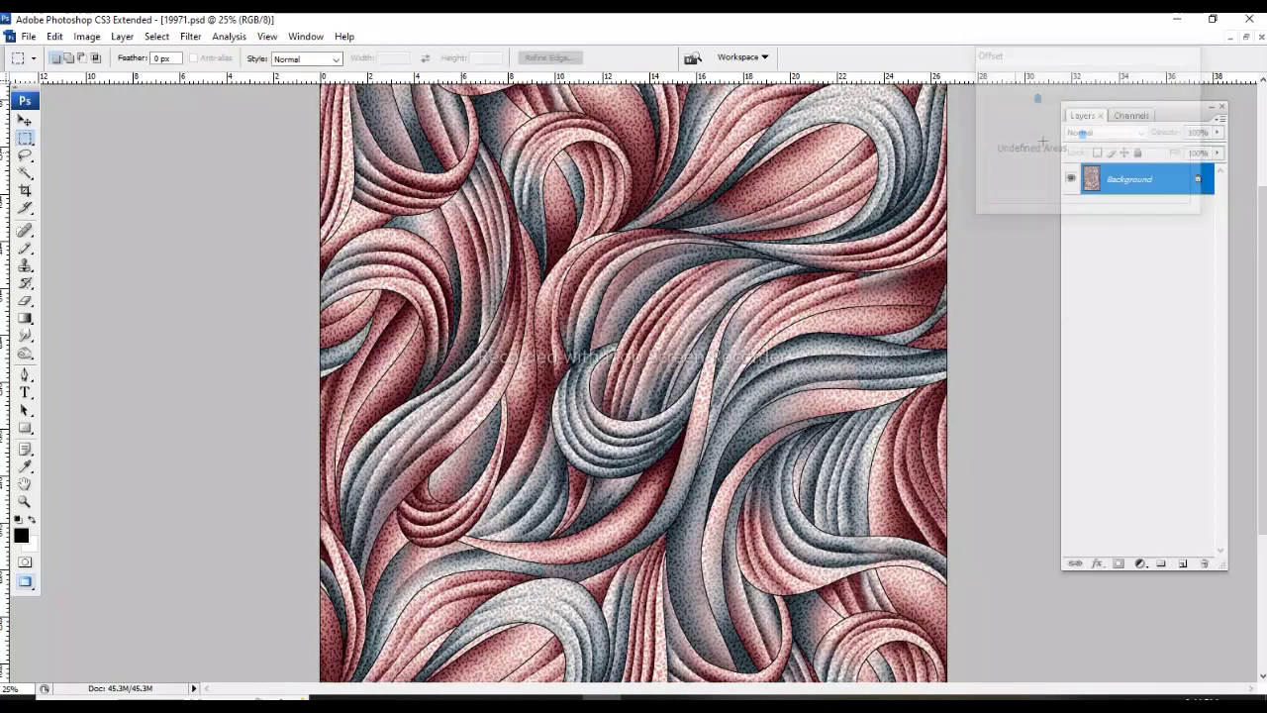
Step: Zoom in and out across the offset pattern to inspect it for seams
key(ctrl+minus)
key(ctrl+minus)
key(ctrl+minus)
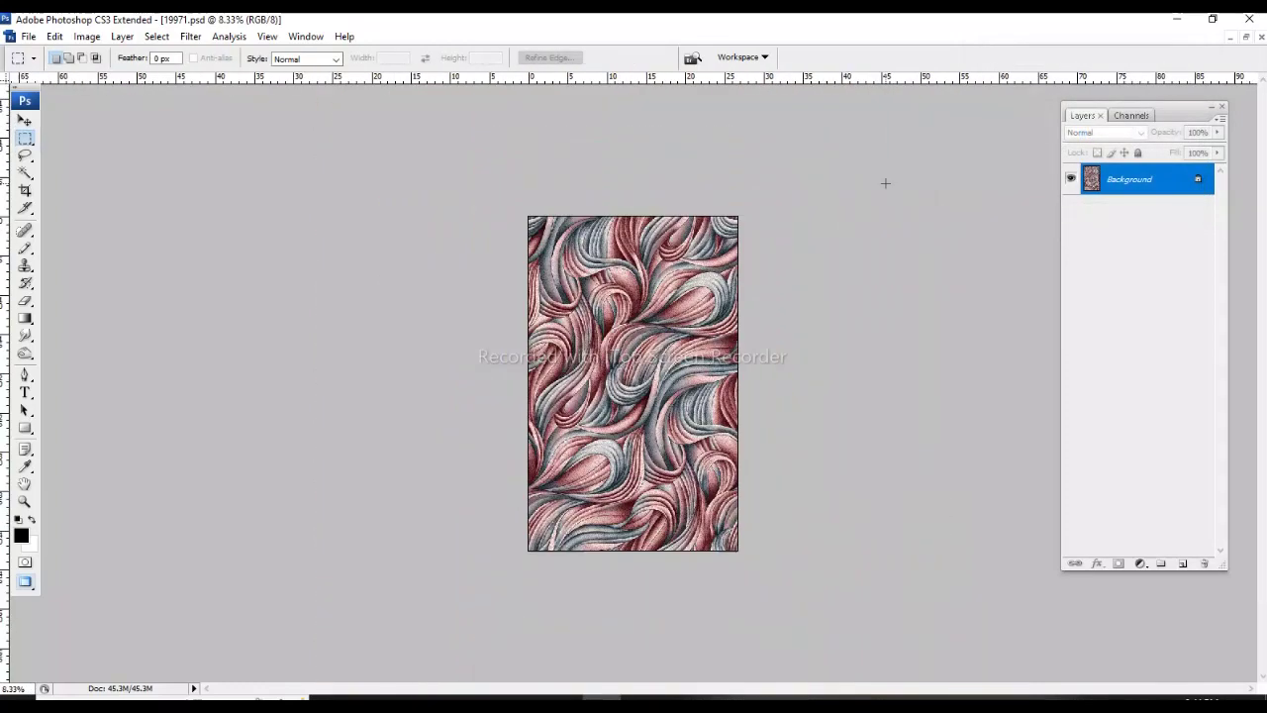
key(ctrl+plus)
key(ctrl+plus)
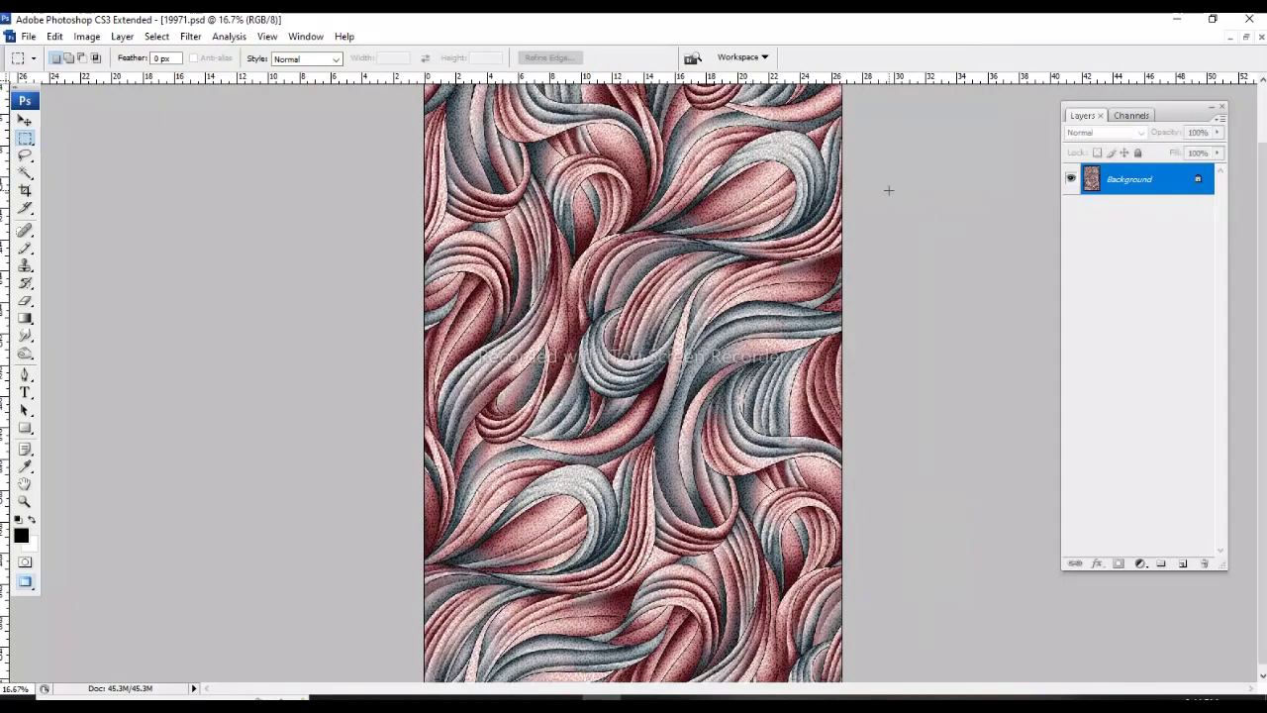
key(ctrl+plus)
key(ctrl+plus)
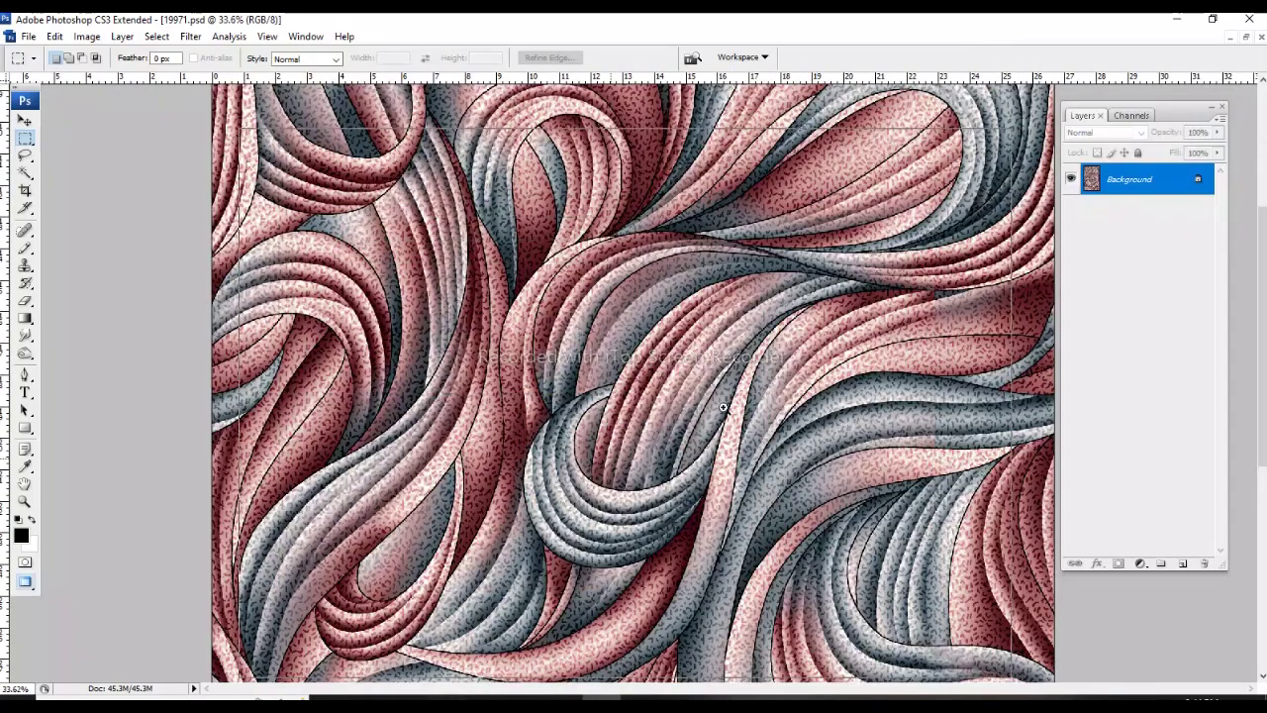
key(ctrl+plus)
key(ctrl+minus)
key(ctrl+minus)
key(ctrl+minus)
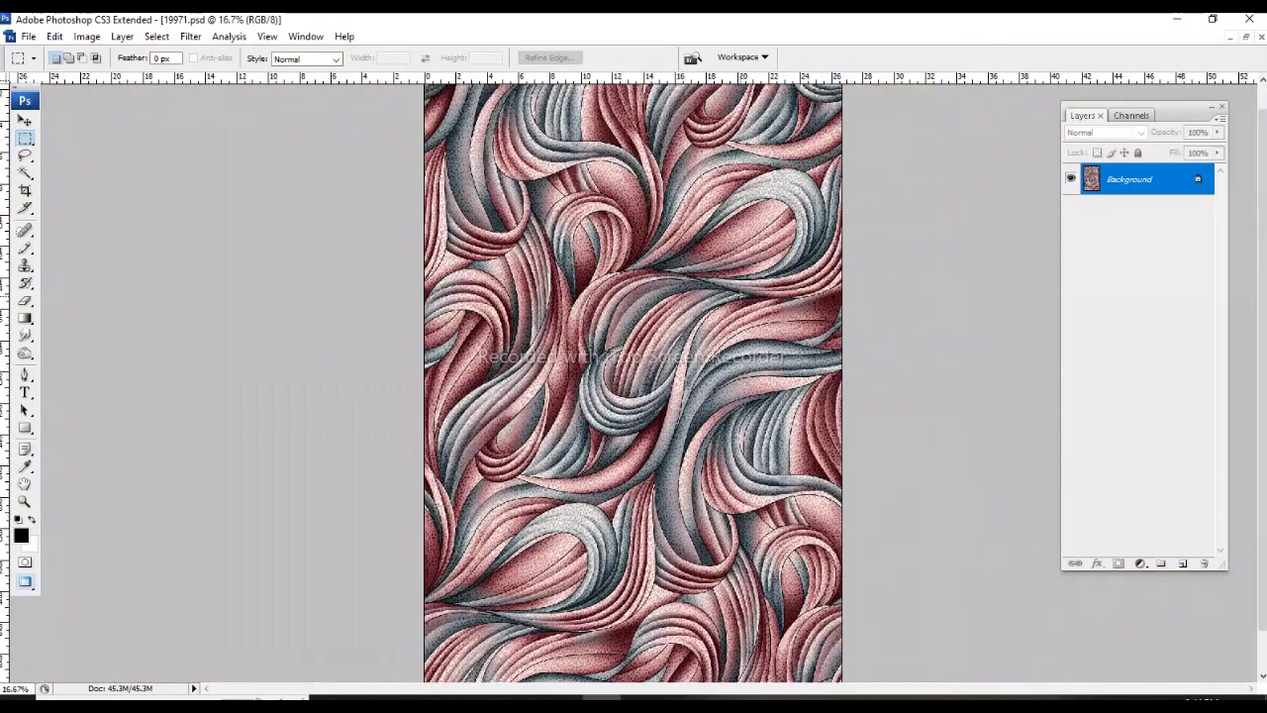